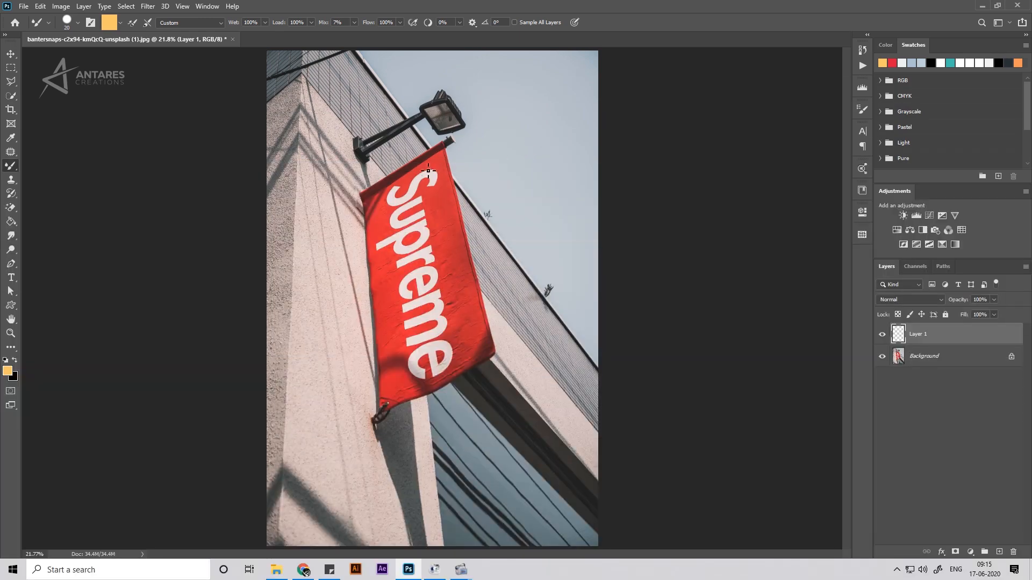
Step: Scribble freehand yellow strokes over the red banner to mark where the image will be placed
scroll(412, 186, up, 3)
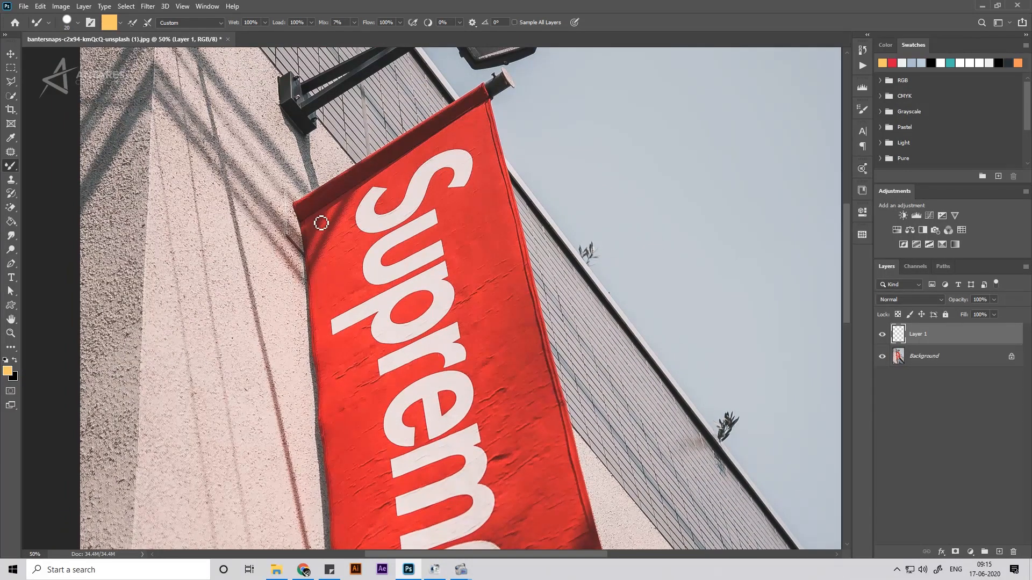
mouse_move(321, 223)
mouse_down()
mouse_move(387, 198)
mouse_move(378, 345)
mouse_move(429, 308)
mouse_move(404, 398)
mouse_move(409, 423)
mouse_move(444, 415)
mouse_move(436, 443)
mouse_move(369, 534)
mouse_move(411, 470)
mouse_move(423, 287)
mouse_move(363, 348)
mouse_move(374, 455)
mouse_move(412, 462)
mouse_move(514, 379)
mouse_move(444, 403)
mouse_move(509, 266)
mouse_move(478, 265)
mouse_move(560, 359)
mouse_up()
drag(492, 182, 493, 367)
mouse_move(478, 265)
mouse_down()
mouse_move(513, 262)
mouse_move(476, 143)
mouse_move(505, 134)
mouse_move(463, 228)
mouse_move(374, 293)
mouse_move(359, 377)
mouse_move(400, 432)
mouse_move(515, 361)
mouse_move(478, 261)
mouse_up()
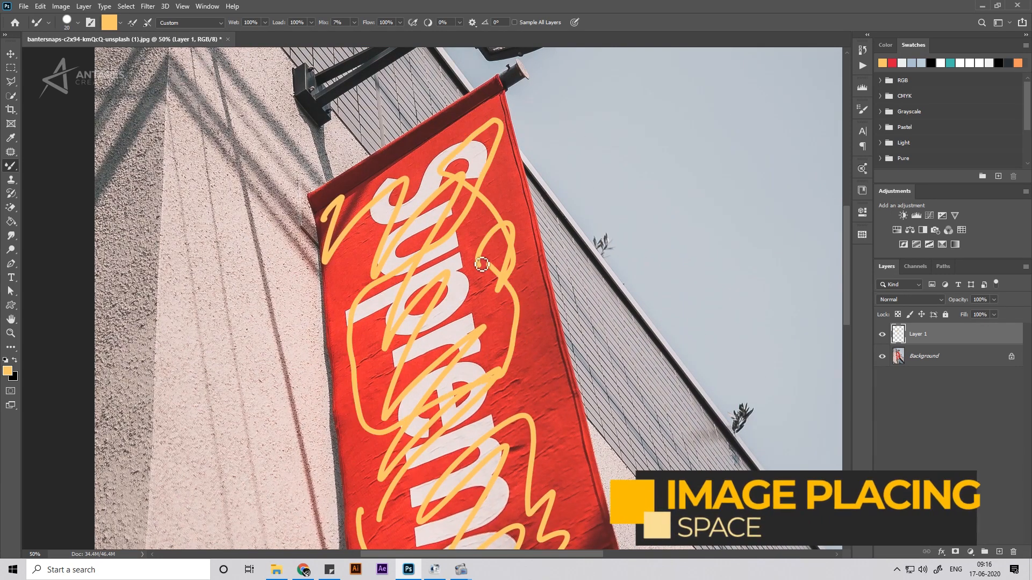
Step: Draw a yellow arrow from the banner toward the sky and handwrite "our Image" beside it, with "our" underlined
mouse_move(476, 322)
mouse_down()
mouse_move(429, 255)
mouse_move(616, 199)
mouse_up()
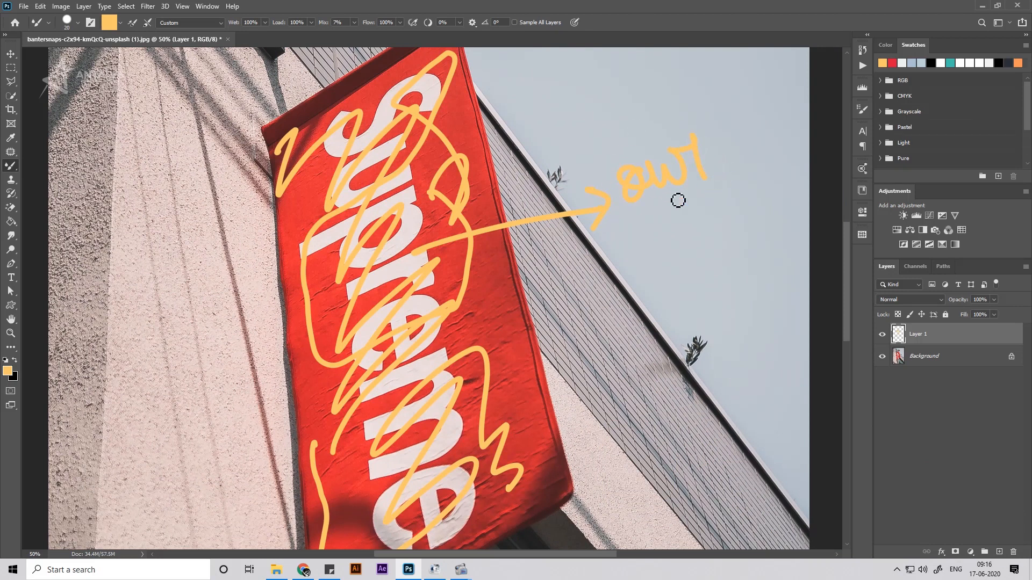
drag(639, 246, 650, 254)
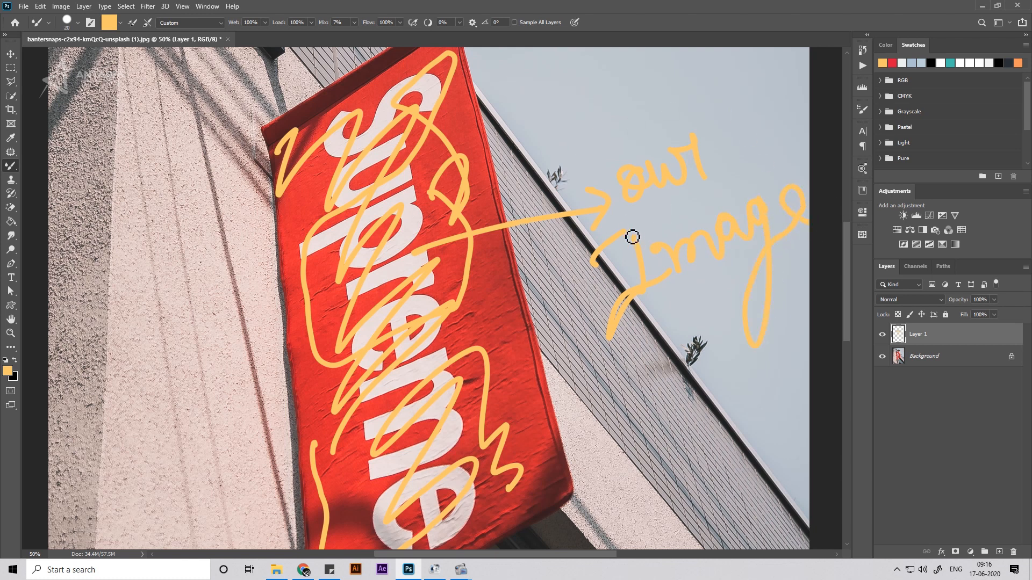
drag(534, 216, 583, 228)
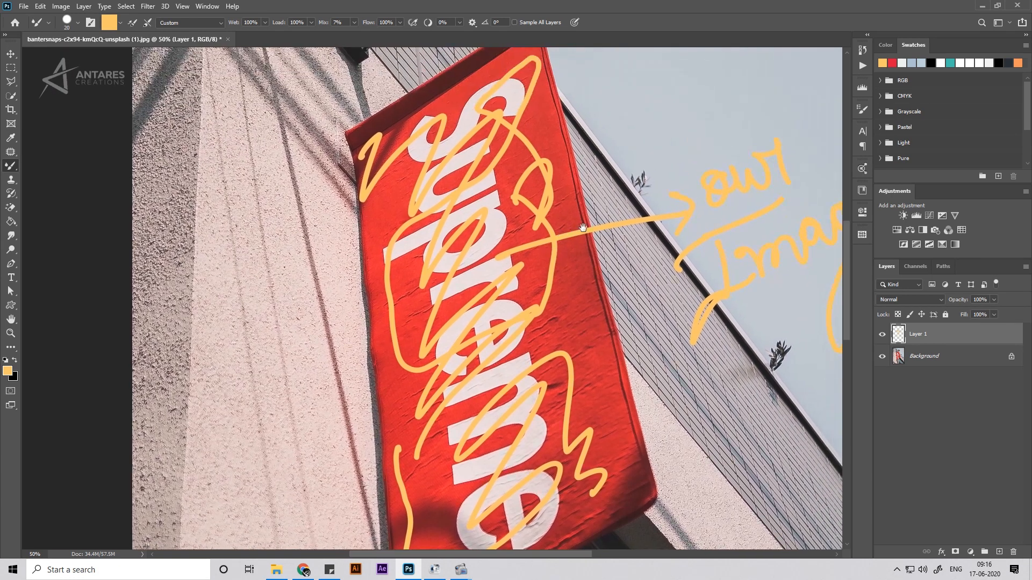
Step: Add a new layer and trace the banner's top and right edges with teal brush strokes
key(ctrl+shift+n)
key(Return)
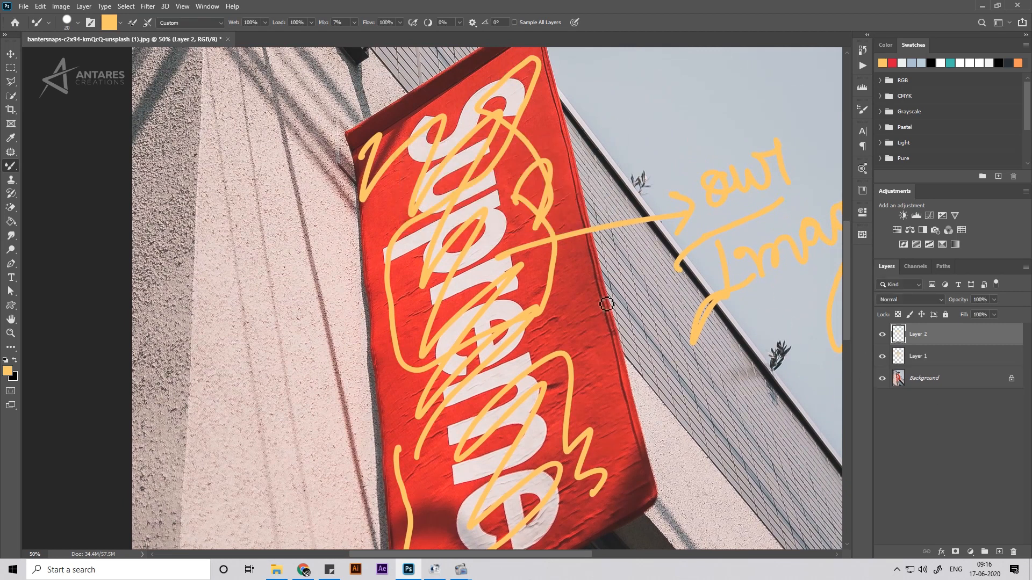
click(950, 63)
drag(354, 138, 335, 295)
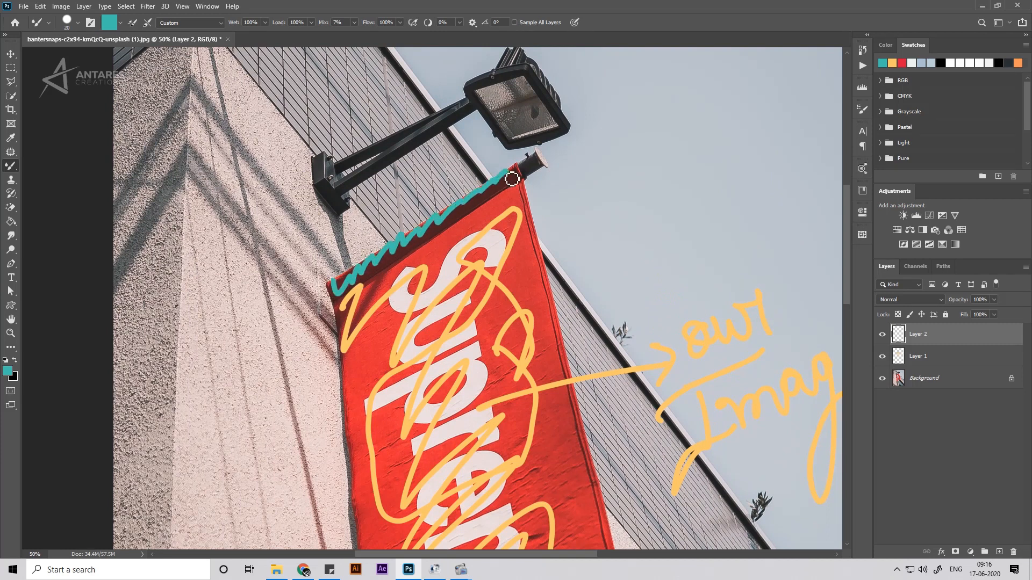
mouse_move(520, 180)
mouse_down()
mouse_move(559, 319)
mouse_move(531, 194)
mouse_up()
drag(530, 199, 578, 366)
mouse_move(583, 437)
mouse_down()
mouse_move(548, 272)
mouse_move(581, 354)
mouse_up()
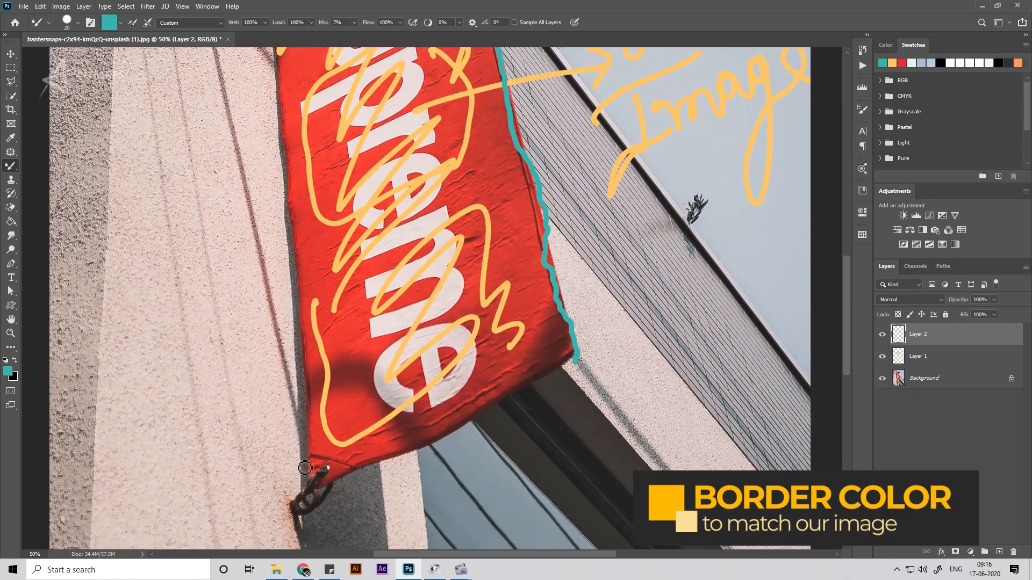
Step: Trace the banner's bottom and left edges in teal to close the outline
mouse_move(313, 458)
mouse_down()
mouse_move(336, 482)
mouse_move(499, 417)
mouse_up()
drag(539, 387, 582, 362)
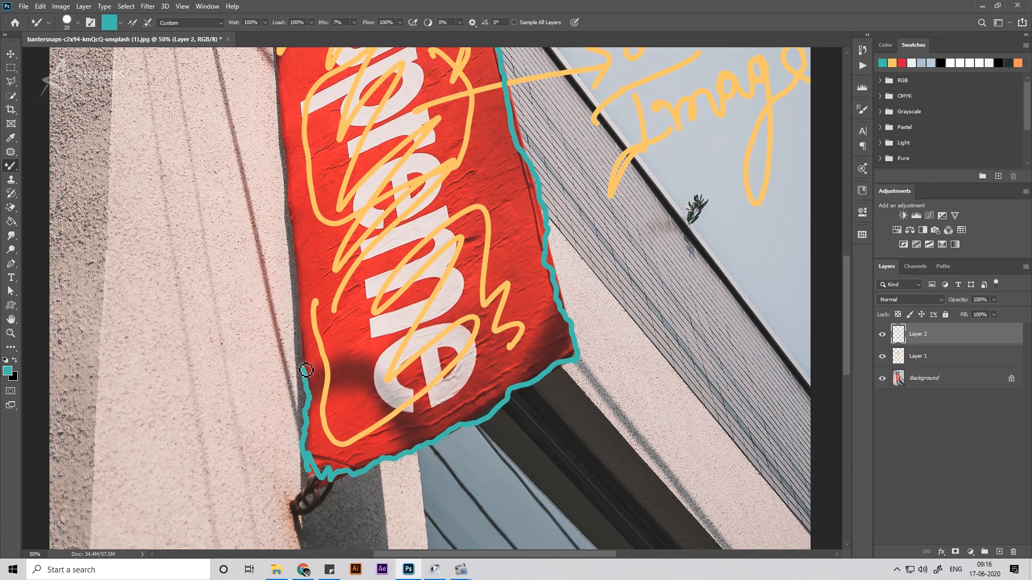
drag(306, 342, 306, 335)
drag(305, 282, 351, 392)
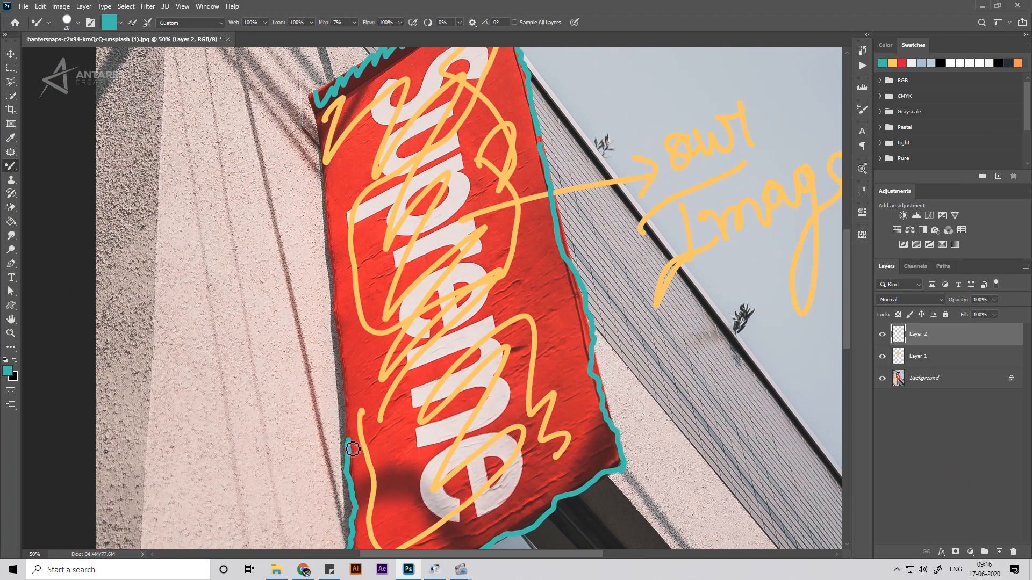
drag(353, 449, 347, 400)
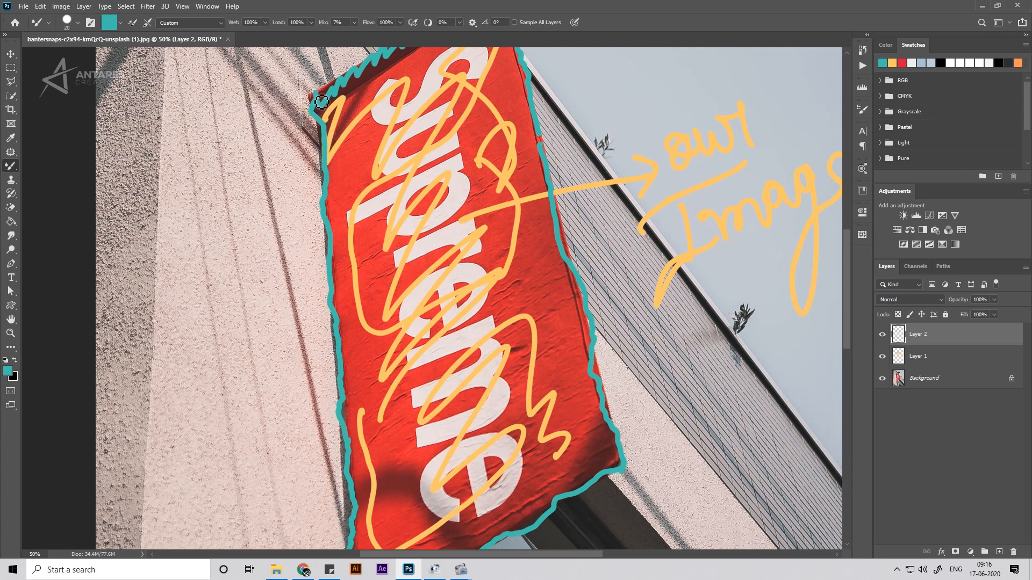
Step: Draw a teal arrow from the banner's left edge onto the wall and handwrite "Border Color" below it
drag(432, 106, 604, 58)
mouse_move(503, 187)
mouse_down()
mouse_move(421, 222)
mouse_move(399, 264)
mouse_up()
drag(370, 258, 403, 272)
drag(419, 251, 403, 271)
mouse_move(334, 347)
mouse_down()
mouse_move(331, 326)
mouse_move(360, 397)
mouse_move(381, 346)
mouse_move(403, 333)
mouse_move(418, 340)
mouse_move(423, 324)
mouse_move(452, 313)
mouse_up()
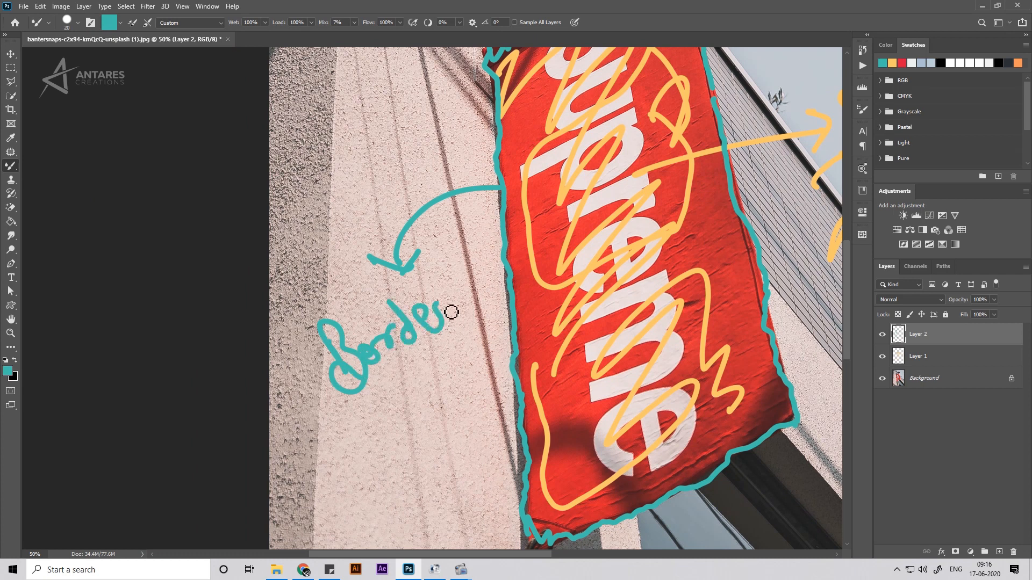
mouse_move(369, 458)
mouse_down()
mouse_move(396, 465)
mouse_move(431, 435)
mouse_move(445, 404)
mouse_move(466, 428)
mouse_up()
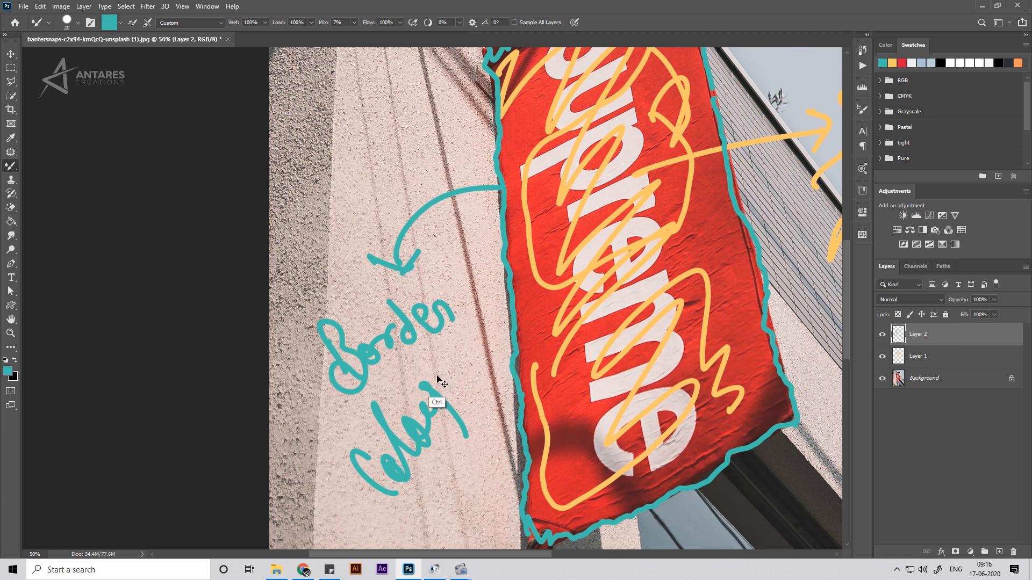
key(ctrl+minus)
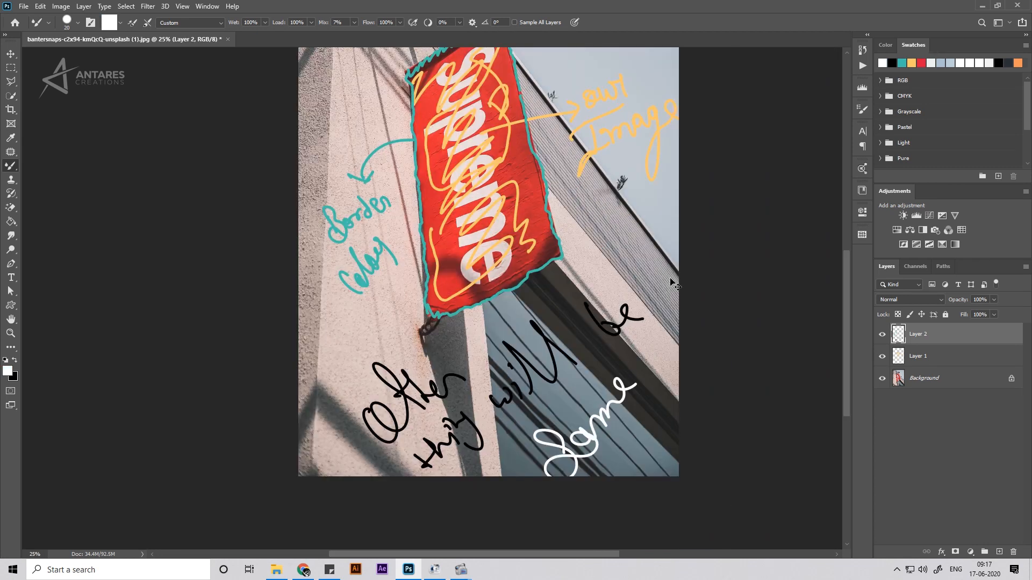
Step: With the earlier annotation layers hidden, add a new layer and draw teal strokes leading out from the banner's wrinkled areas
key(ctrl+0)
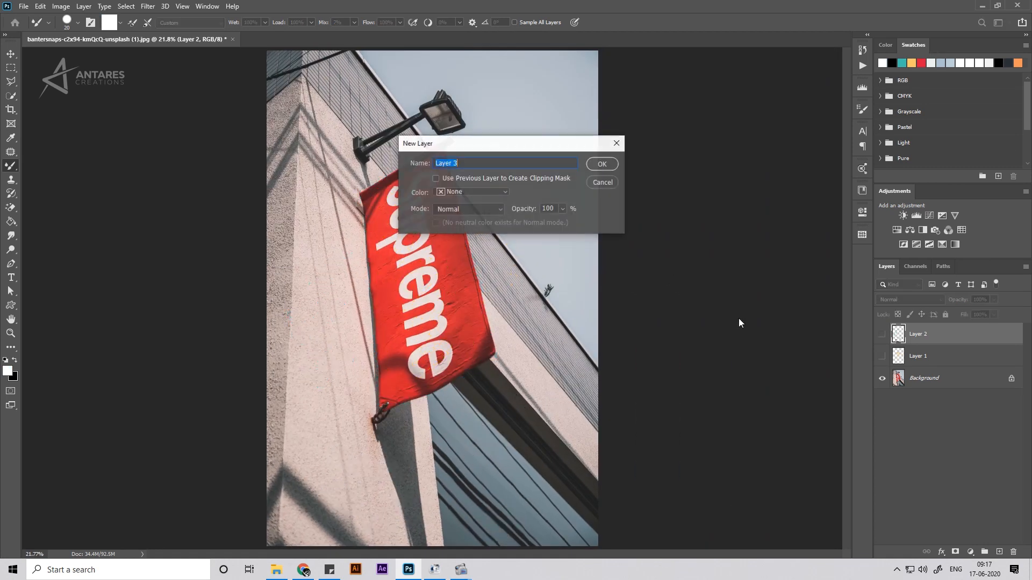
key(Return)
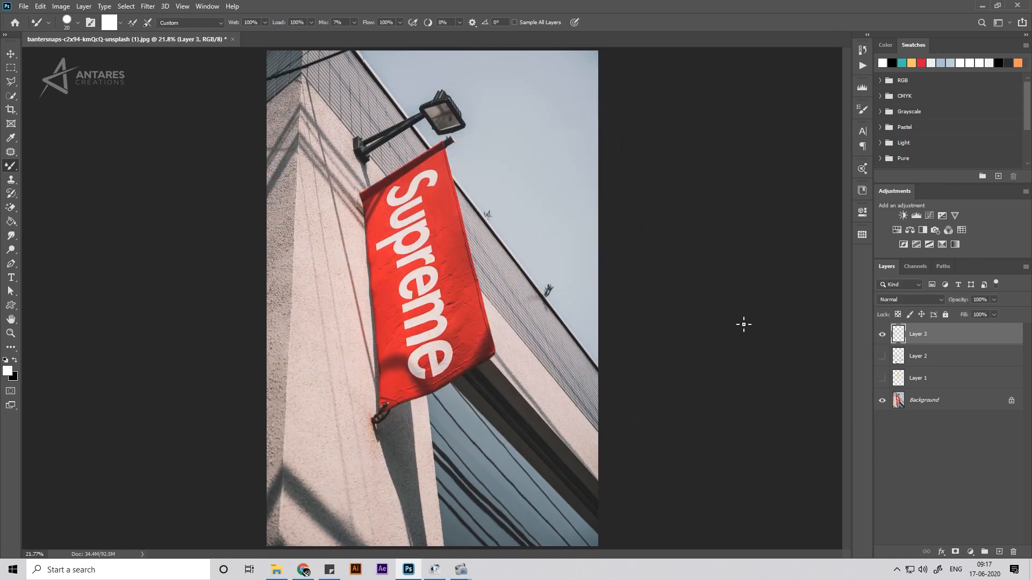
click(902, 63)
key(ctrl+plus)
key(ctrl+plus)
key(ctrl+plus)
key(ctrl+plus)
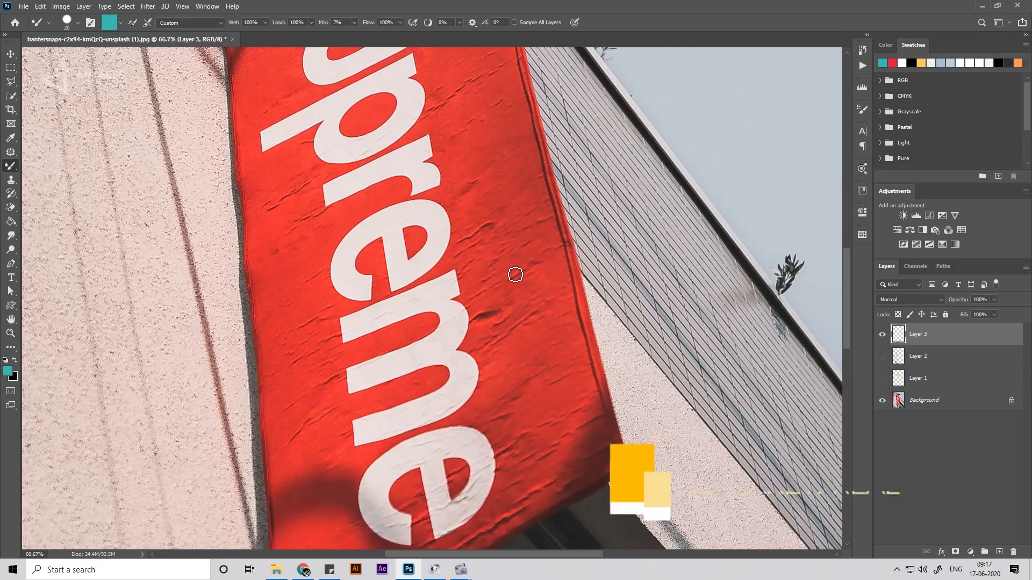
drag(517, 280, 657, 213)
drag(533, 333, 612, 242)
drag(482, 321, 613, 242)
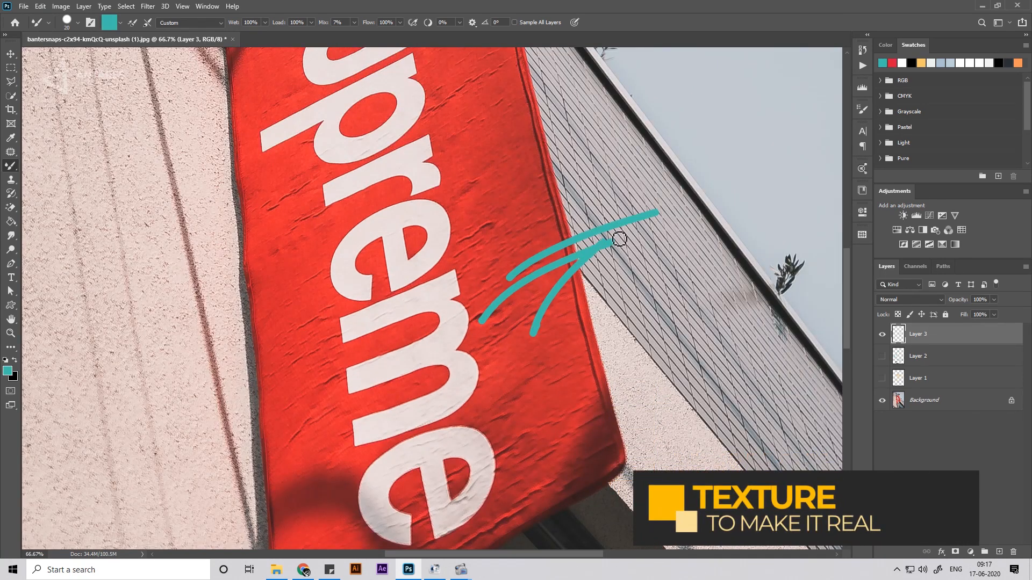
key(space)
drag(505, 194, 532, 378)
drag(491, 269, 680, 365)
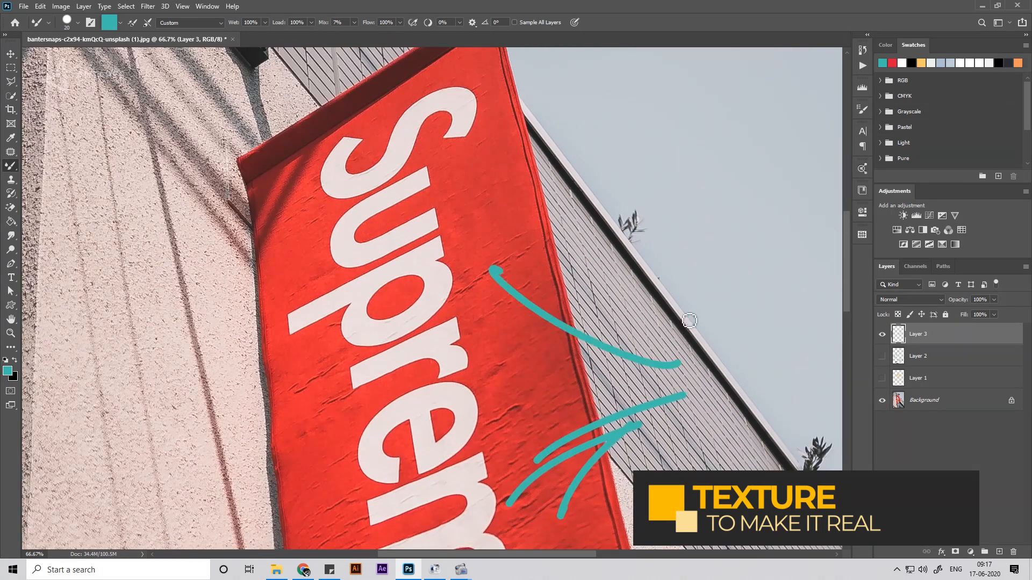
Step: Handwrite "Texture" in teal beside the strokes, over the building edge and sky
drag(683, 301, 707, 383)
drag(635, 299, 733, 244)
drag(725, 296, 750, 317)
drag(757, 282, 753, 326)
drag(737, 308, 779, 315)
drag(762, 260, 782, 311)
key(space)
drag(688, 268, 576, 290)
mouse_move(640, 293)
mouse_down()
mouse_move(686, 301)
mouse_move(737, 267)
mouse_move(785, 262)
mouse_up()
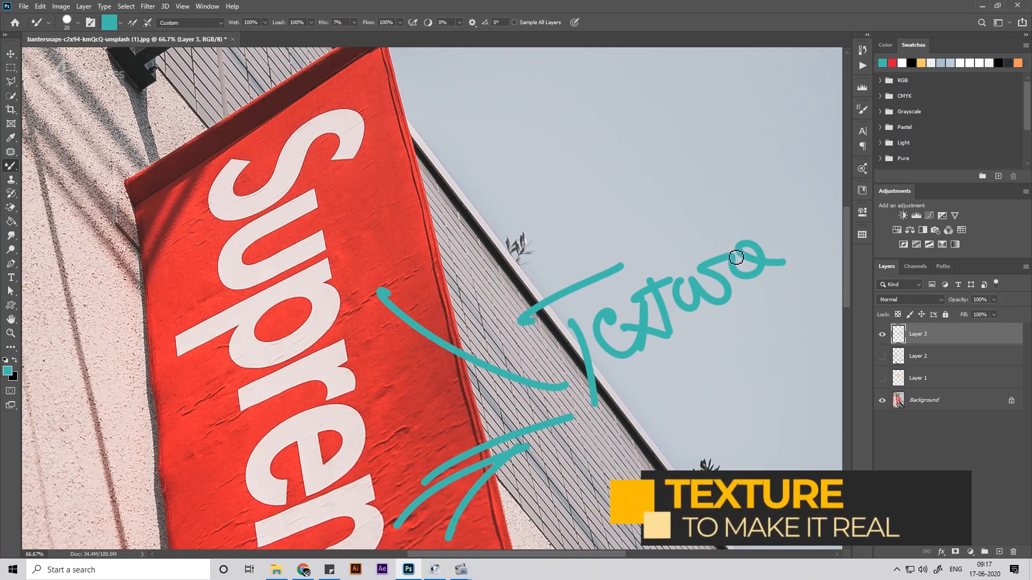
Step: Draw a wavy teal line down through the Supreme lettering and lead an arrow from it toward the wall
key(space)
drag(612, 352, 711, 119)
drag(500, 273, 567, 414)
drag(469, 221, 513, 351)
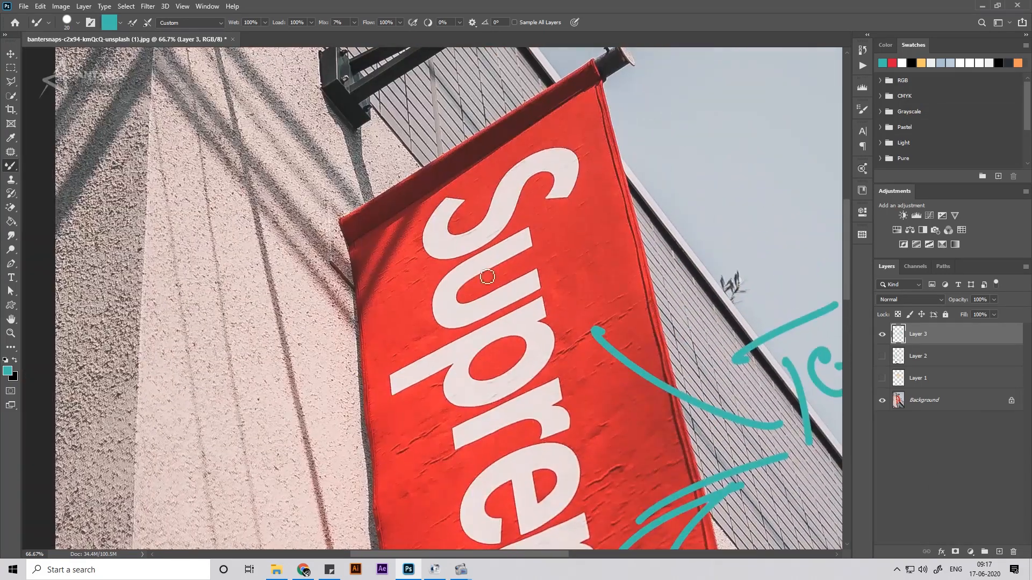
drag(487, 188, 497, 404)
drag(496, 404, 469, 154)
mouse_move(469, 155)
mouse_down()
mouse_move(498, 226)
mouse_move(565, 525)
mouse_up()
drag(463, 139, 650, 279)
drag(649, 279, 407, 348)
Step: Finish the arrow on the wall and handwrite "Remove text for better pattern" in teal below it
drag(394, 304, 446, 332)
drag(290, 445, 317, 502)
drag(289, 340, 300, 381)
drag(253, 382, 431, 260)
mouse_move(285, 411)
mouse_down()
mouse_move(297, 479)
mouse_move(342, 457)
mouse_up()
drag(382, 446, 339, 356)
drag(317, 262, 412, 311)
drag(371, 242, 497, 259)
mouse_move(277, 452)
mouse_down()
mouse_move(353, 529)
mouse_move(417, 366)
mouse_up()
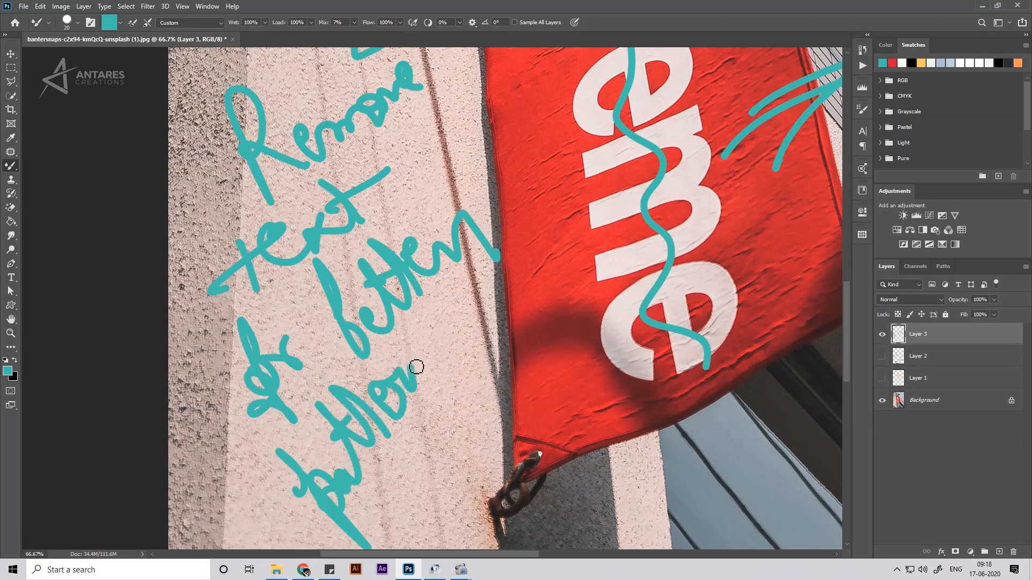
Step: Review the whole image with the annotation layers shown one at a time by toggling the visibility of Layers 3, 2 and 1
key(ctrl+0)
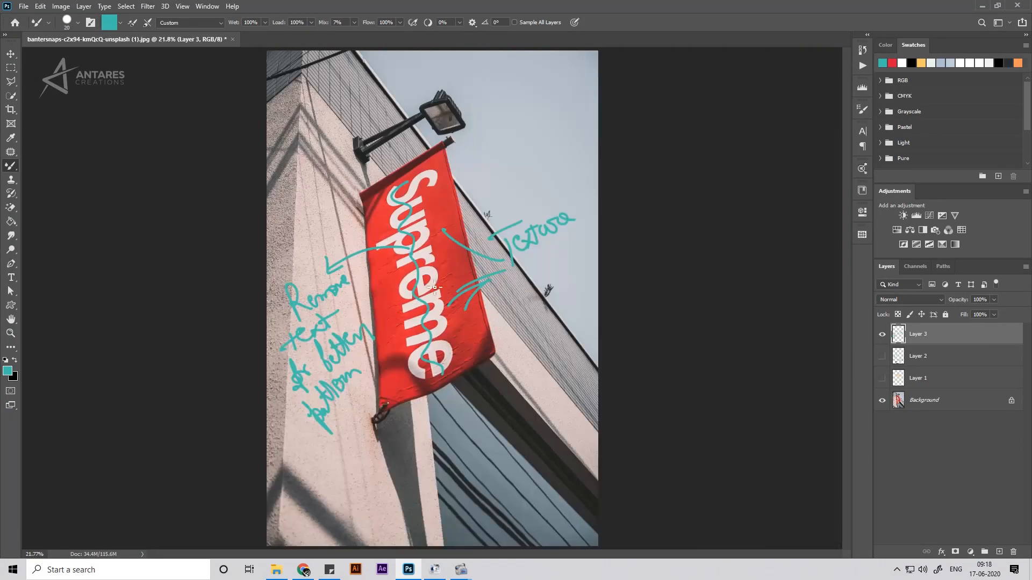
click(882, 355)
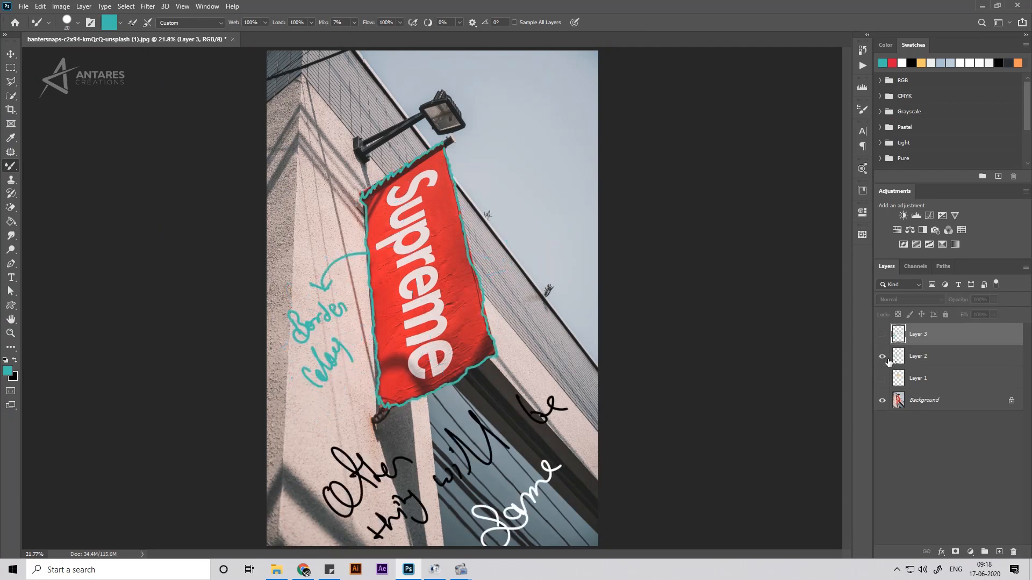
click(883, 358)
click(883, 378)
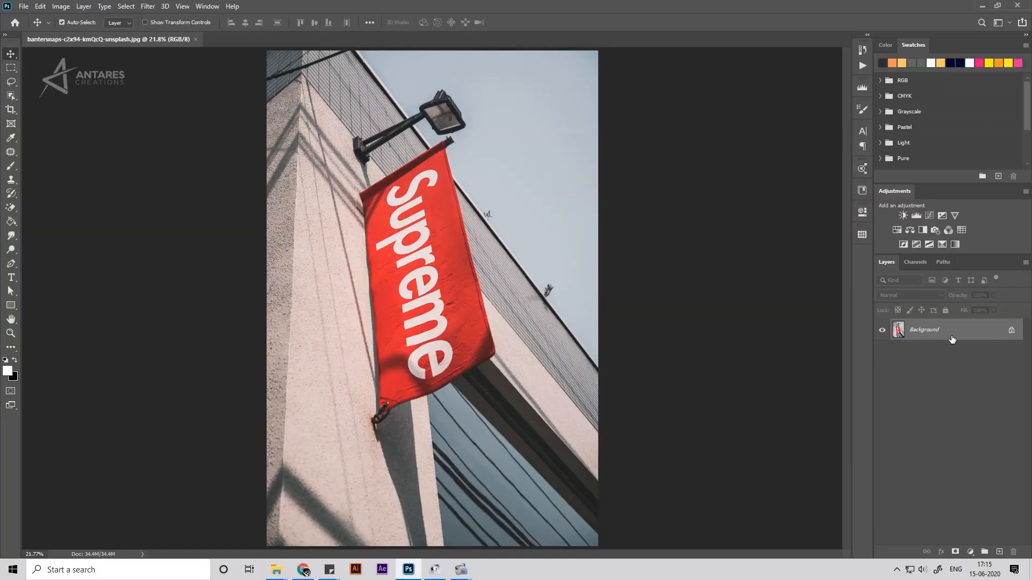
Step: Duplicate the Background layer of the clean banner photo
drag(939, 330, 999, 552)
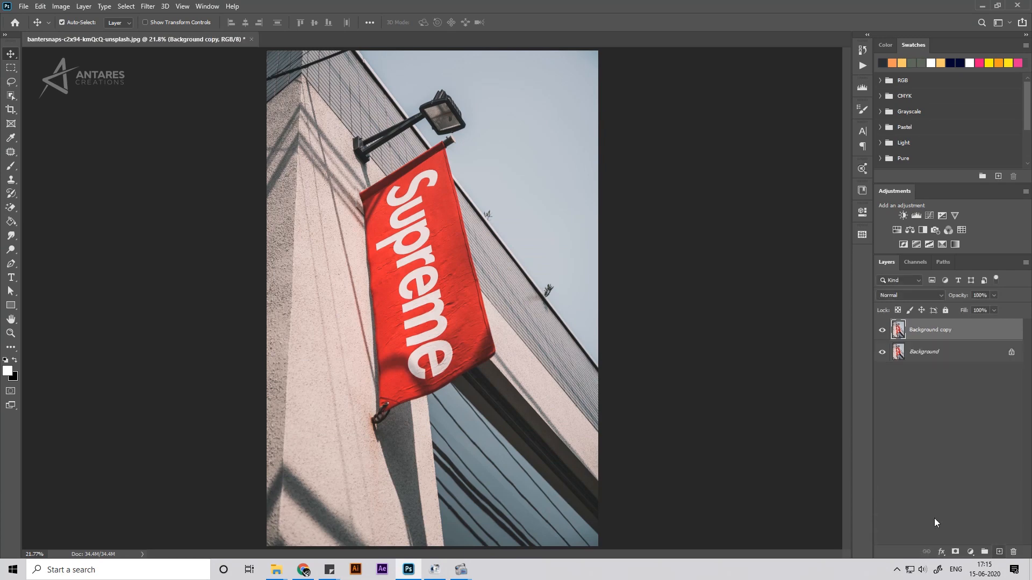
scroll(401, 166, up, 6)
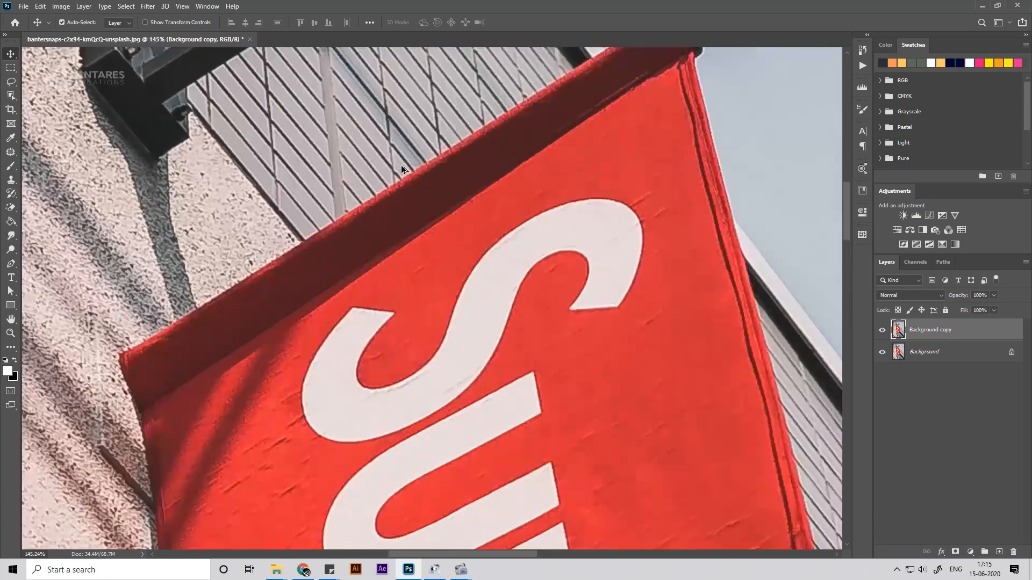
scroll(414, 214, down, 1)
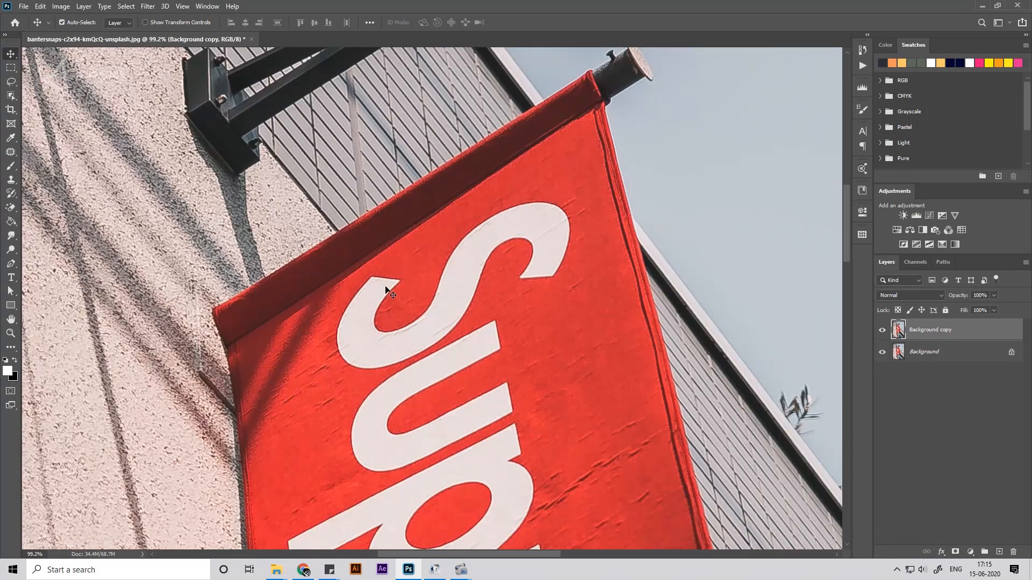
Step: Remove the letter S from the banner with the Patch tool, using clean red fabric as the source, and deselect
key(j)
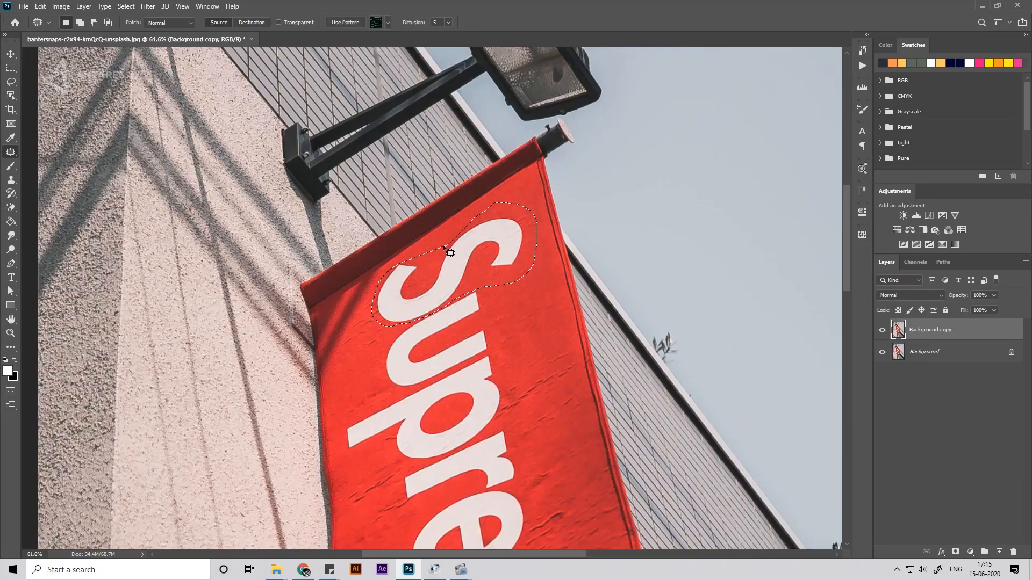
scroll(408, 253, down, 2)
scroll(408, 252, up, 4)
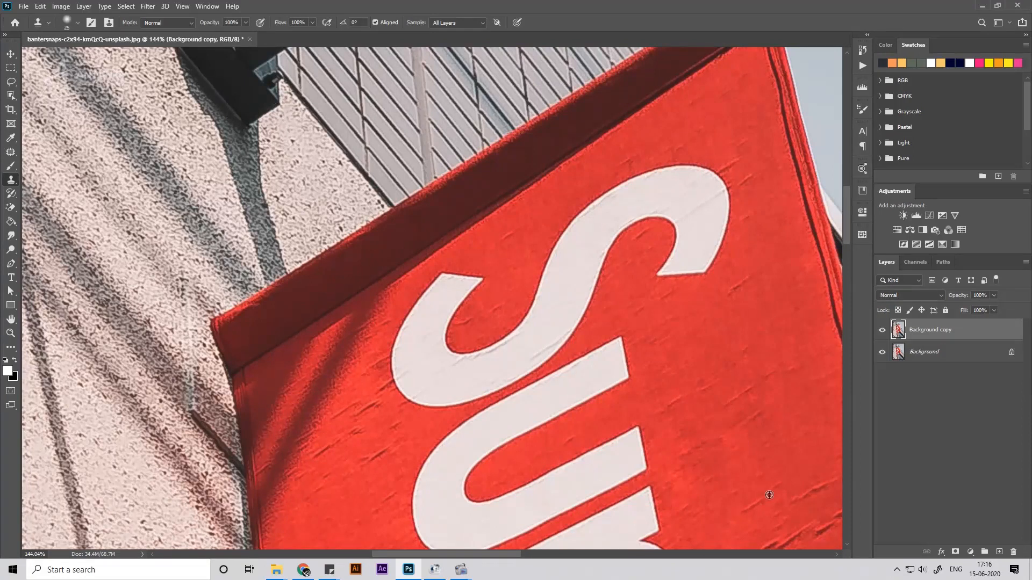
drag(530, 271, 580, 320)
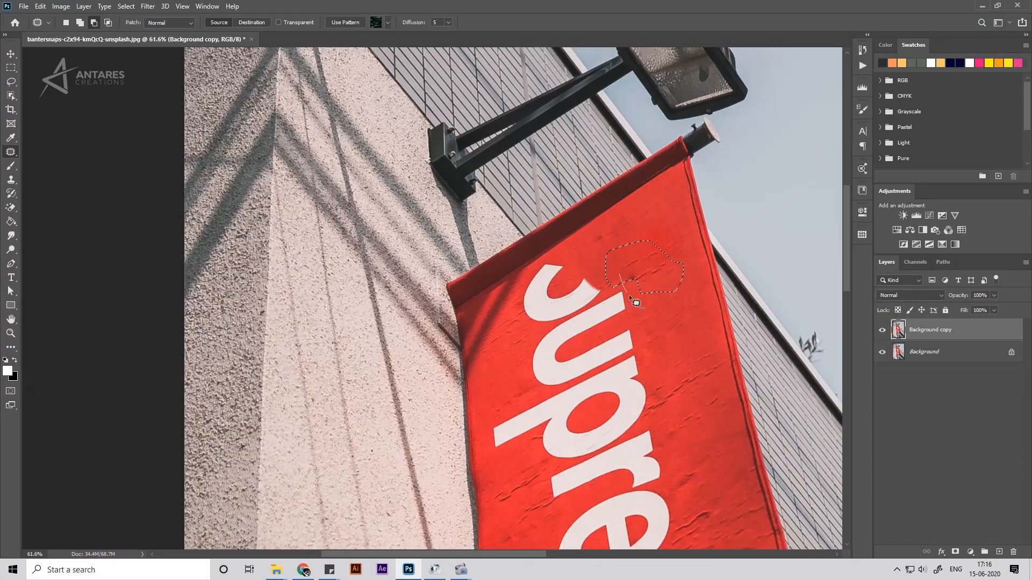
mouse_move(629, 295)
mouse_down()
mouse_move(656, 292)
mouse_move(592, 410)
mouse_move(615, 309)
mouse_move(637, 299)
mouse_up()
scroll(659, 295, down, 4)
key(ctrl+d)
scroll(618, 314, up, 5)
key(ctrl+d)
scroll(635, 297, down, 5)
Step: Outline the letter u with the Lasso, patch it with clean red fabric from nearby, and deselect
scroll(618, 269, up, 4)
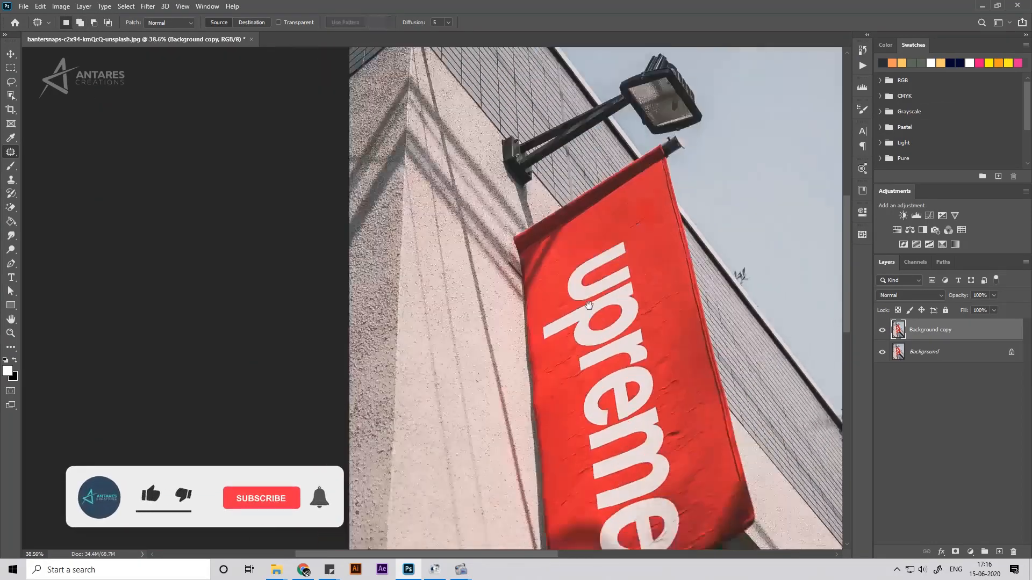
key(l)
drag(549, 290, 608, 217)
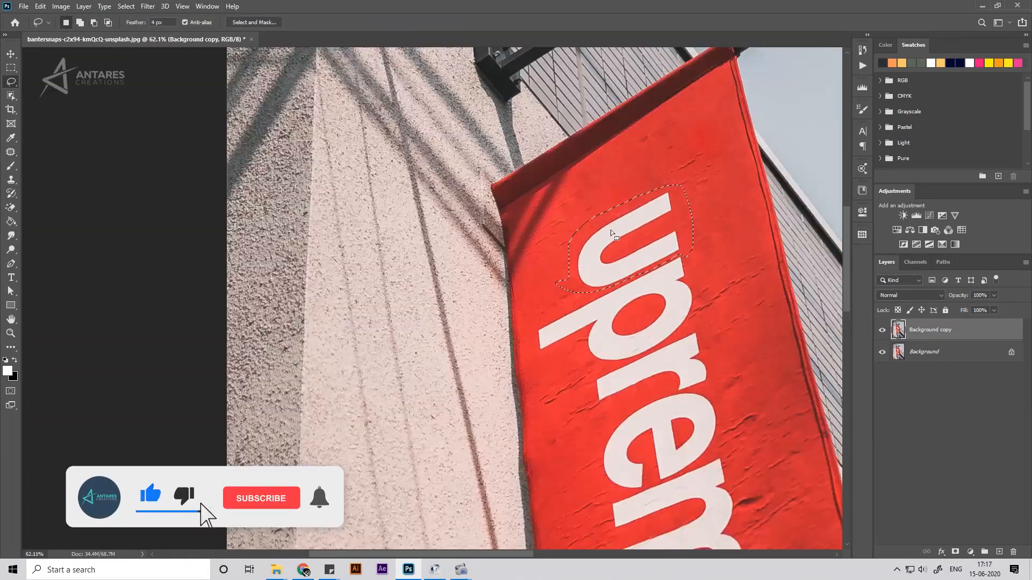
key(ctrl+d)
mouse_move(688, 269)
mouse_down()
mouse_move(569, 276)
mouse_move(658, 272)
mouse_up()
drag(626, 258, 705, 182)
key(ctrl+d)
Step: Remove the letter p from the banner by patching it with the surrounding red fabric
scroll(635, 321, down, 3)
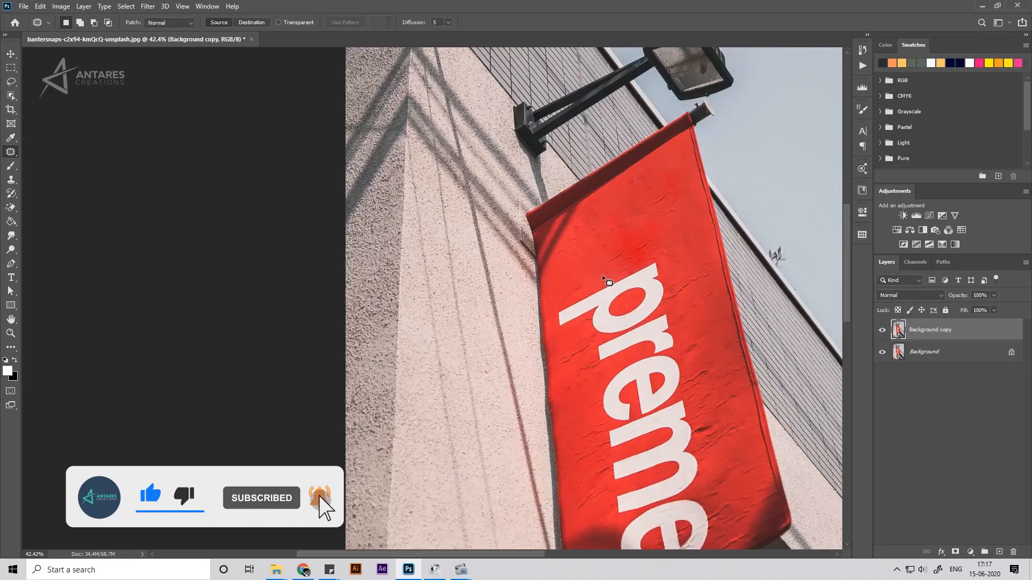
scroll(635, 321, up, 6)
key(l)
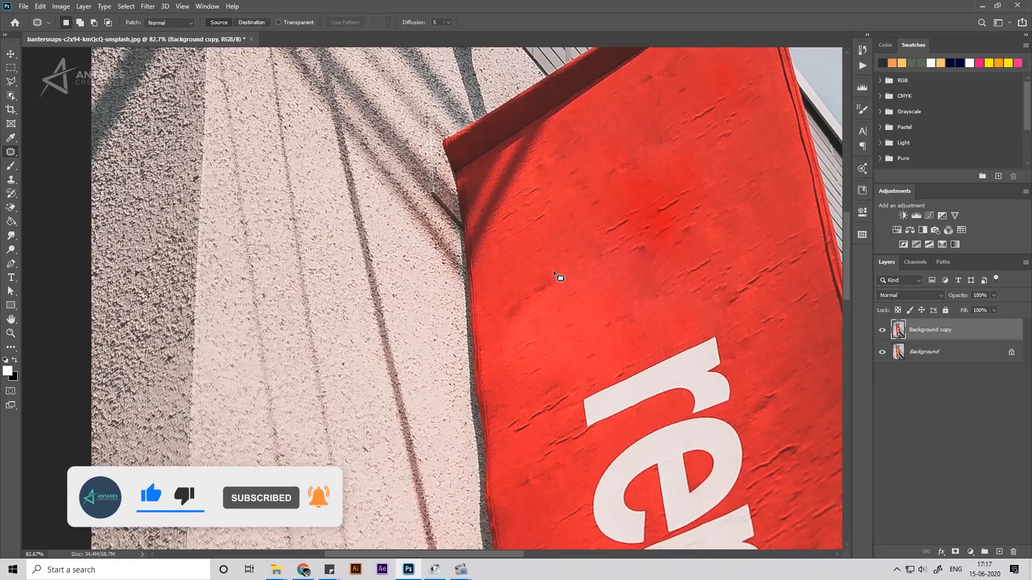
Step: Outline the final letter e with the Lasso, patch it with clean red fabric from the upper banner, and deselect
key(s)
scroll(560, 331, down, 3)
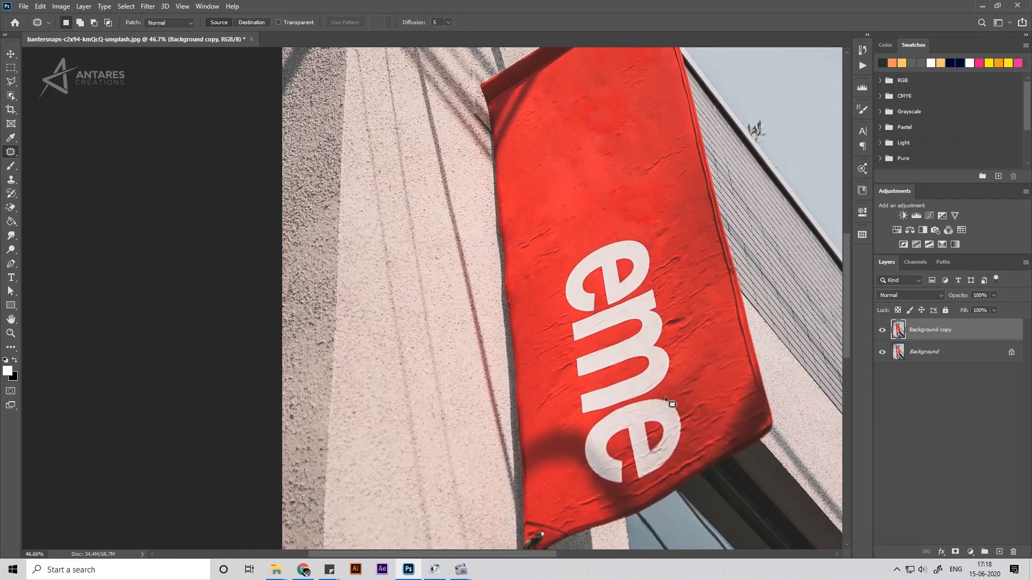
key(l)
click(668, 397)
click(649, 396)
click(590, 421)
click(570, 432)
key(j)
drag(649, 421, 618, 164)
key(ctrl+d)
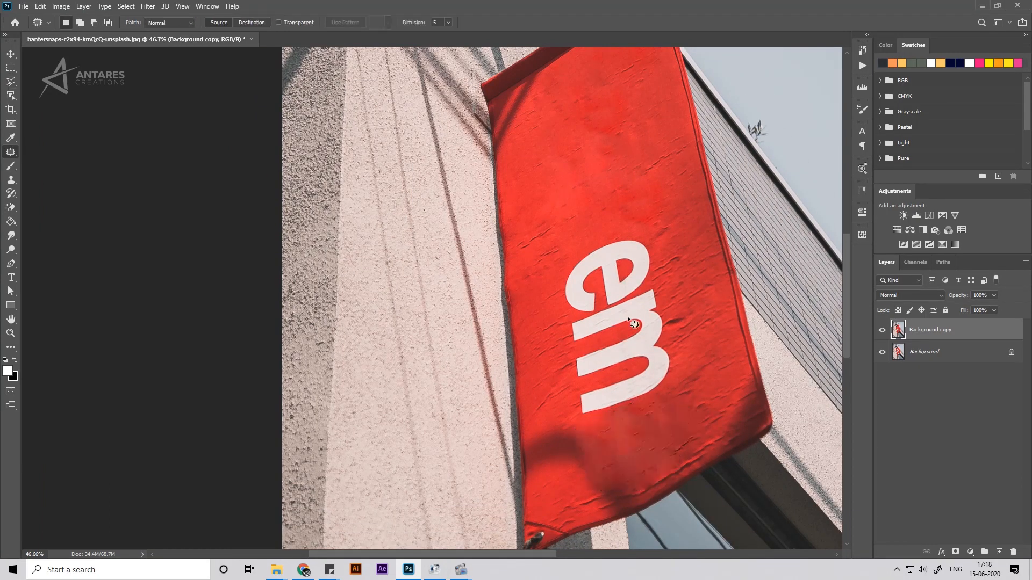
Step: Patch the uneven area on the lower part of the banner with smoother red fabric from nearby, and deselect
scroll(632, 322, up, 3)
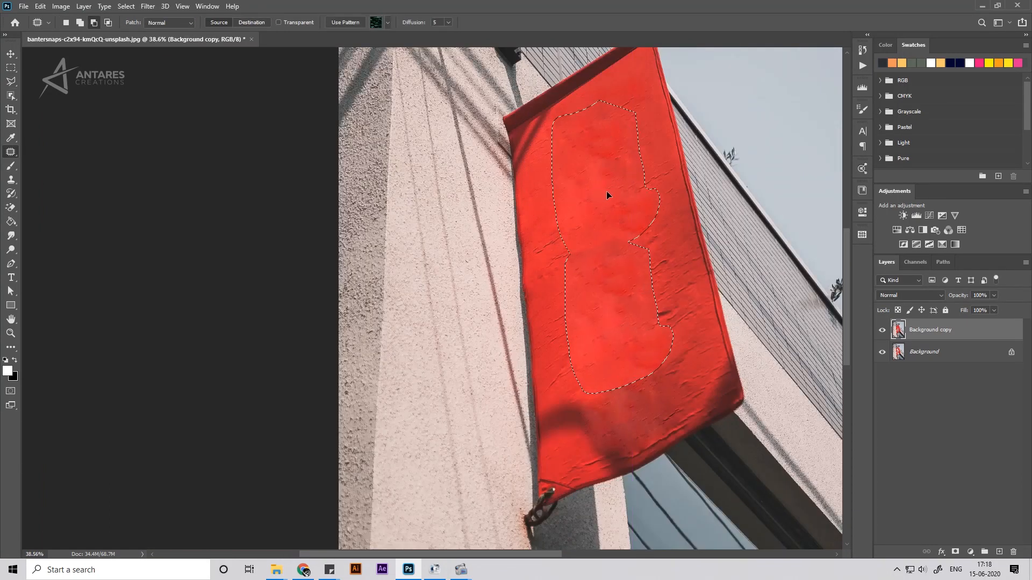
scroll(662, 327, down, 2)
scroll(663, 327, up, 3)
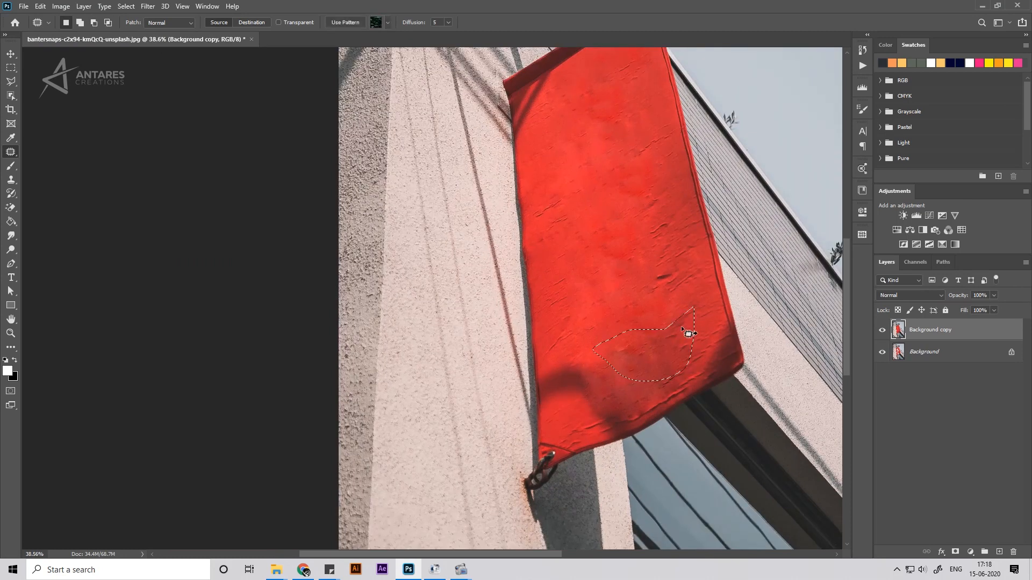
drag(666, 394, 649, 320)
drag(649, 352, 660, 285)
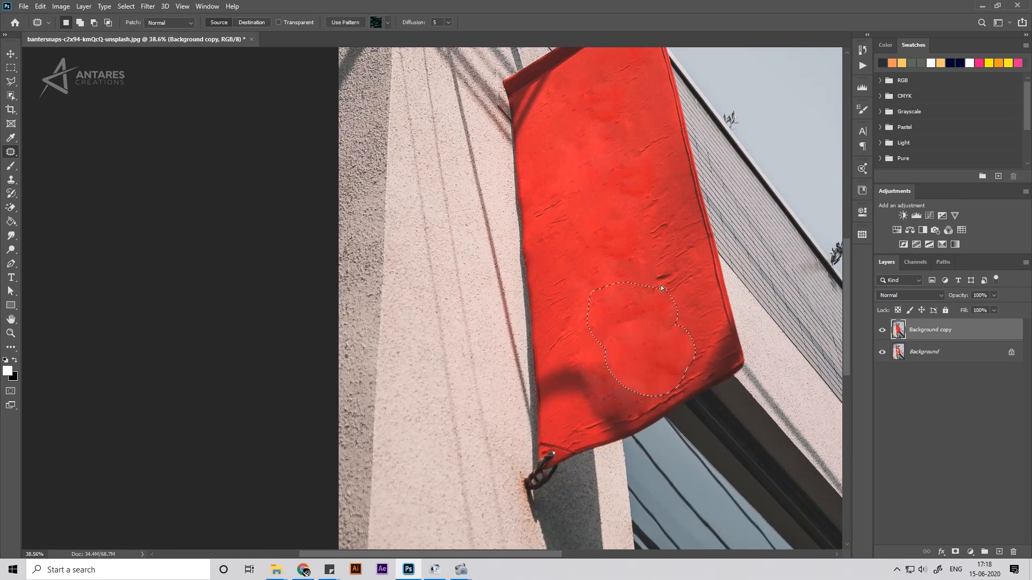
key(ctrl+d)
Step: Compare the cleaned banner with the original lettering by hiding and showing the Background copy layer
scroll(652, 274, down, 2)
click(883, 330)
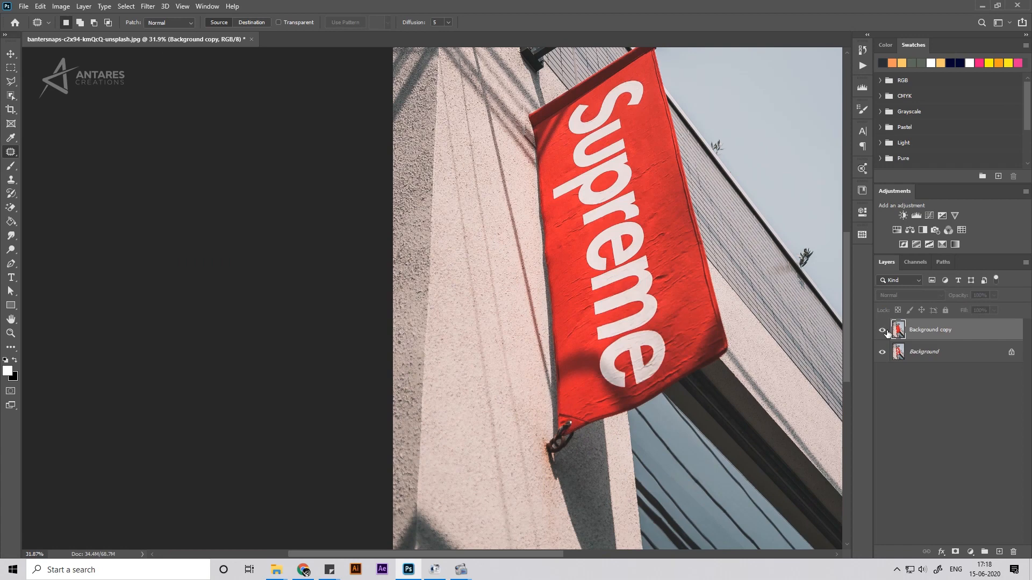
click(883, 330)
scroll(589, 292, down, 6)
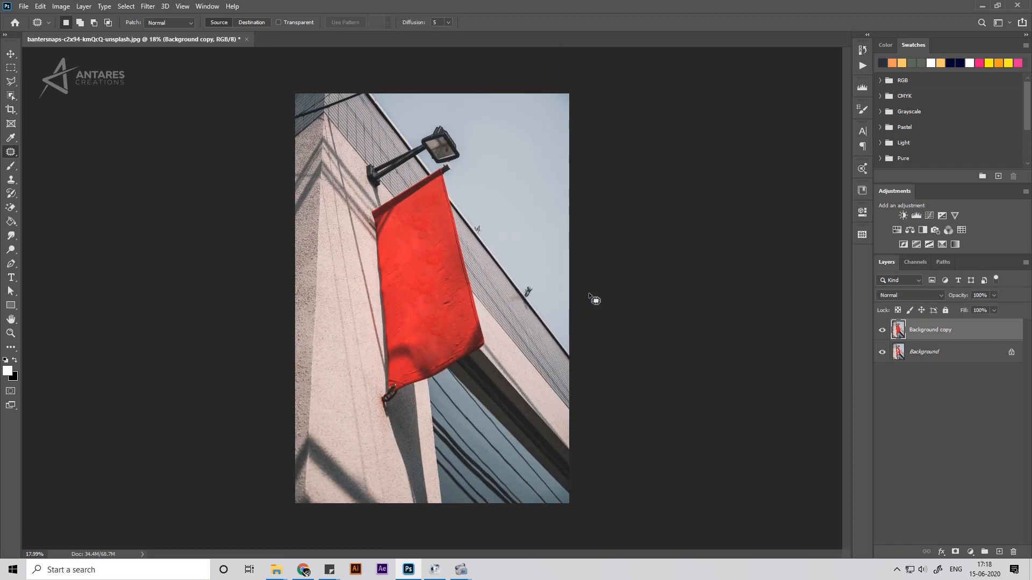
Step: Start a Pen tool shape on the banner's inner fabric along the seam below the top hem
key(v)
scroll(477, 271, up, 3)
scroll(376, 194, up, 14)
drag(376, 193, 380, 349)
scroll(380, 348, down, 11)
scroll(380, 348, up, 10)
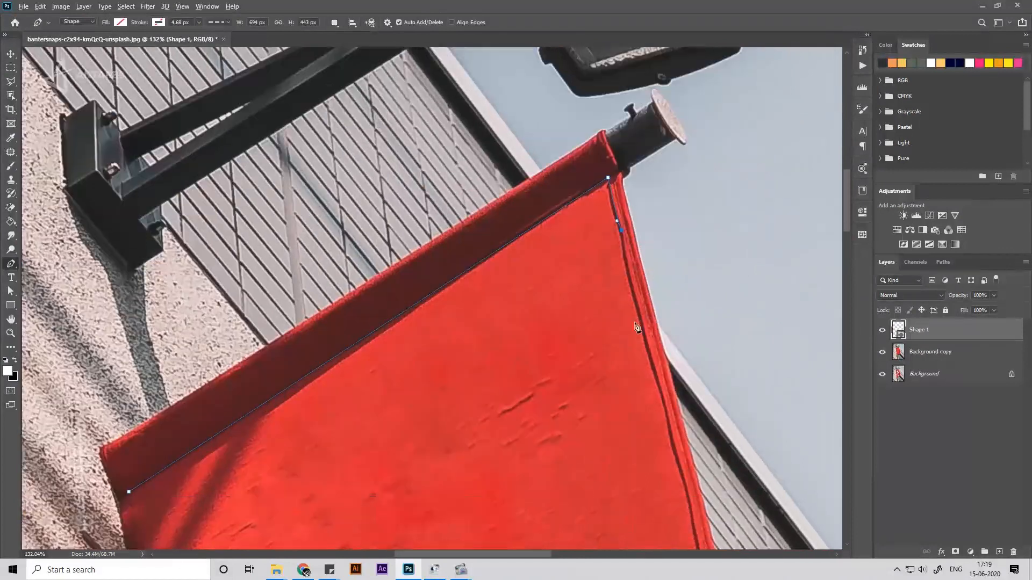
Step: Continue the inner outline with curved anchor points down the stitched seam on the banner's right side
scroll(667, 331, up, 3)
drag(666, 330, 672, 351)
drag(671, 351, 666, 115)
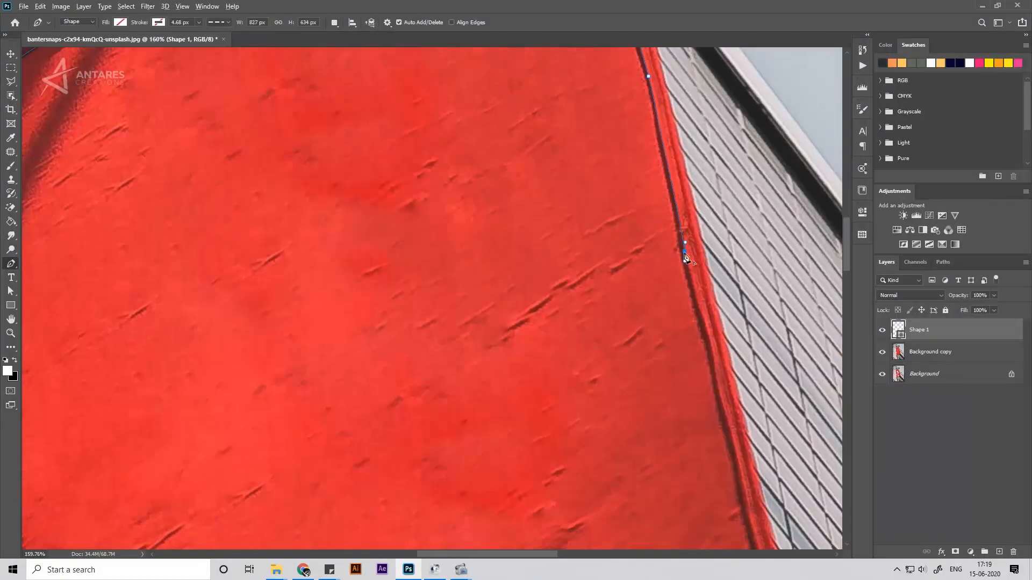
drag(684, 249, 689, 269)
drag(722, 364, 675, 235)
click(691, 338)
scroll(675, 320, down, 6)
Step: Trace the inner outline around the lower right corner, along the bottom seam and above the grommet corner
drag(687, 393, 692, 406)
drag(689, 408, 695, 314)
drag(707, 356, 702, 370)
alt+click(706, 356)
drag(600, 448, 626, 354)
alt+click(702, 324)
scroll(386, 488, up, 9)
click(472, 427)
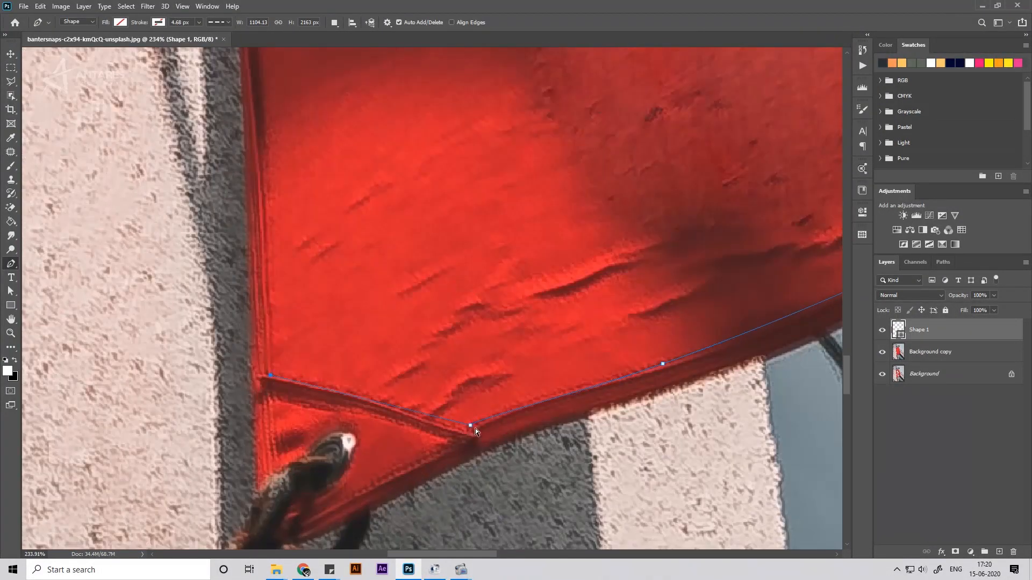
click(264, 383)
Step: Continue the inner outline up the lower half of the banner's left seam with closely spaced anchor points
scroll(360, 355, down, 9)
drag(360, 354, 391, 532)
scroll(395, 484, up, 6)
drag(412, 323, 415, 463)
click(407, 380)
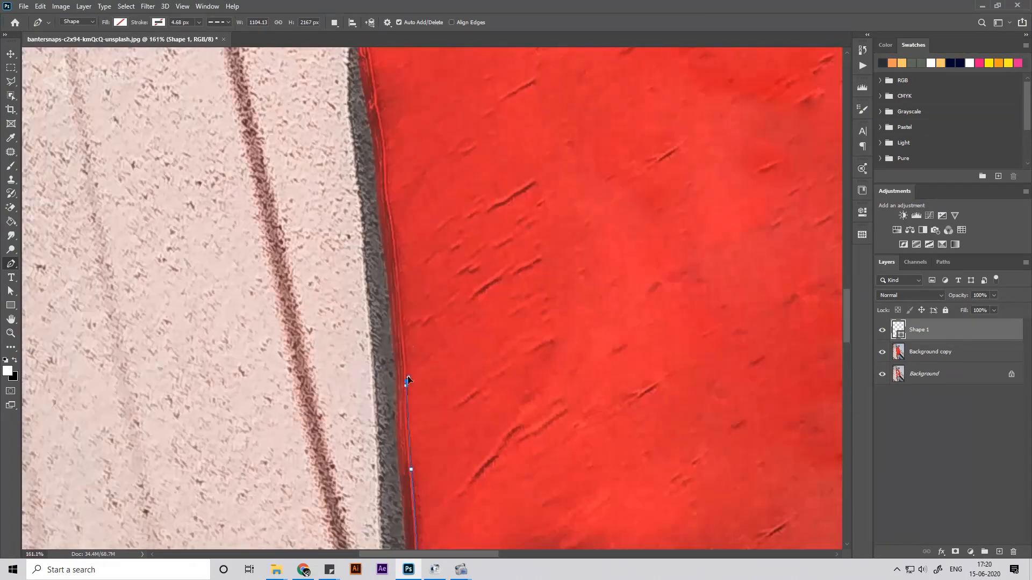
click(403, 333)
click(397, 299)
drag(399, 303, 417, 437)
click(413, 377)
Step: Trace the upper half of the banner's left seam and close the inner outline at the top hem
scroll(418, 352, up, 5)
drag(387, 261, 397, 464)
click(380, 410)
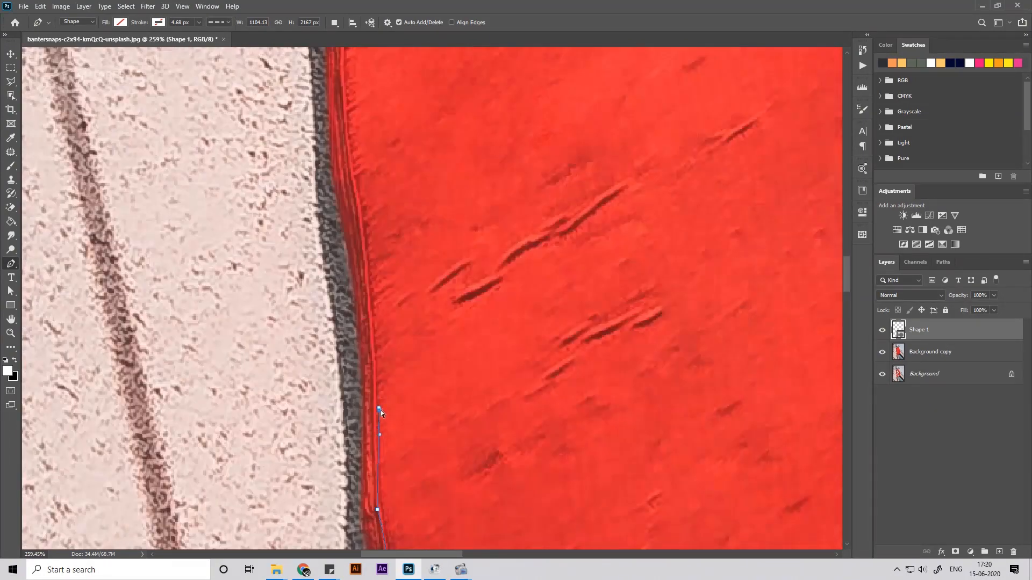
drag(383, 292, 357, 460)
click(367, 438)
click(344, 354)
drag(347, 328, 349, 476)
drag(332, 321, 331, 307)
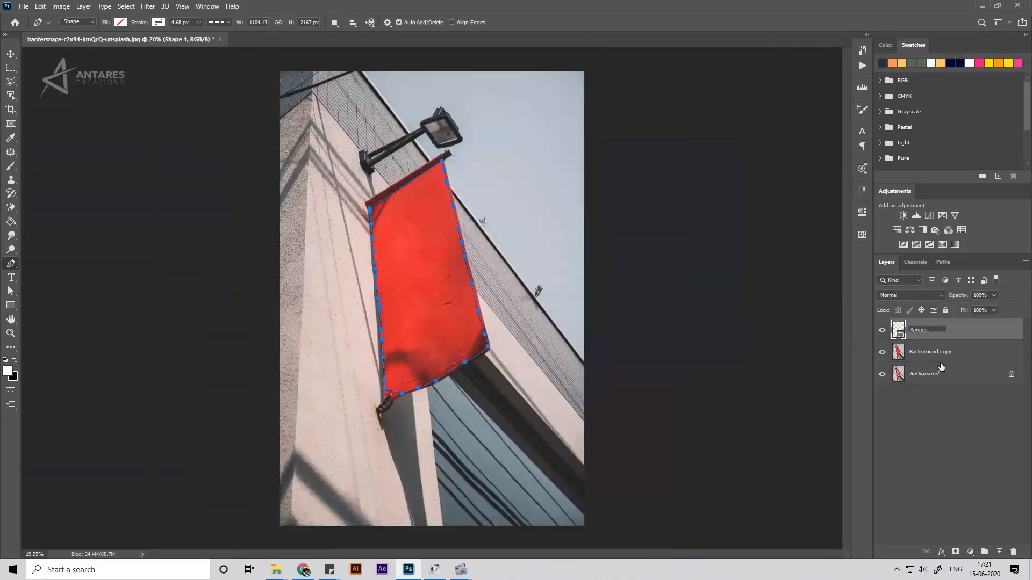
Step: Rename the inner outline's shape layer as Banner Side Inner
text(Side Inner)
key(Return)
key(v)
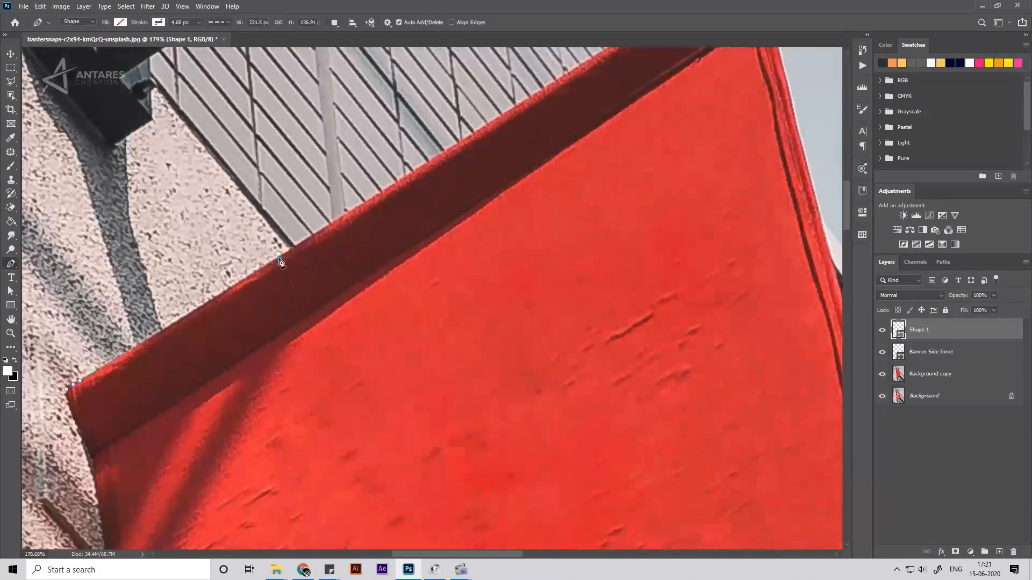
Step: Trace the banner's outer edge with a second Pen tool shape along the top hem, right side and bottom edge
drag(279, 261, 141, 375)
drag(634, 97, 613, 178)
click(613, 175)
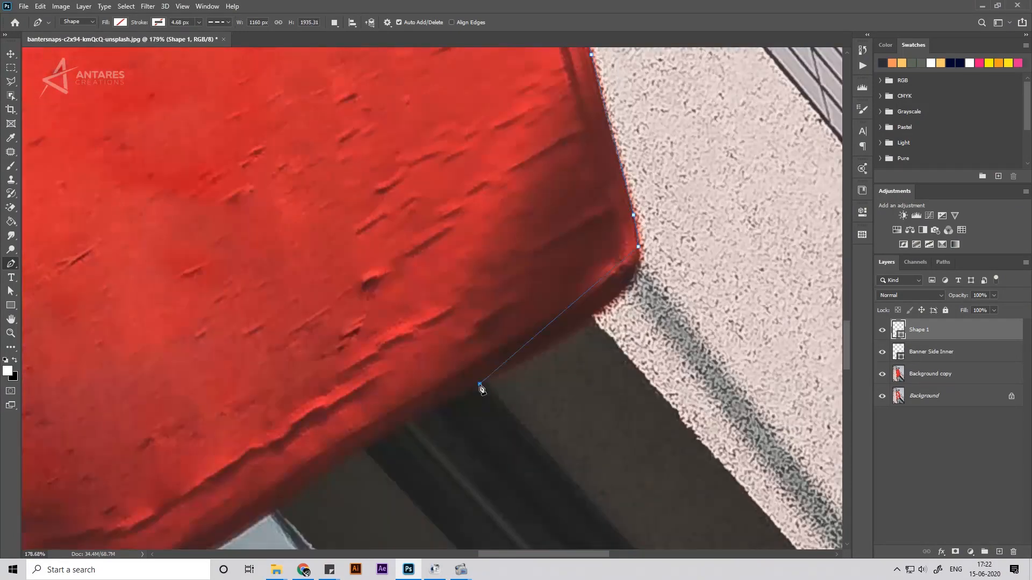
click(670, 235)
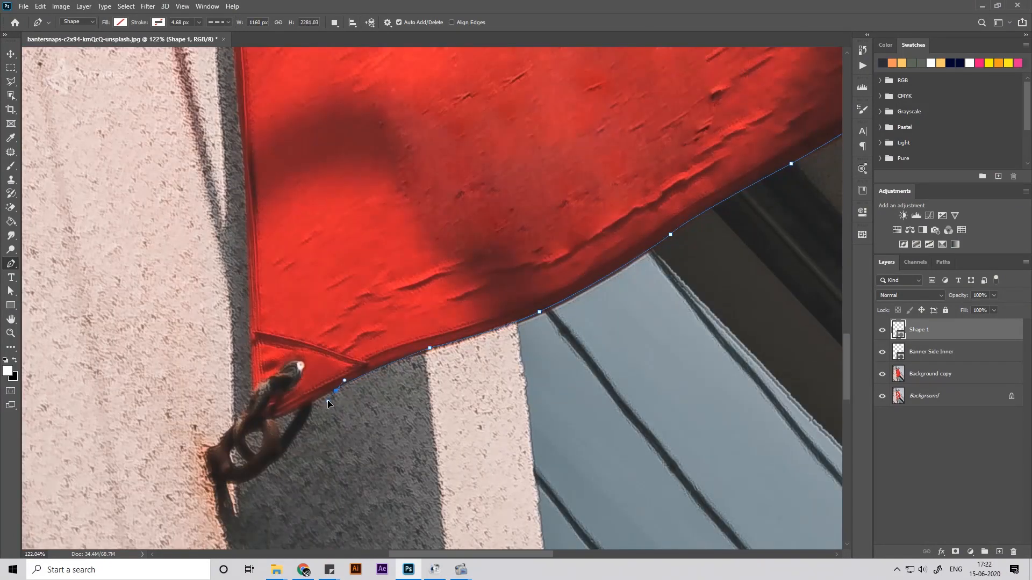
Step: Continue the outer outline up the banner's left edge and close it at the top left corner
drag(254, 211, 319, 449)
drag(313, 365, 313, 341)
drag(312, 178, 317, 337)
scroll(314, 379, up, 7)
drag(316, 376, 341, 376)
drag(328, 269, 357, 477)
click(365, 353)
drag(344, 207, 356, 367)
click(357, 367)
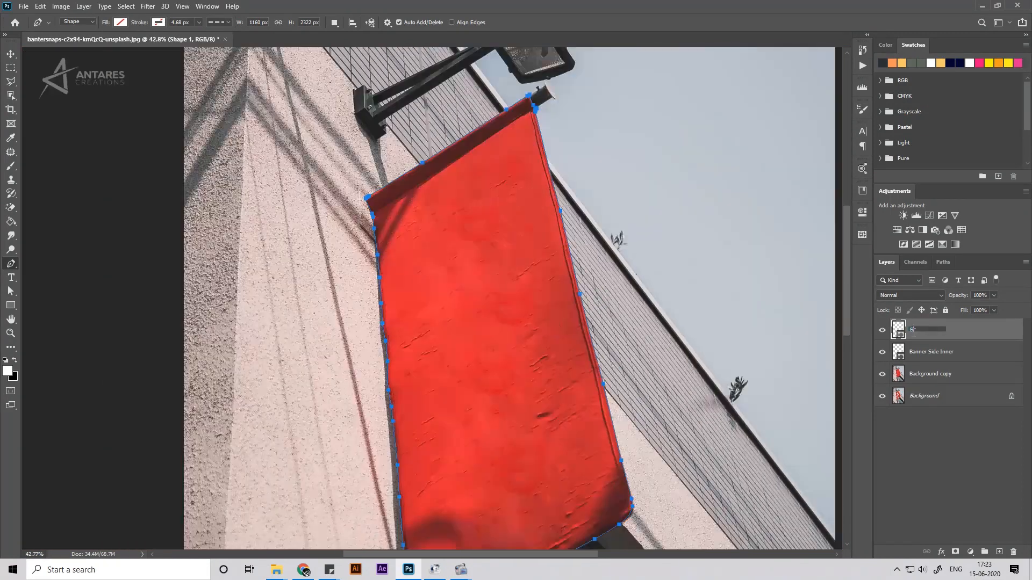
Step: Name the outer shape Banner Border and fill its layer mask to isolate the strip between both outlines, and deselect
key(alt+BackSpace)
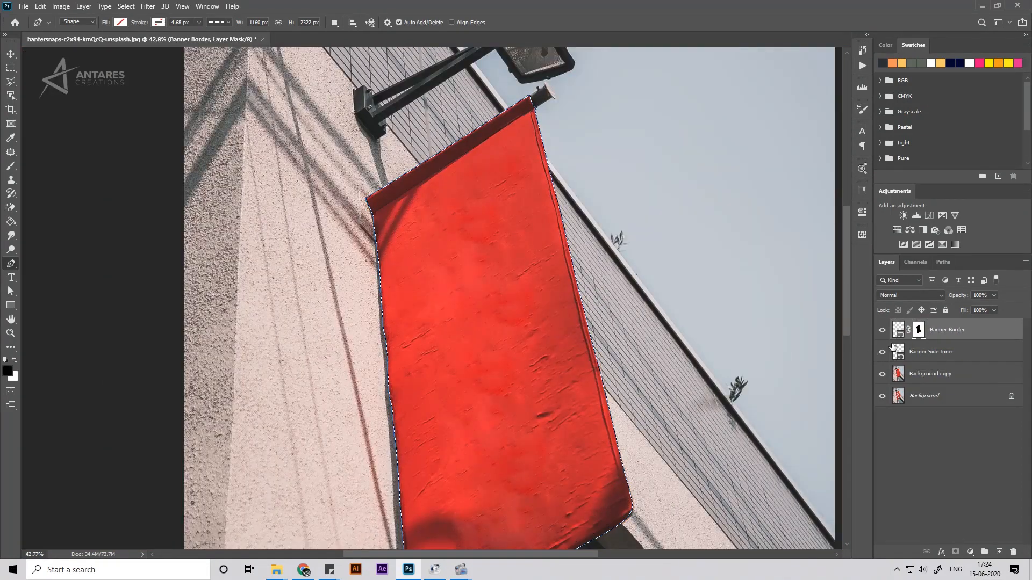
key(alt+BackSpace)
key(ctrl+d)
key(v)
Step: Add a Hue/Saturation adjustment layer above Banner Border and name it Banner Border Hue and Saturation
click(970, 552)
click(976, 430)
double_click(959, 330)
text(Banner Border Hue and Sa)
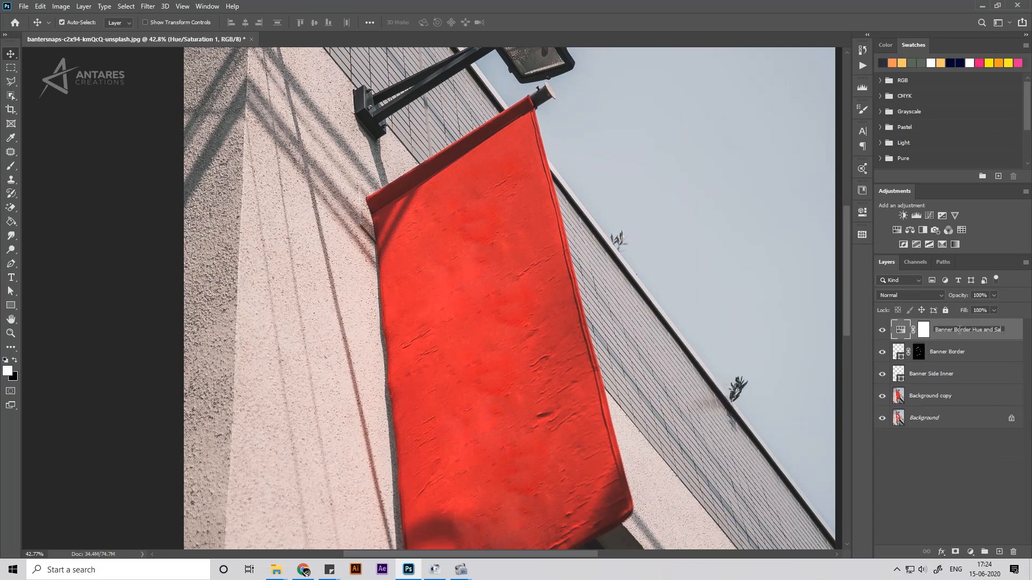
text(turation)
key(Return)
Step: Try to recolour the Banner Border layer with the adjustment clipped to it, using Colorize and then a hue of +180
double_click(900, 330)
click(769, 417)
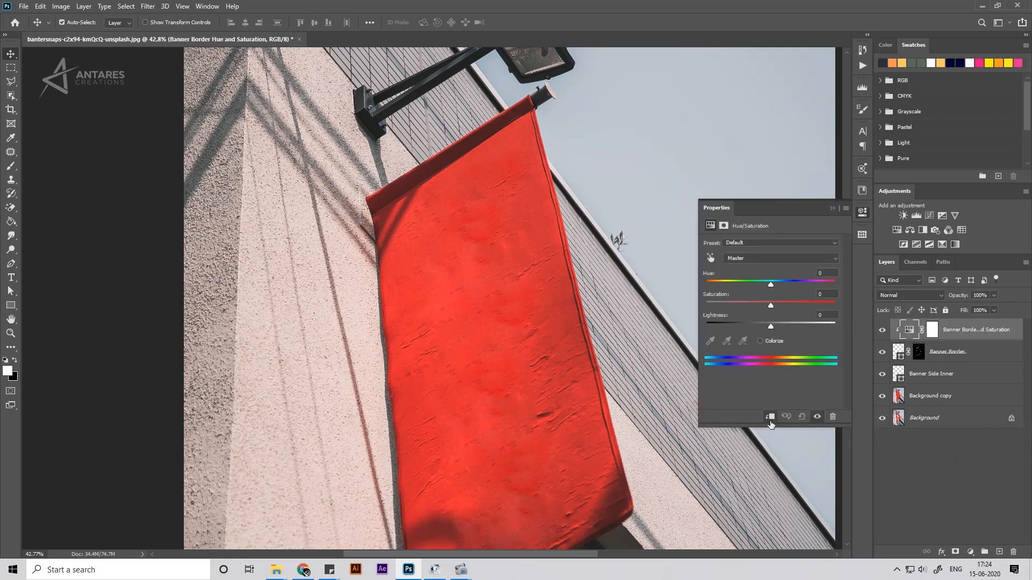
click(760, 341)
drag(708, 284, 727, 285)
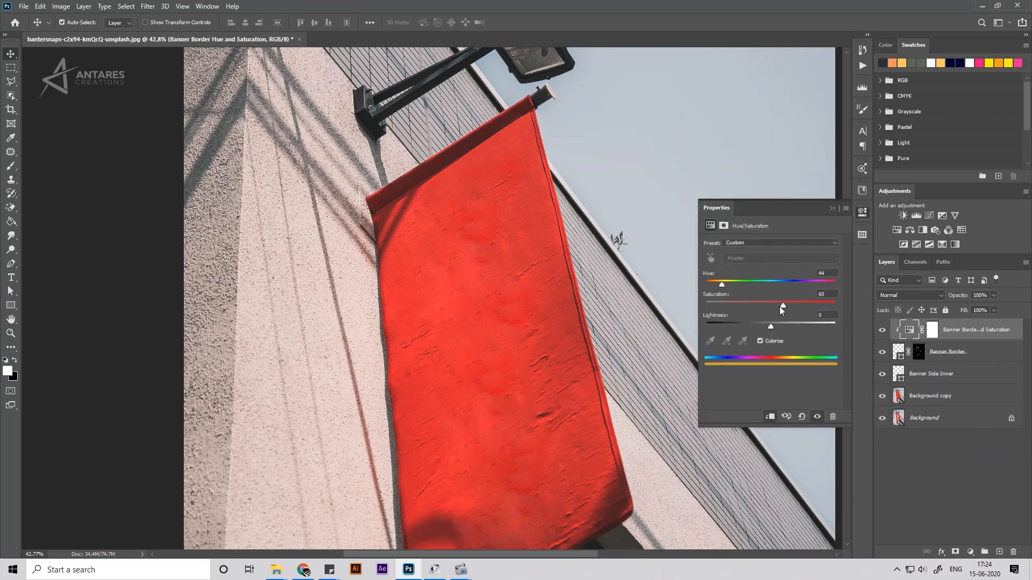
drag(782, 307, 843, 281)
click(760, 341)
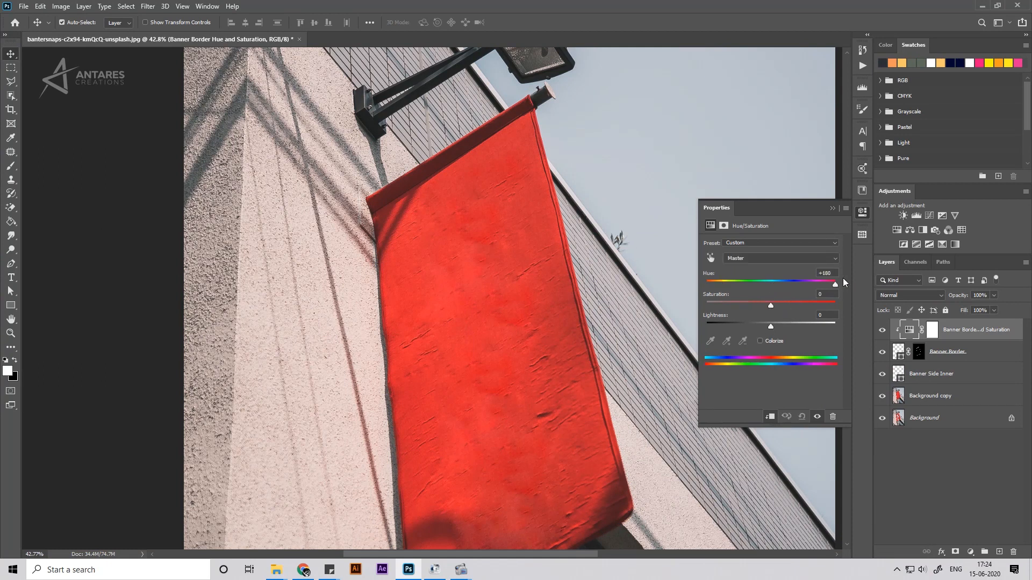
Step: View the Banner Border mask on its own, and try a hue shift with that mask switched off
click(919, 354)
alt+click(920, 353)
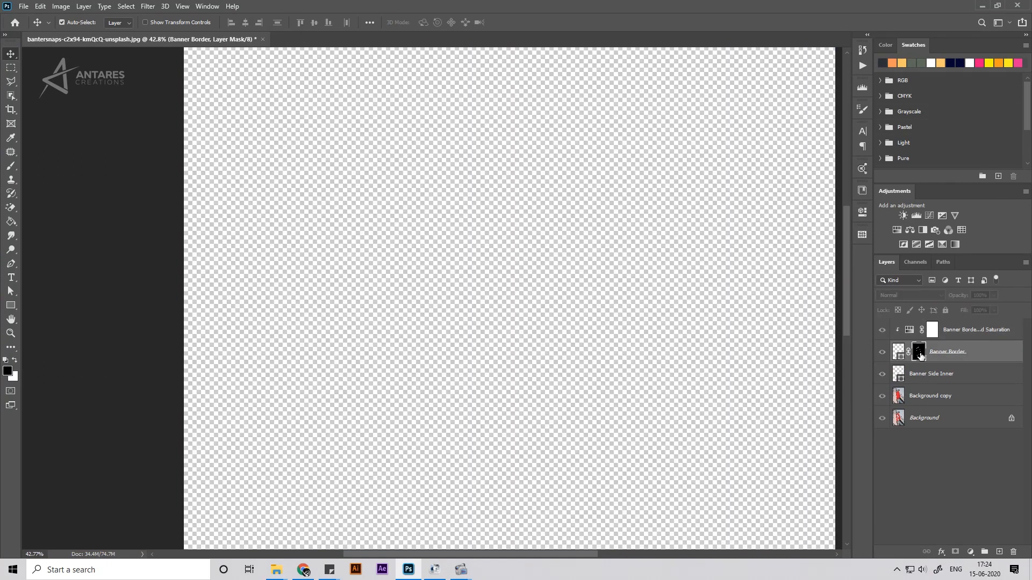
alt+click(920, 354)
scroll(562, 270, up, 14)
click(932, 330)
drag(773, 283, 801, 284)
shift+click(919, 353)
Step: Try the Hue/Saturation adjustment both unclipped from and clipped to the Banner Border layer
click(909, 329)
click(770, 417)
scroll(595, 286, down, 15)
click(770, 417)
click(771, 417)
click(771, 417)
click(918, 355)
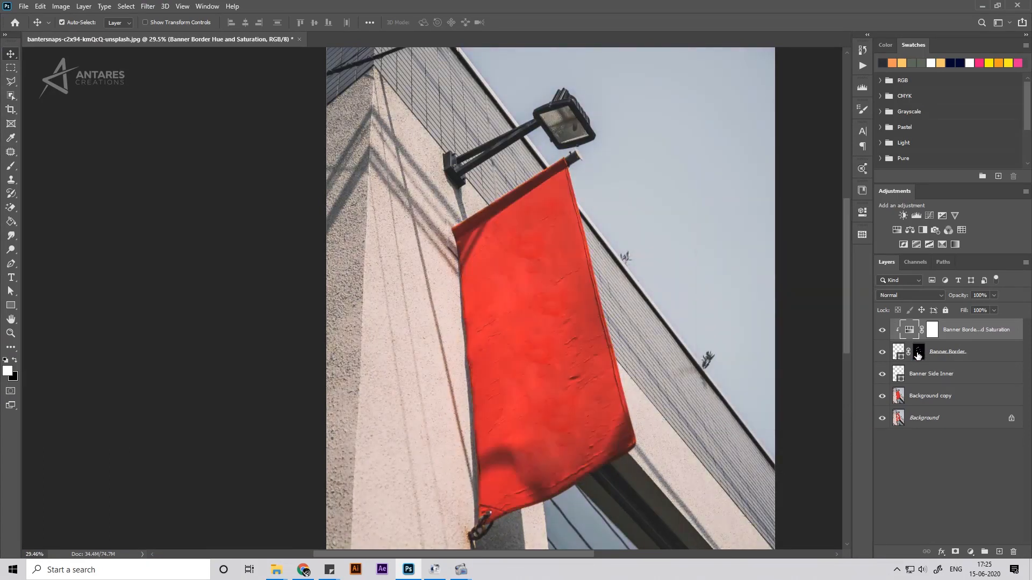
Step: Set the adjustment's hue to +13, saturation to -11 and lightness to +3, and release it from the Banner Border layer
scroll(632, 356, up, 7)
scroll(632, 356, down, 3)
click(883, 331)
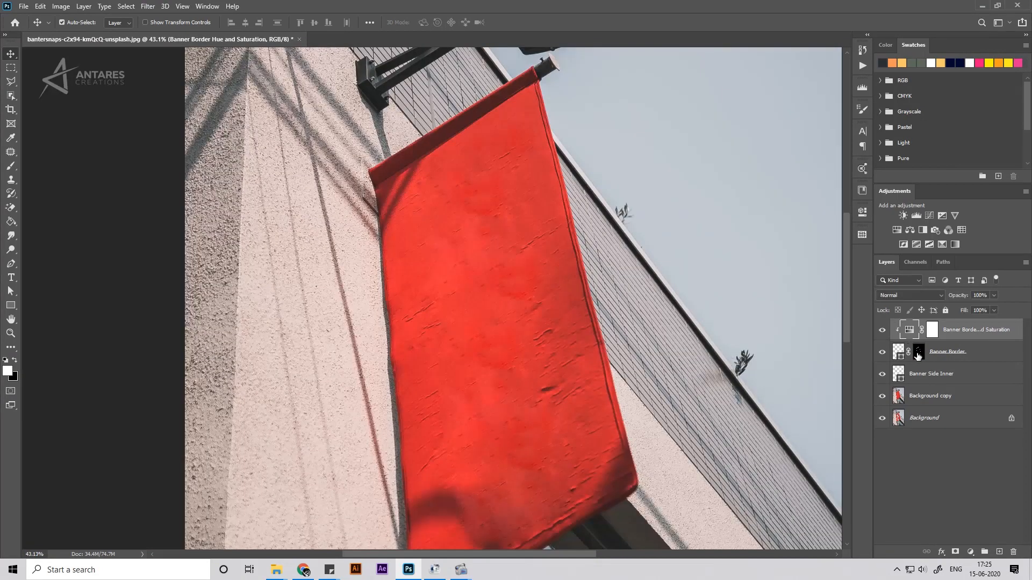
double_click(907, 331)
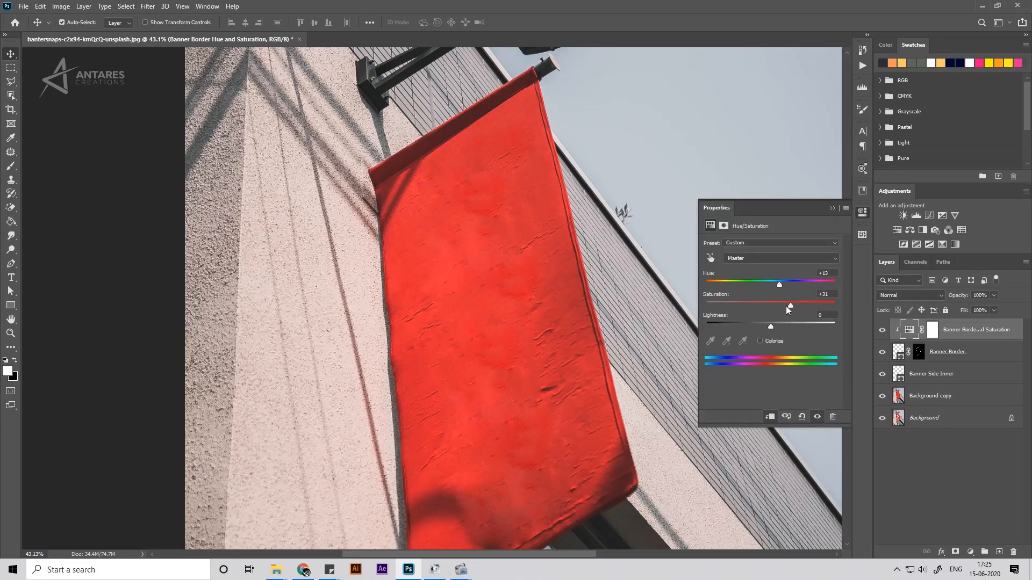
drag(789, 305, 773, 322)
alt+click(898, 336)
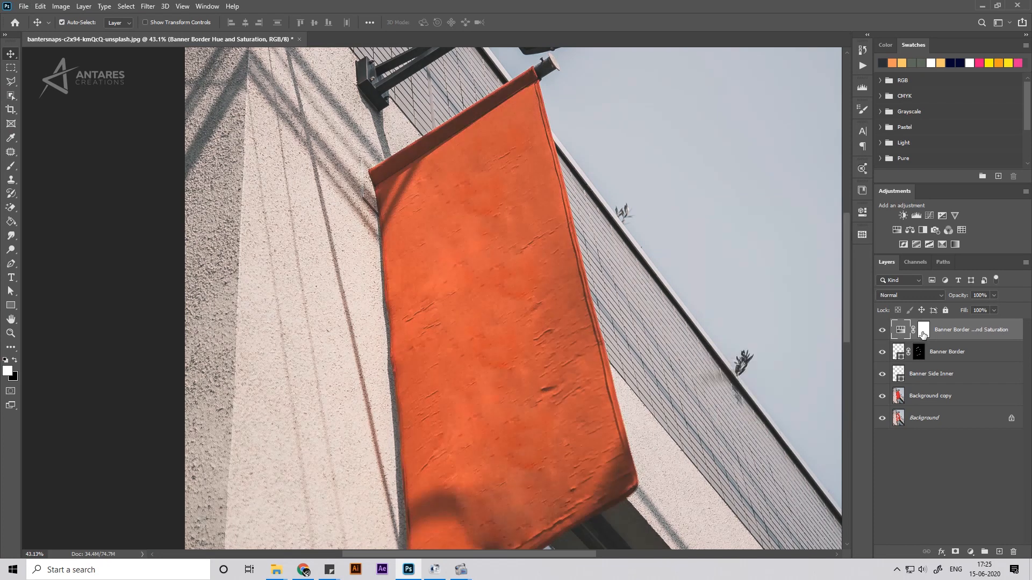
Step: Fill the banner border area with black on the Hue/Saturation adjustment's layer mask, and deselect
click(924, 332)
ctrl+click(925, 332)
key(ctrl+d)
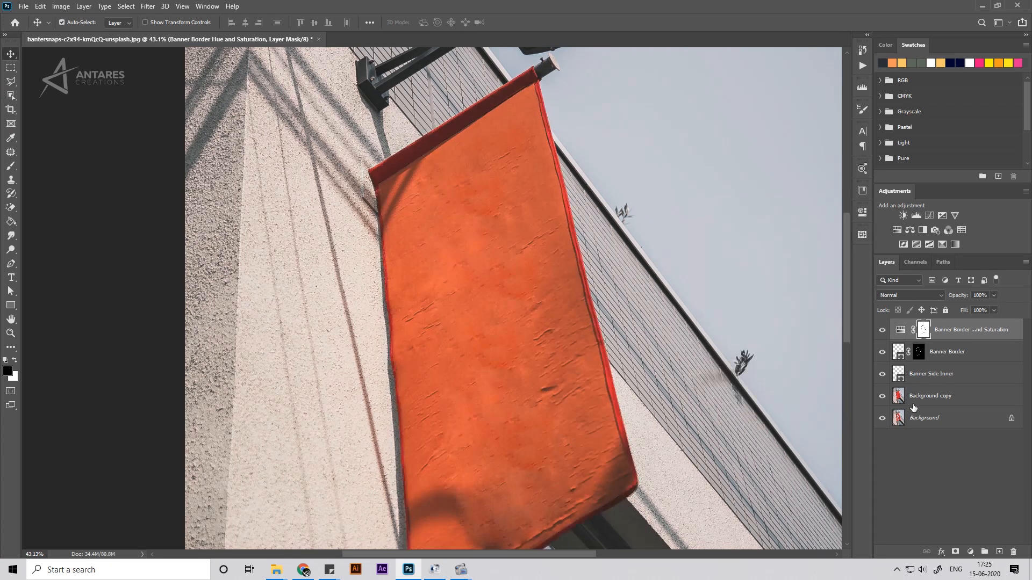
Step: Shift the adjustment's hue to green and hide the Banner Border layer
double_click(900, 330)
drag(779, 285, 813, 282)
click(882, 352)
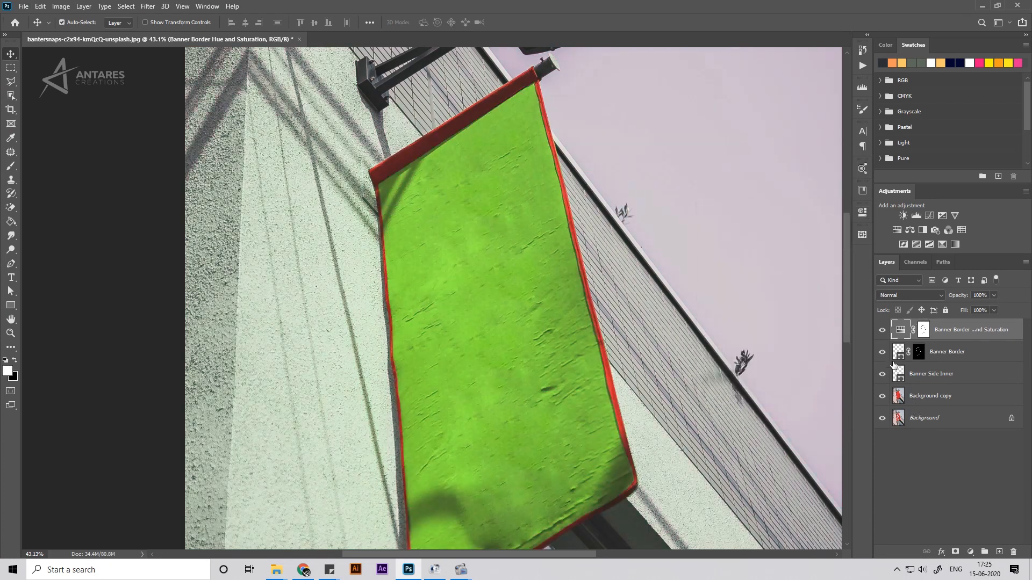
Step: Invert the adjustment's layer mask to limit the colour change to the banner border, and check the edges up close
click(924, 332)
key(ctrl+i)
scroll(677, 484, up, 5)
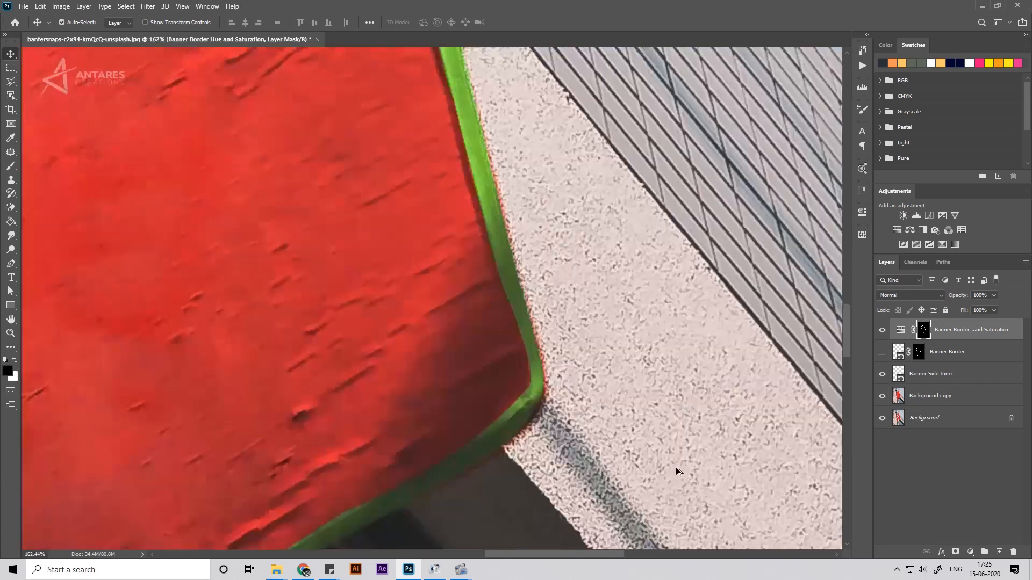
drag(634, 457, 731, 348)
scroll(672, 332, up, 1)
scroll(666, 324, down, 5)
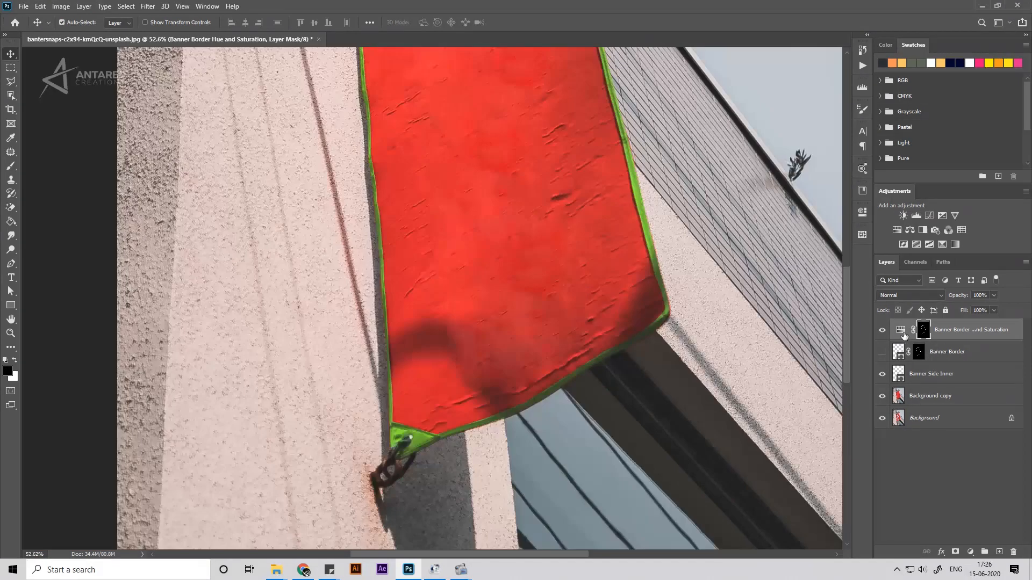
Step: Set the border adjustment's hue to -76 for purple, and inspect the coverage along the top hem
double_click(904, 335)
drag(790, 283, 734, 284)
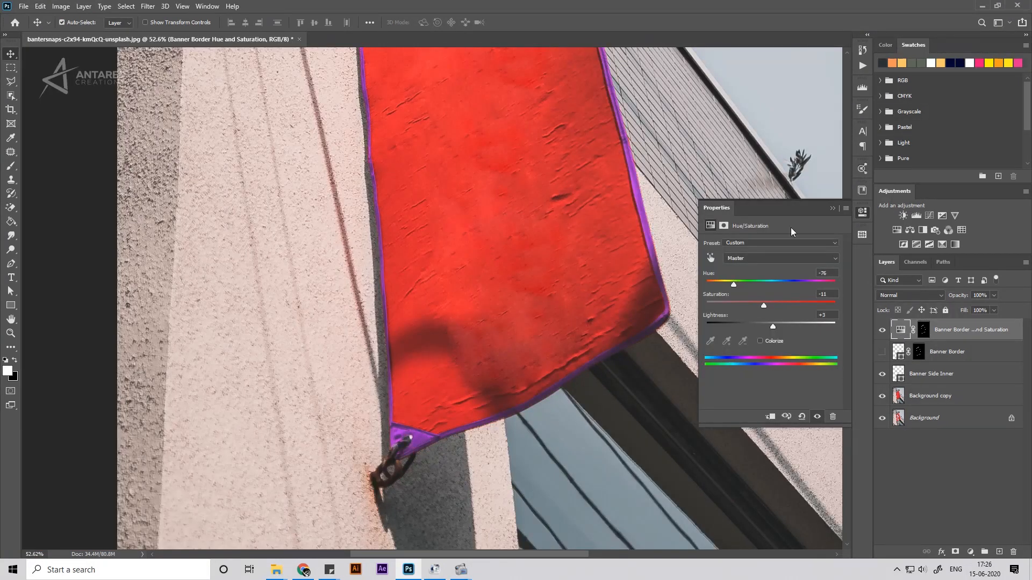
scroll(708, 344, down, 2)
scroll(573, 159, up, 10)
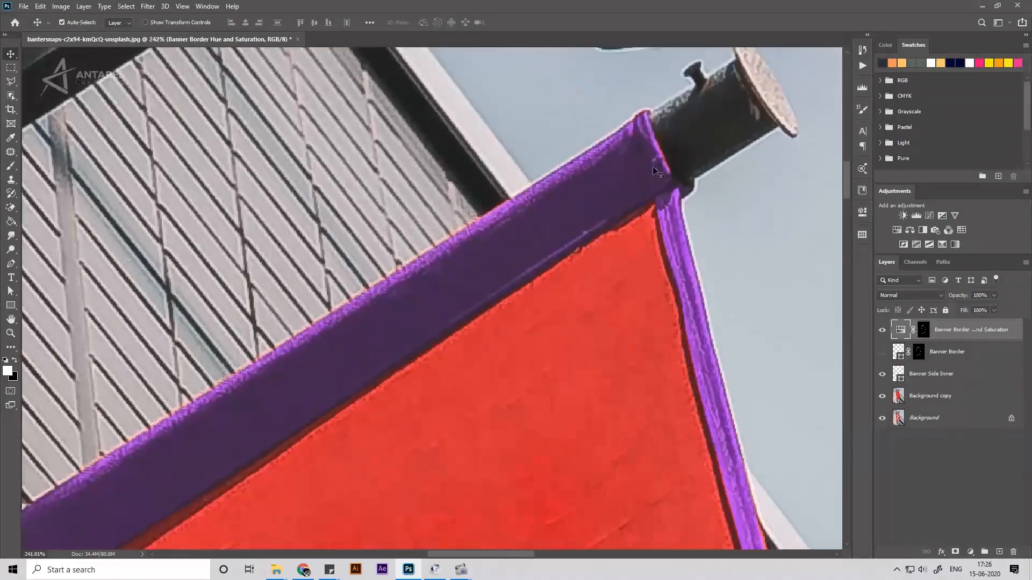
scroll(656, 171, down, 3)
drag(656, 171, 768, 220)
Step: Show the Banner Border layer and examine how its path follows the outer edge of the top hem
click(900, 376)
scroll(543, 328, up, 8)
click(882, 352)
click(941, 352)
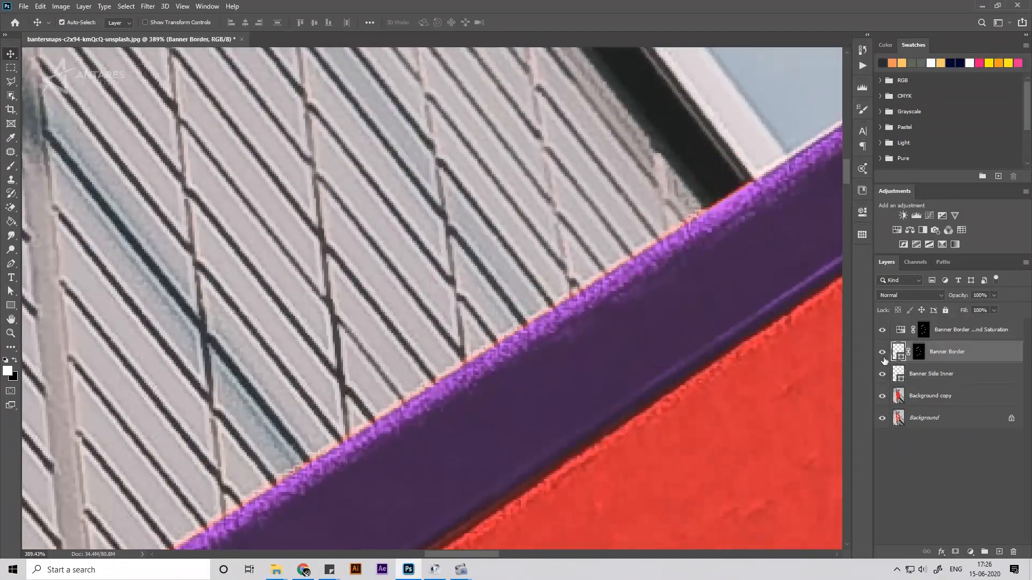
key(a)
click(322, 457)
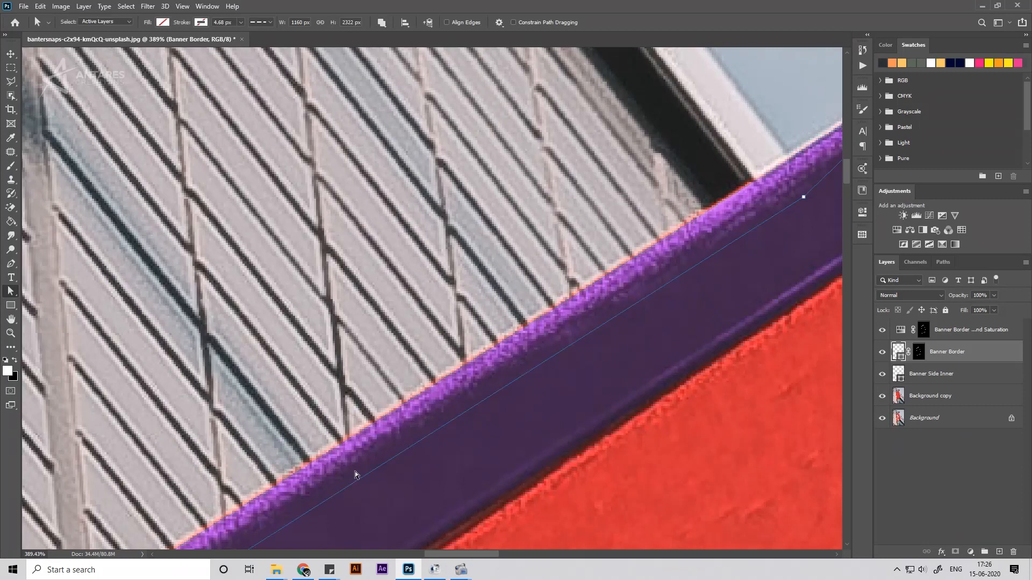
scroll(365, 451, down, 5)
scroll(355, 430, up, 5)
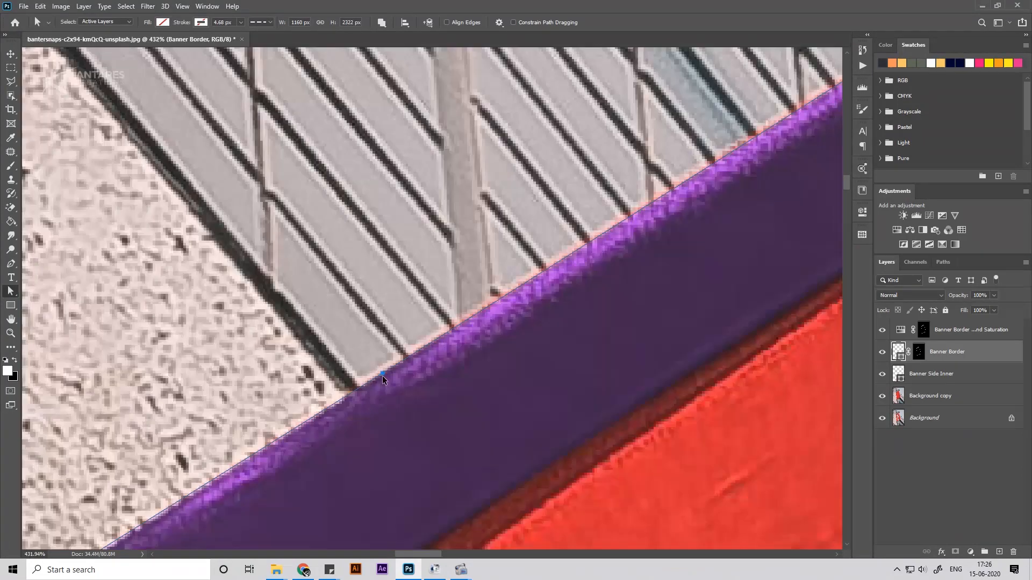
Step: Hide the Banner Border and Banner Side Inner layers and paint white on the Hue/Saturation mask along the top hem's outer edge
scroll(430, 344, down, 7)
drag(882, 353, 882, 374)
click(924, 330)
scroll(404, 368, up, 6)
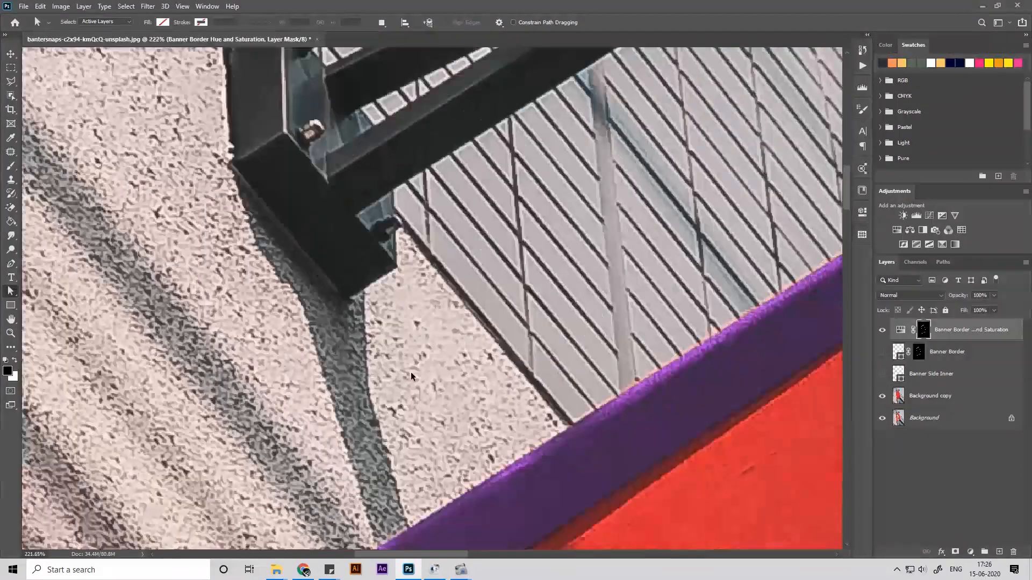
key(b)
right_click(511, 372)
double_click(524, 249)
key(x)
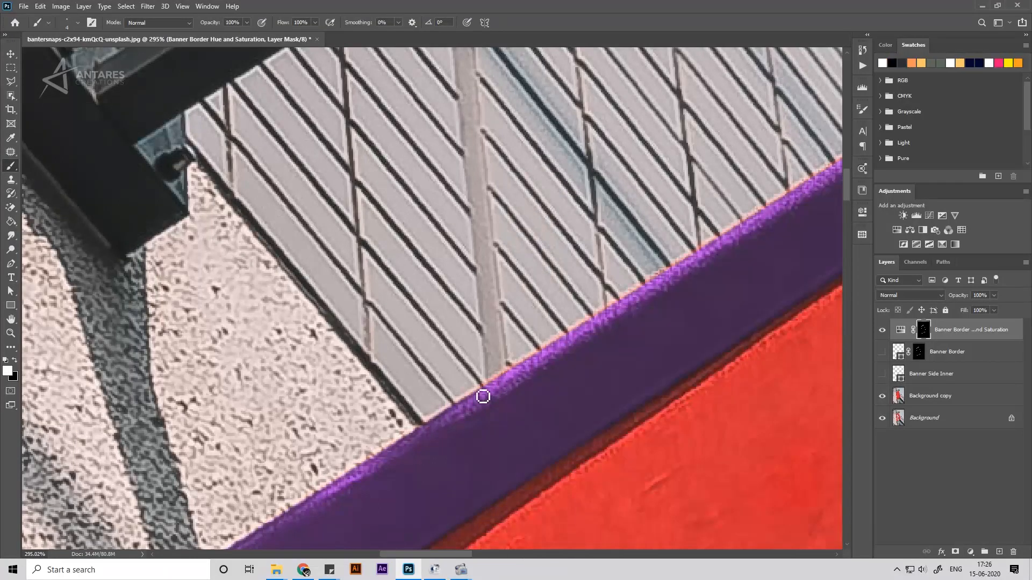
drag(536, 360, 390, 490)
mouse_move(656, 321)
mouse_down()
mouse_move(622, 348)
mouse_move(463, 417)
mouse_up()
drag(667, 292, 490, 340)
scroll(624, 253, up, 3)
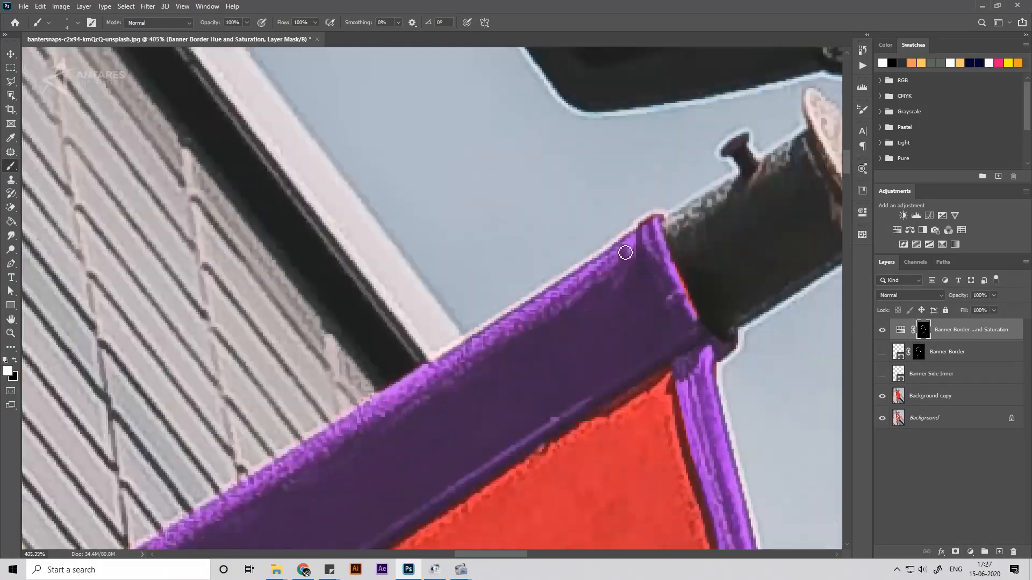
Step: Extend the white mask painting around the top hem's pole end and down the upper right border edge
drag(703, 318, 623, 153)
drag(670, 481, 536, 165)
drag(580, 301, 525, 224)
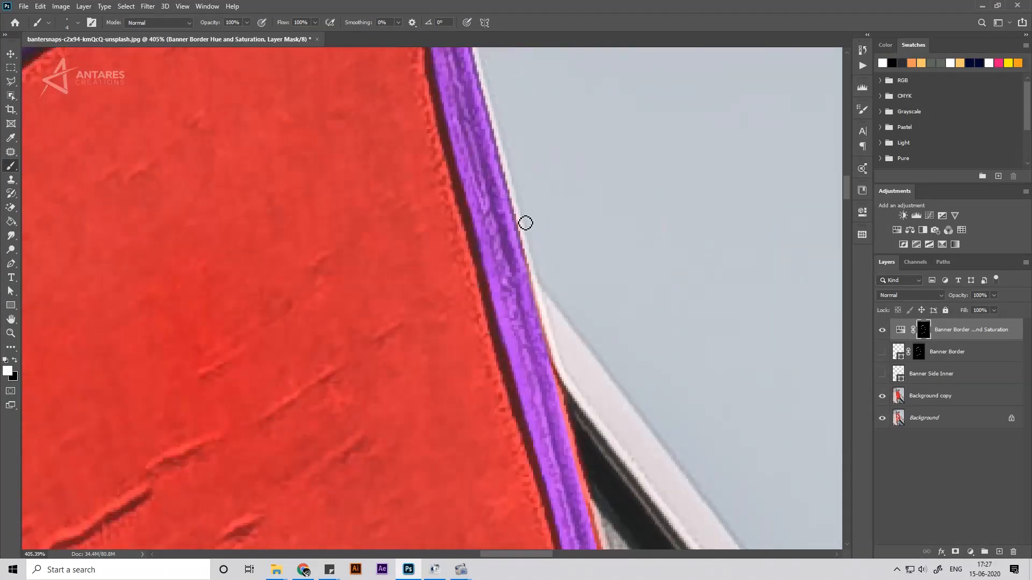
Step: Save the document as Banner Mockup.psd
key(ctrl+s)
click(56, 235)
double_click(156, 143)
double_click(158, 77)
double_click(158, 121)
Step: Trace the chain link overlapping the banner's lower left corner with a Pen tool shape
key(ctrl+shift+n)
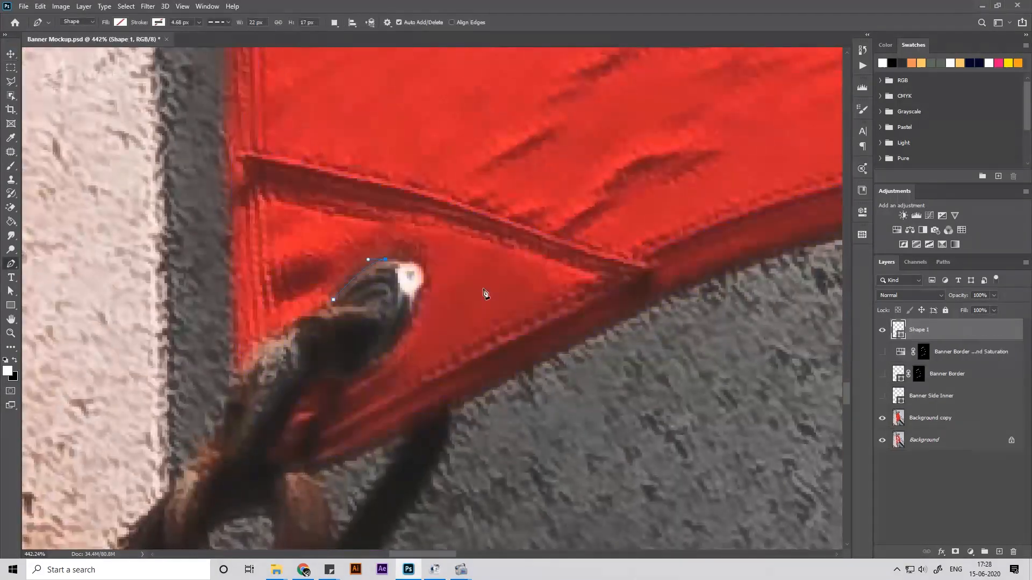
click(322, 377)
click(277, 436)
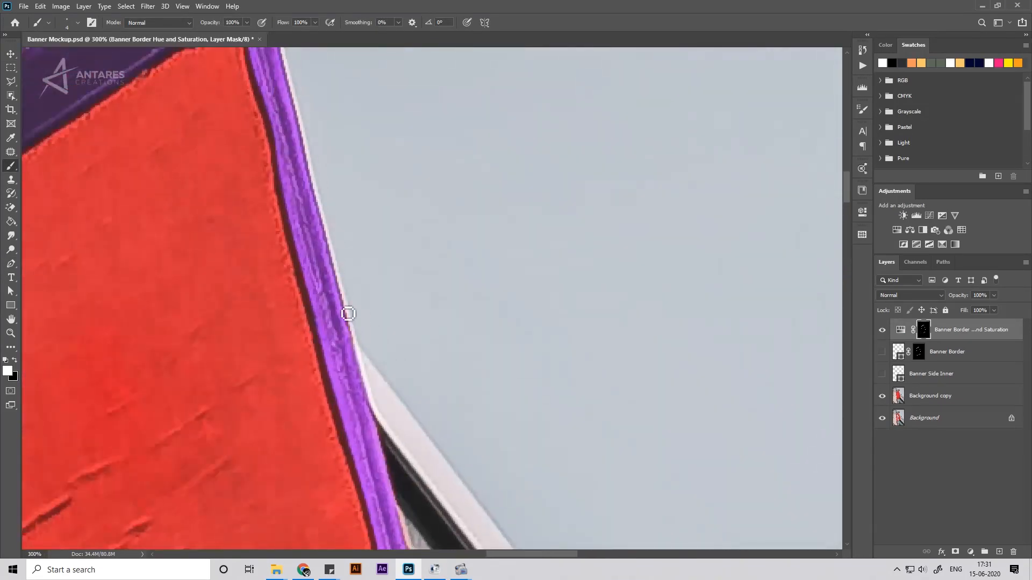
Step: Paint white on the adjustment's mask down the outer edge of the banner's right border to cover the leftover red fringe
scroll(330, 311, down, 2)
scroll(334, 226, down, 5)
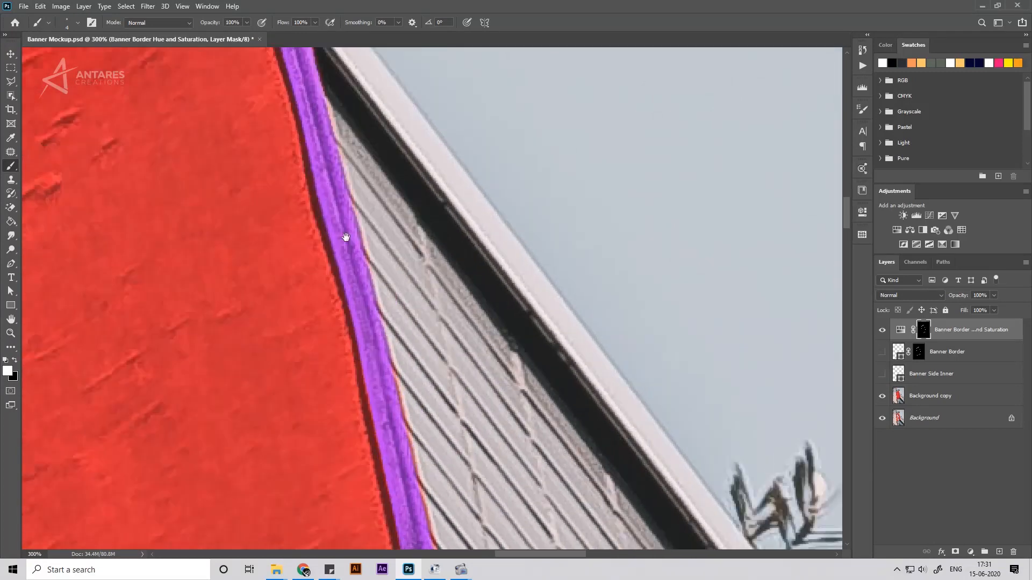
scroll(366, 279, down, 5)
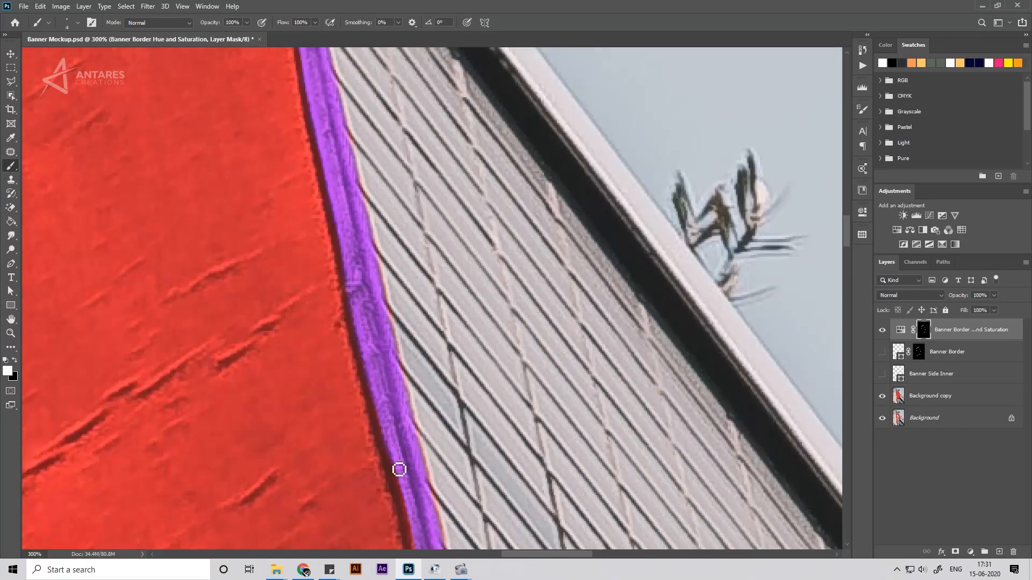
scroll(379, 266, down, 5)
scroll(340, 249, down, 5)
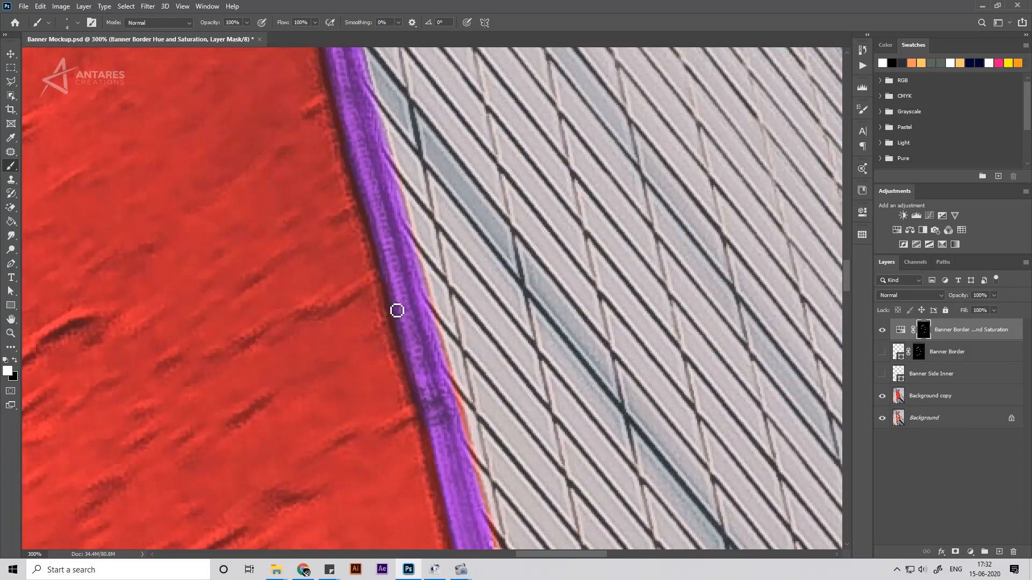
drag(443, 461, 454, 385)
drag(407, 134, 431, 288)
drag(459, 403, 406, 97)
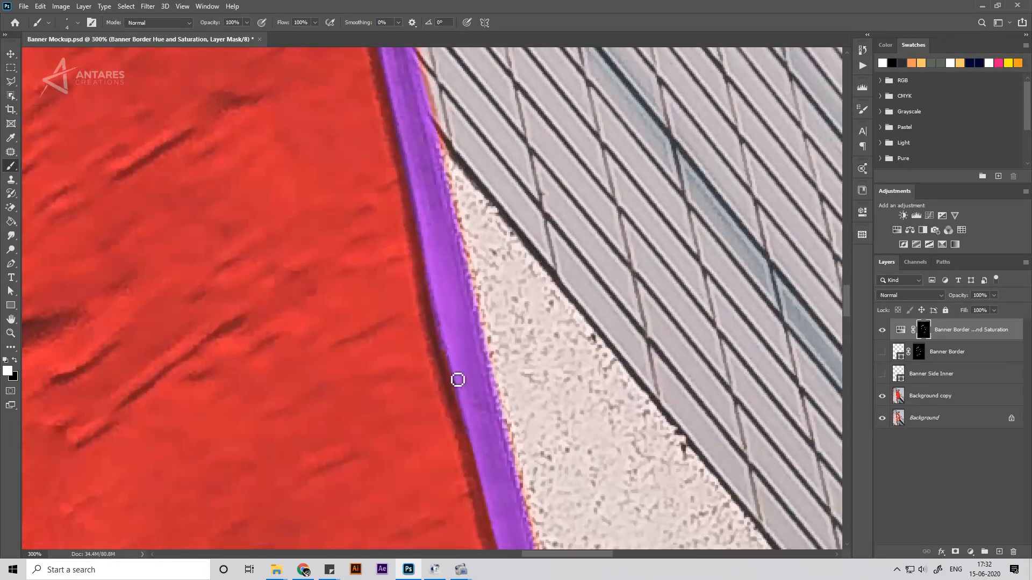
drag(456, 380, 441, 255)
drag(473, 473, 414, 205)
drag(541, 527, 497, 305)
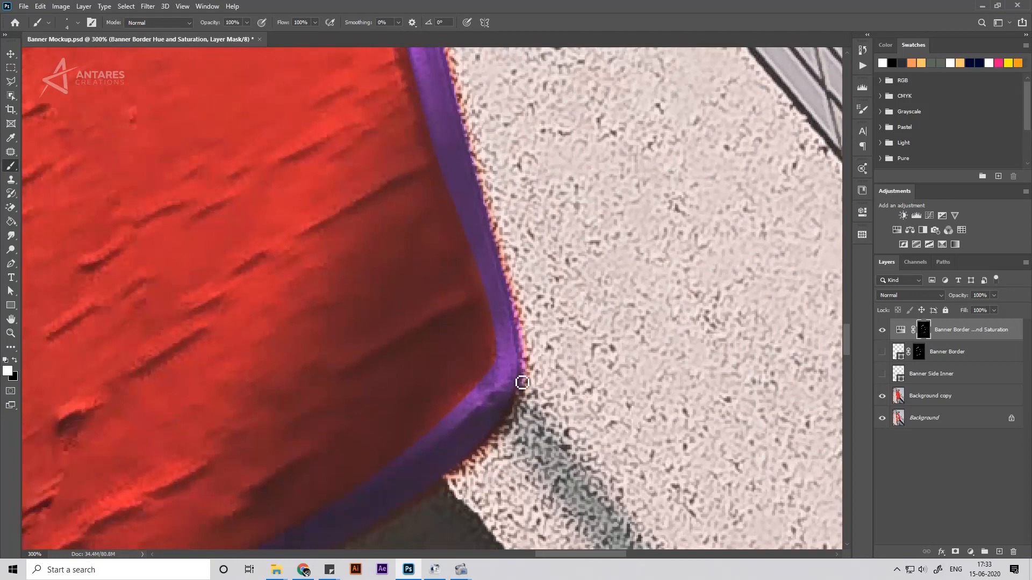
Step: Touch up the adjustment's mask around the banner's lower right corner and along the bottom border
drag(505, 265, 545, 527)
drag(434, 68, 483, 438)
mouse_move(417, 124)
mouse_down()
mouse_move(449, 347)
mouse_move(396, 247)
mouse_move(424, 387)
mouse_move(404, 214)
mouse_move(419, 269)
mouse_move(344, 344)
mouse_move(172, 299)
mouse_move(597, 103)
mouse_up()
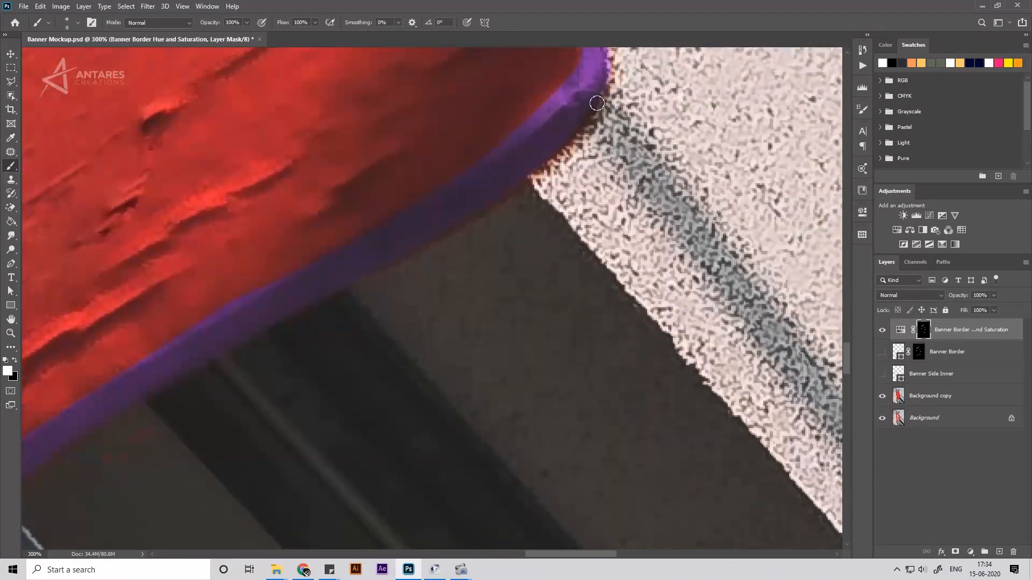
mouse_move(344, 284)
mouse_down()
mouse_move(330, 316)
mouse_move(546, 183)
mouse_move(367, 288)
mouse_move(535, 260)
mouse_move(830, 169)
mouse_up()
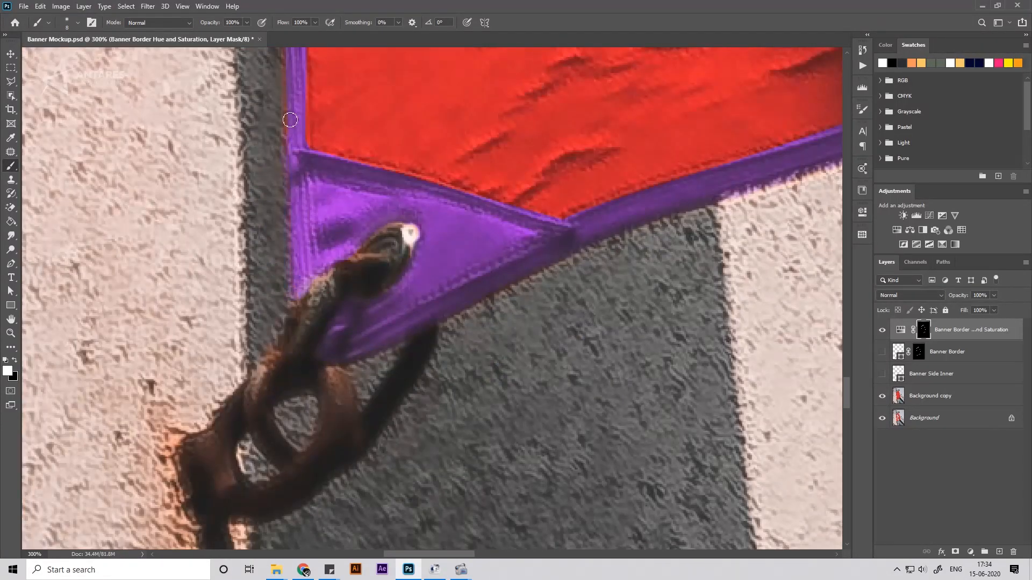
Step: Paint white on the adjustment's mask up the banner's left border to the top hem's left end
mouse_move(290, 119)
mouse_down()
mouse_move(315, 347)
mouse_move(352, 451)
mouse_up()
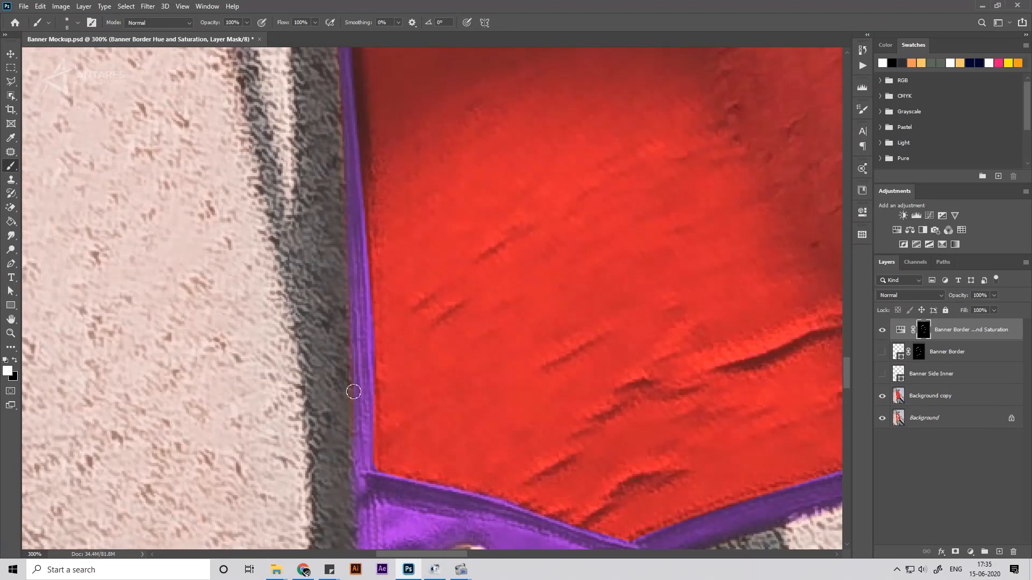
scroll(353, 392, up, 10)
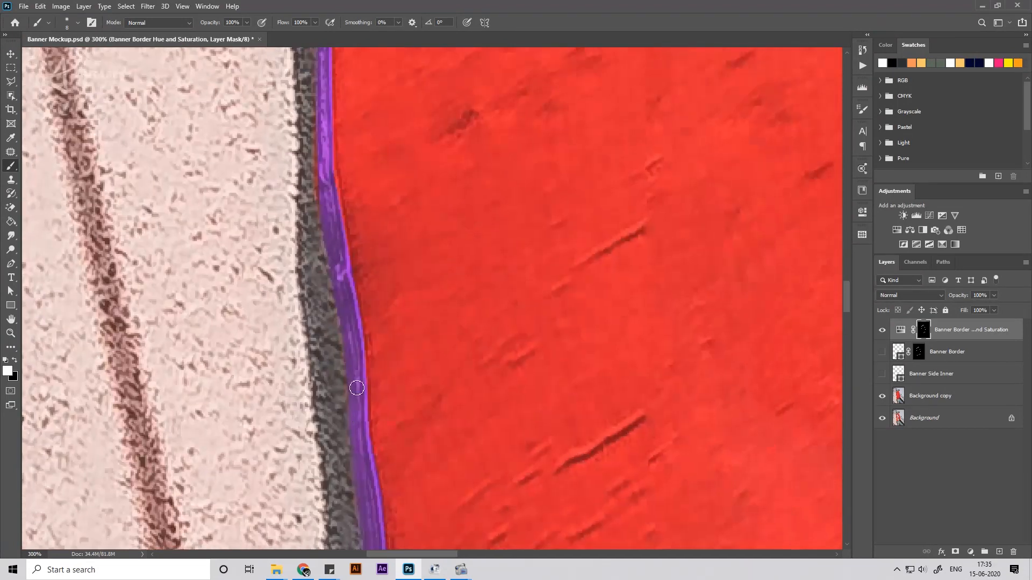
scroll(357, 388, up, 10)
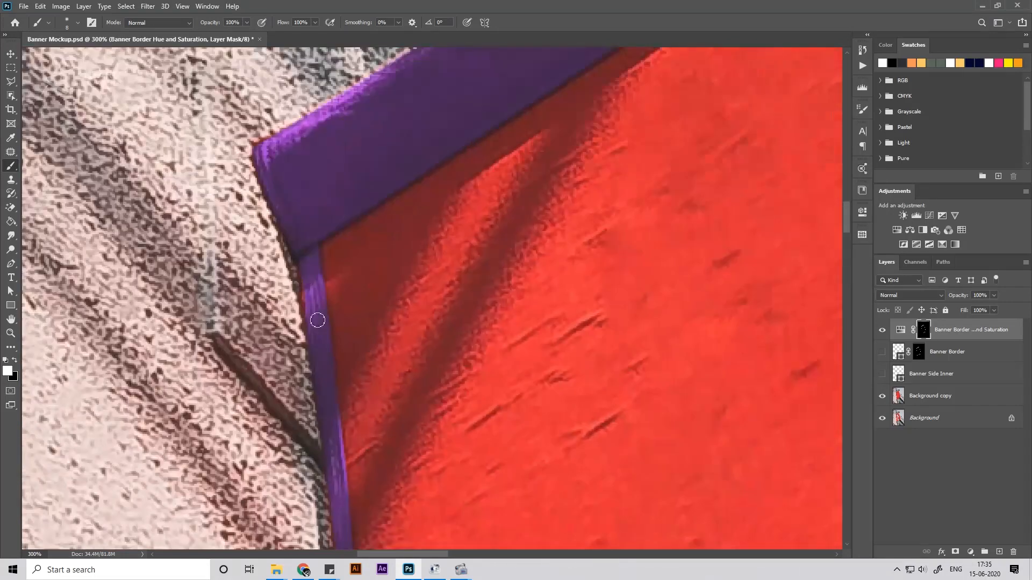
drag(613, 91, 468, 200)
Step: Change the border adjustment's hue to green
key(ctrl+0)
double_click(901, 330)
click(760, 342)
drag(707, 285, 740, 286)
click(833, 208)
click(999, 552)
key(ctrl+plus)
key(ctrl+plus)
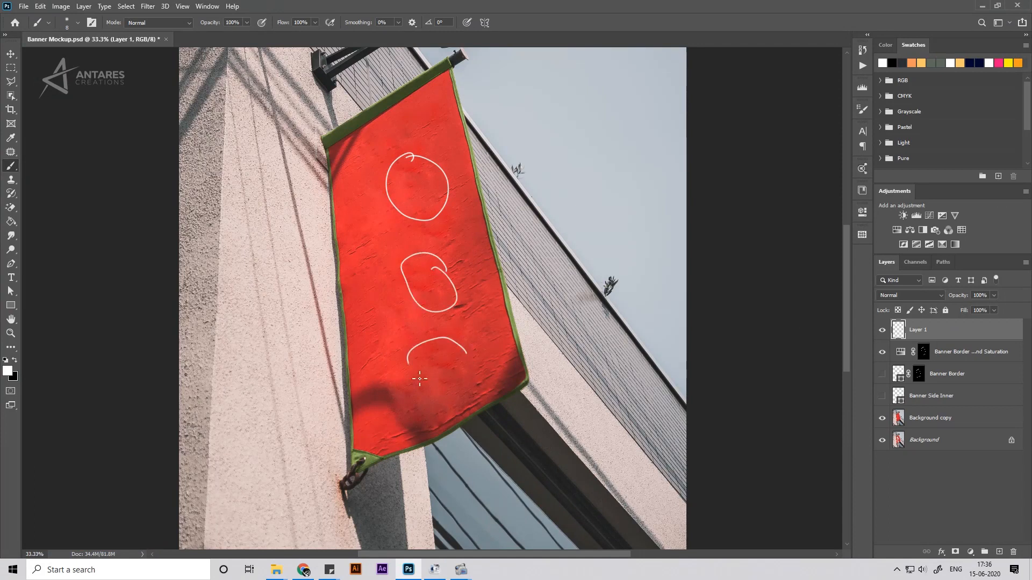
mouse_move(420, 379)
mouse_down()
mouse_move(449, 351)
mouse_move(468, 375)
mouse_up()
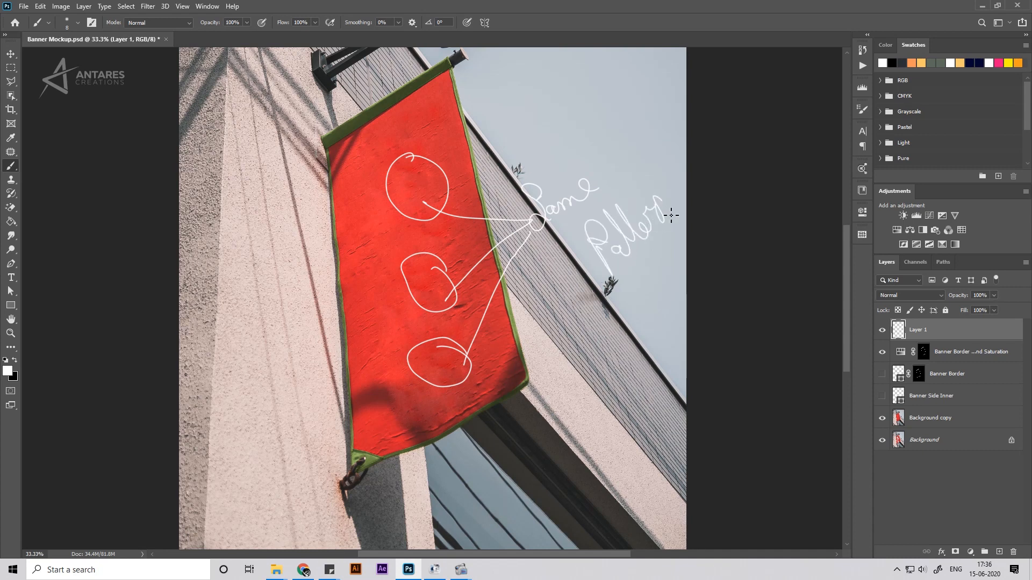
key(Delete)
Step: Retouch the repeated fabric pattern in the middle of the banner on Background copy with the Clone Stamp
click(907, 400)
key(j)
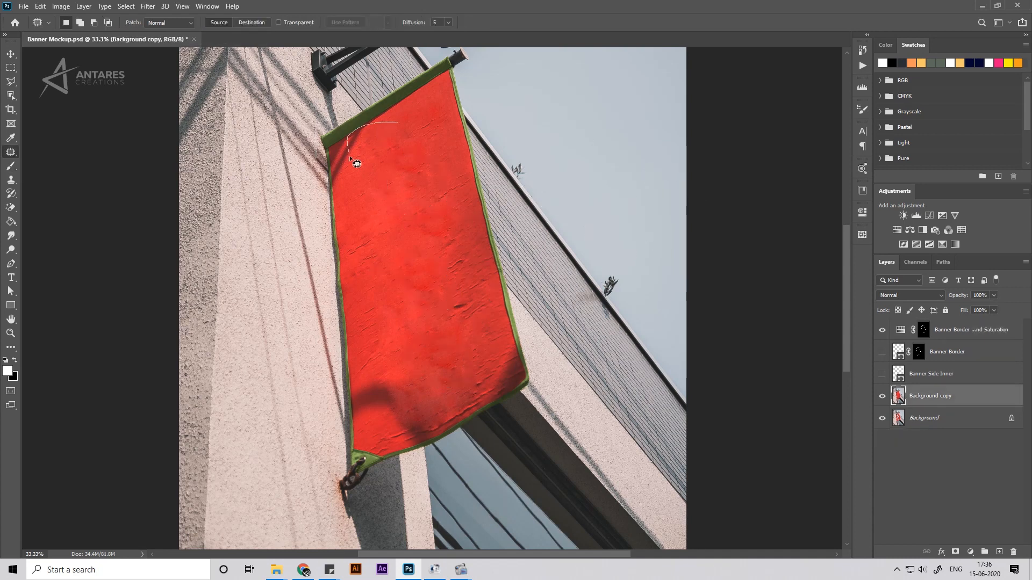
key(s)
click(426, 259)
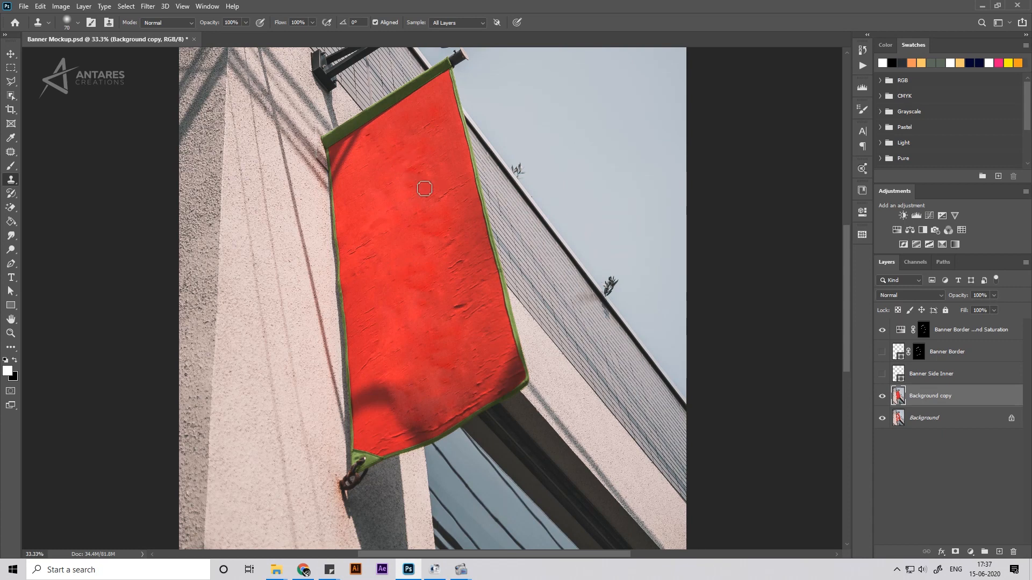
mouse_move(425, 189)
mouse_down()
mouse_move(436, 291)
mouse_move(470, 229)
mouse_move(443, 266)
mouse_up()
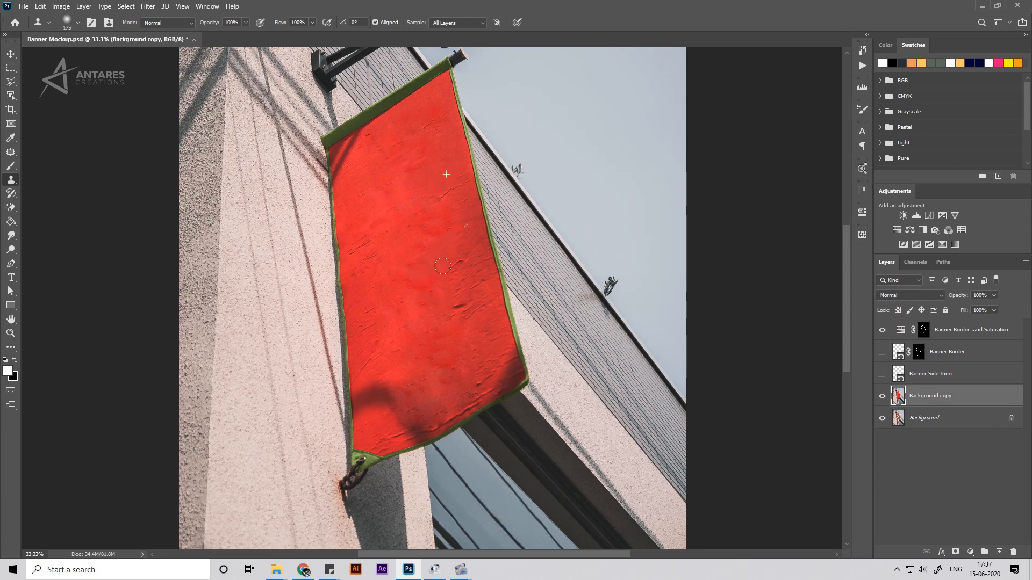
alt+right_click(393, 314)
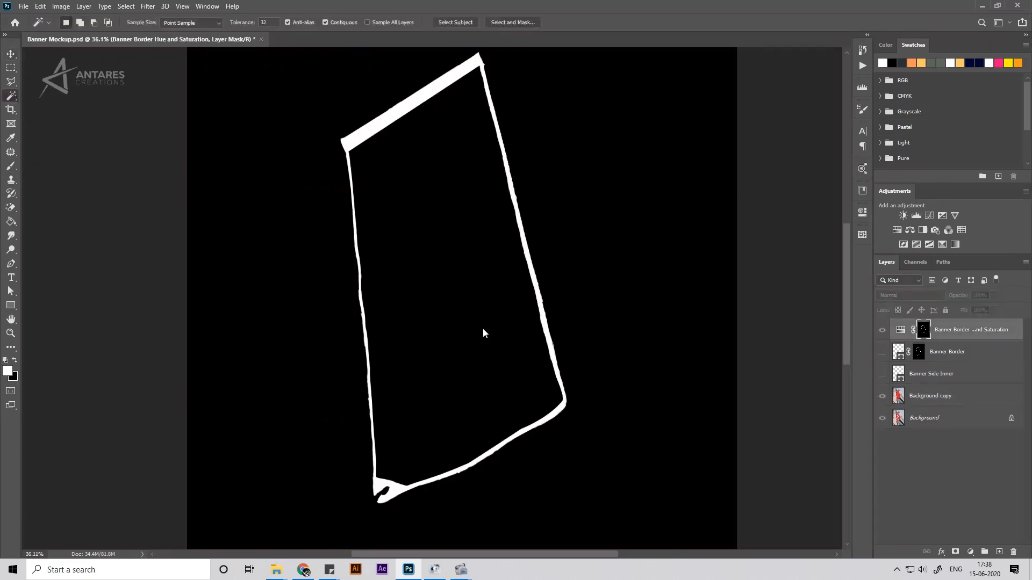
Step: Create a layer named Image Outer Space, fill the selected inner banner area with white, and deselect
key(ctrl+shift+n)
text(Image Outer Space)
key(Return)
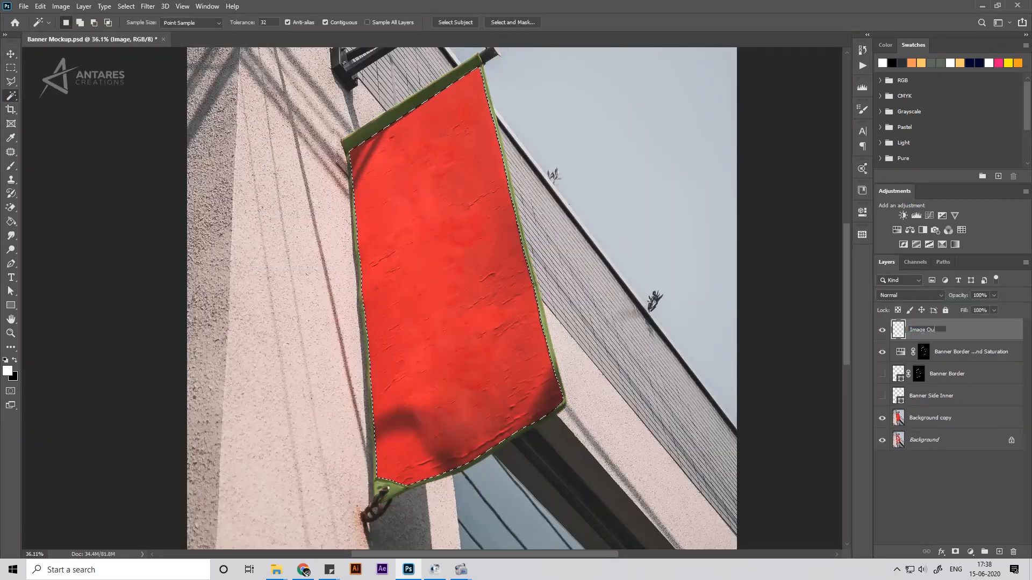
key(alt+BackSpace)
key(ctrl+d)
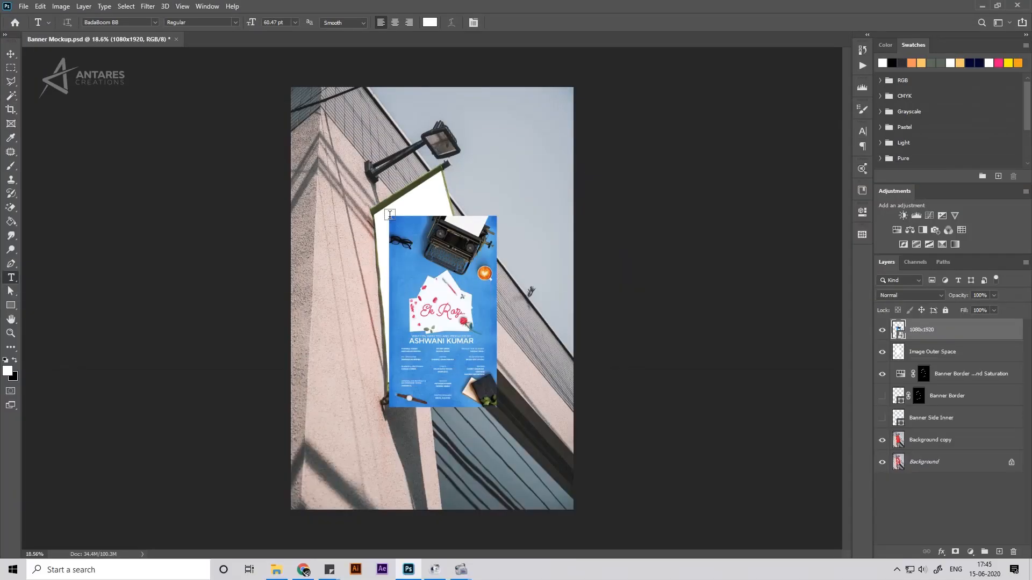
Step: Place the 1080x1920 poster image and distort its two top corners onto the banner's upper inner corners
key(Return)
scroll(405, 220, up, 5)
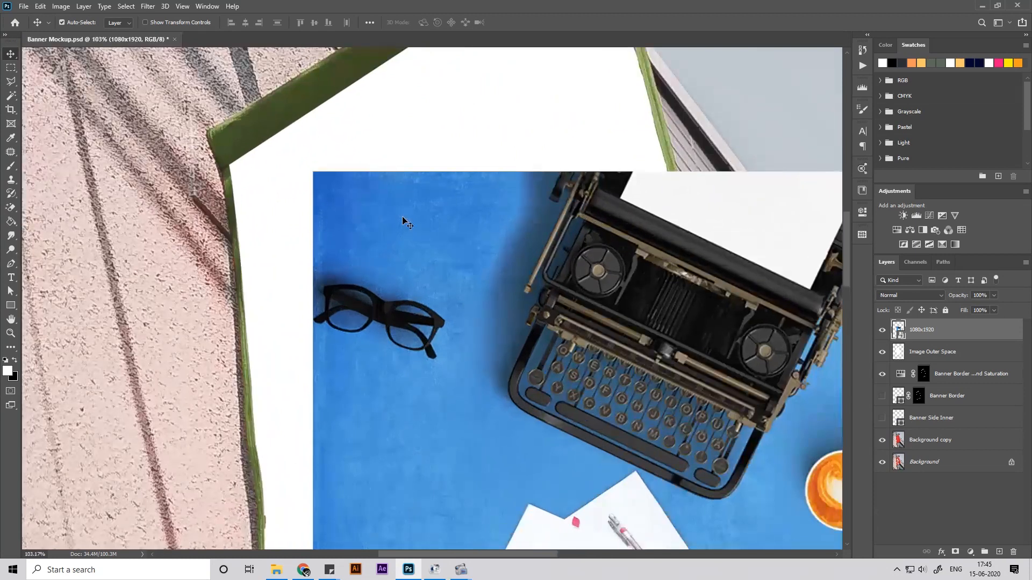
key(ctrl+t)
drag(314, 172, 229, 164)
drag(630, 197, 352, 371)
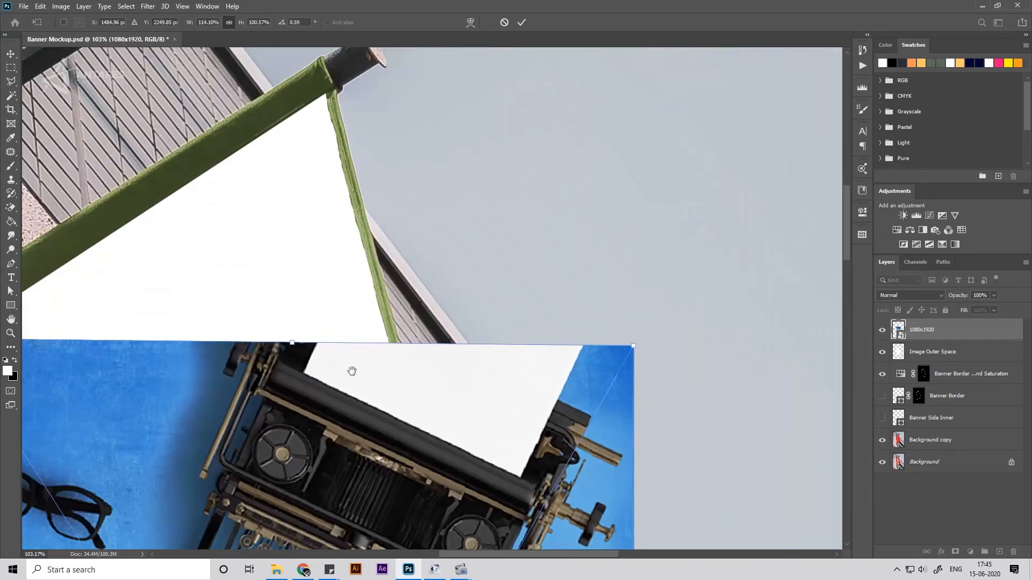
drag(635, 350, 326, 96)
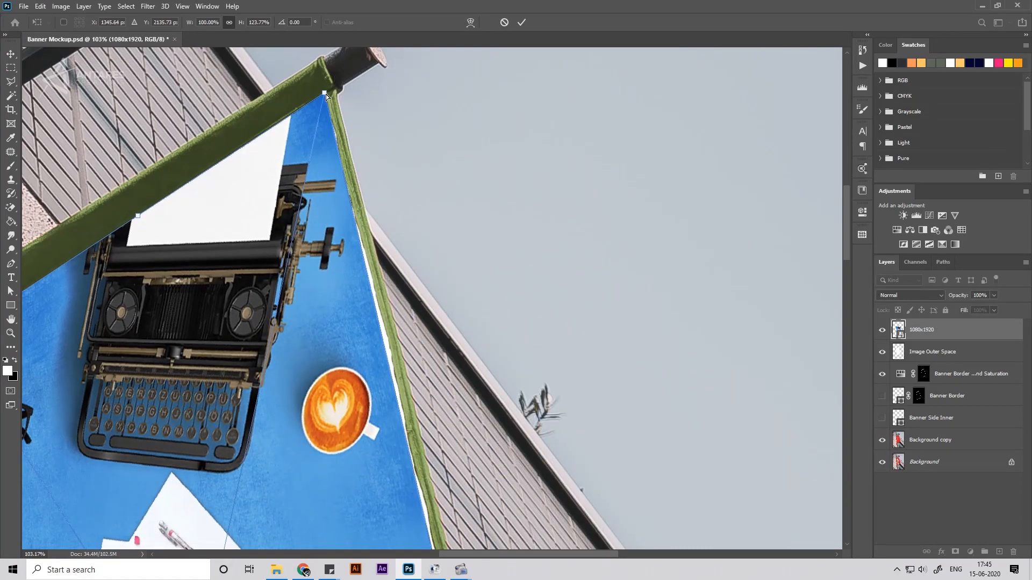
Step: Distort the poster's two bottom corners onto the banner's lower right corner and the chain corner
drag(375, 356, 473, 140)
drag(490, 515, 493, 10)
drag(546, 330, 514, 123)
drag(682, 395, 595, 43)
drag(568, 115, 494, 345)
drag(519, 276, 535, 254)
drag(346, 381, 744, 166)
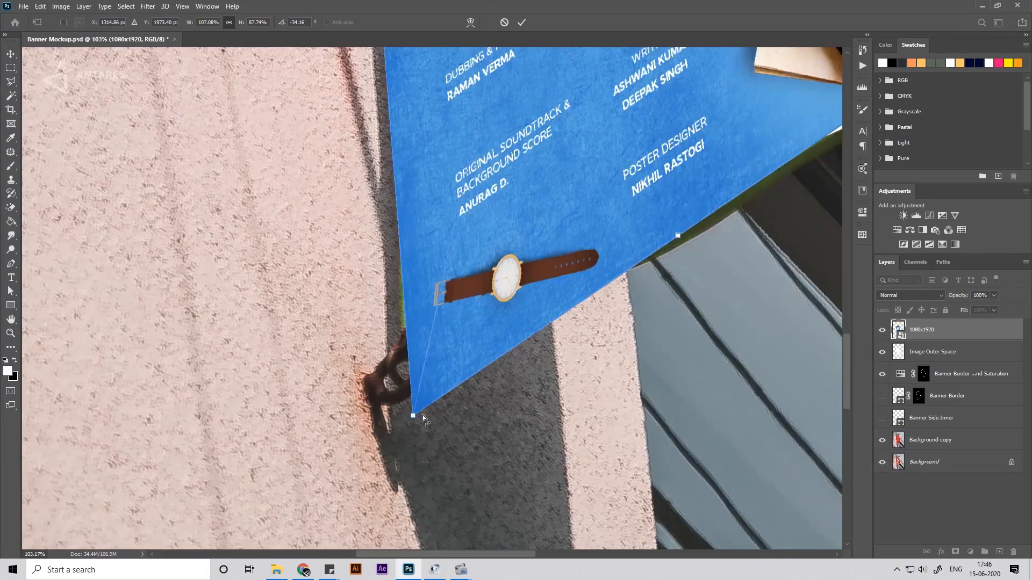
drag(413, 415, 413, 346)
drag(635, 199, 468, 350)
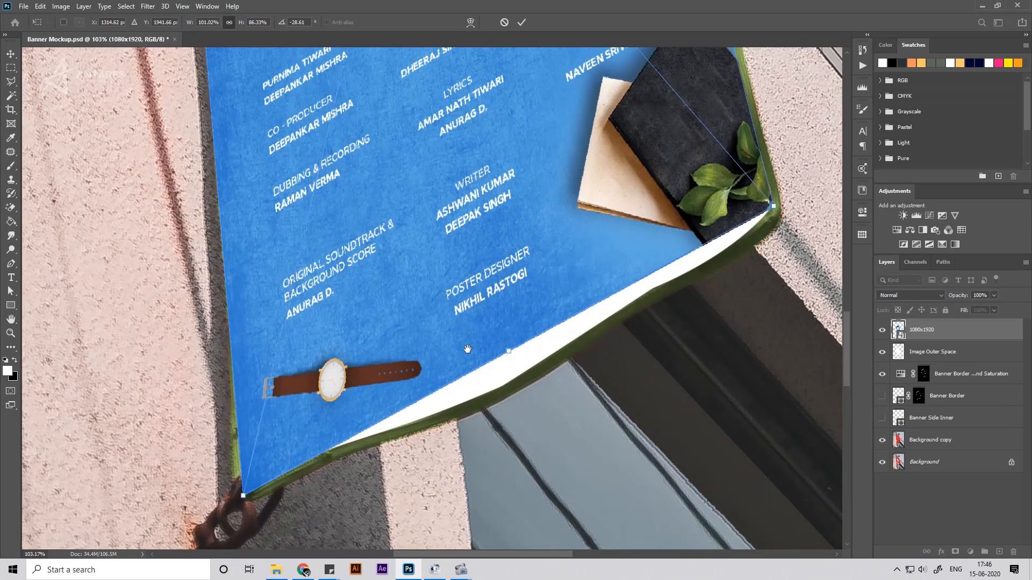
Step: Warp the poster's bottom edge toward the banner's lower edge, adding a vertical warp split near its middle
right_click(498, 361)
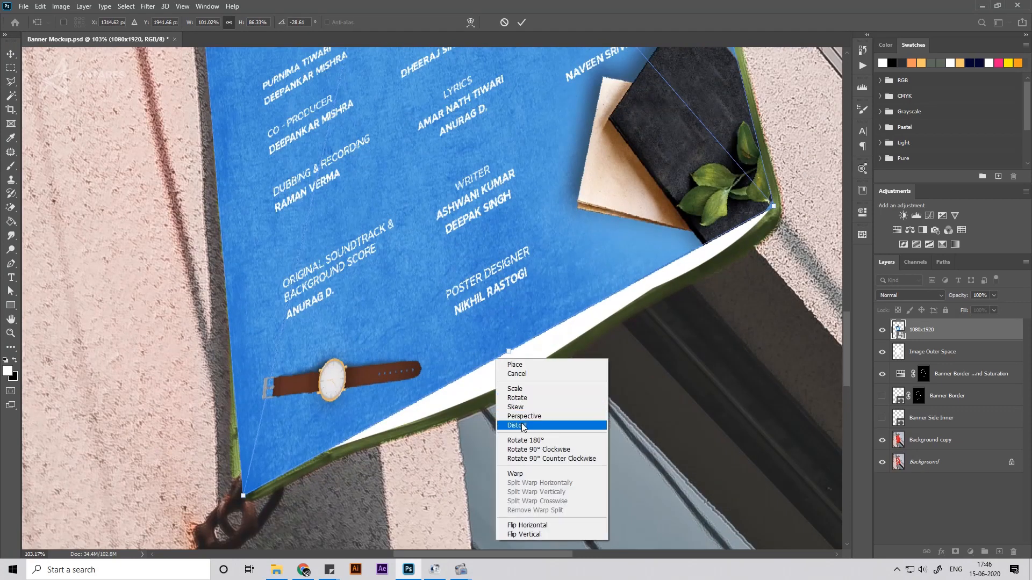
click(527, 473)
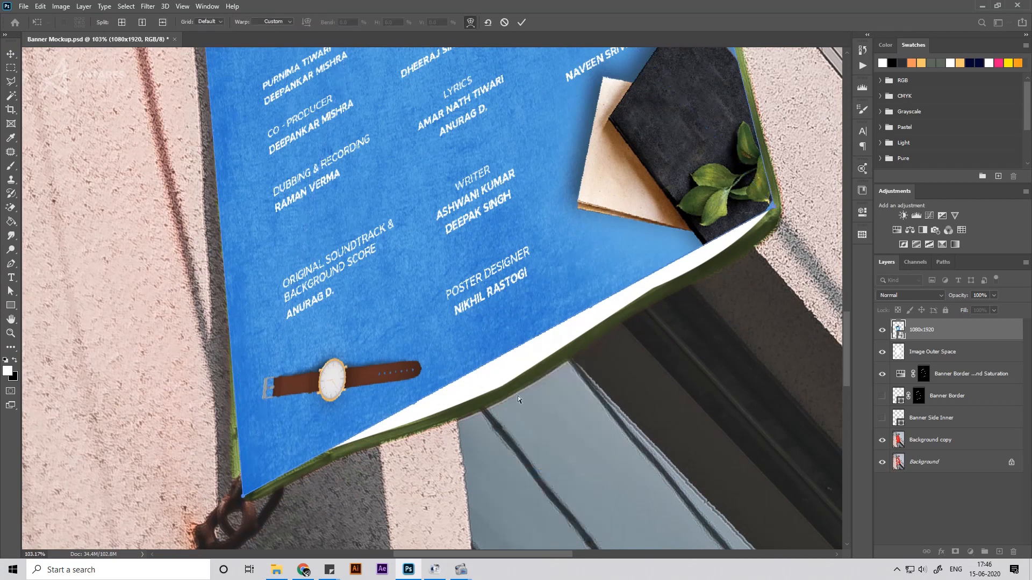
right_click(517, 344)
click(501, 343)
drag(591, 310, 603, 337)
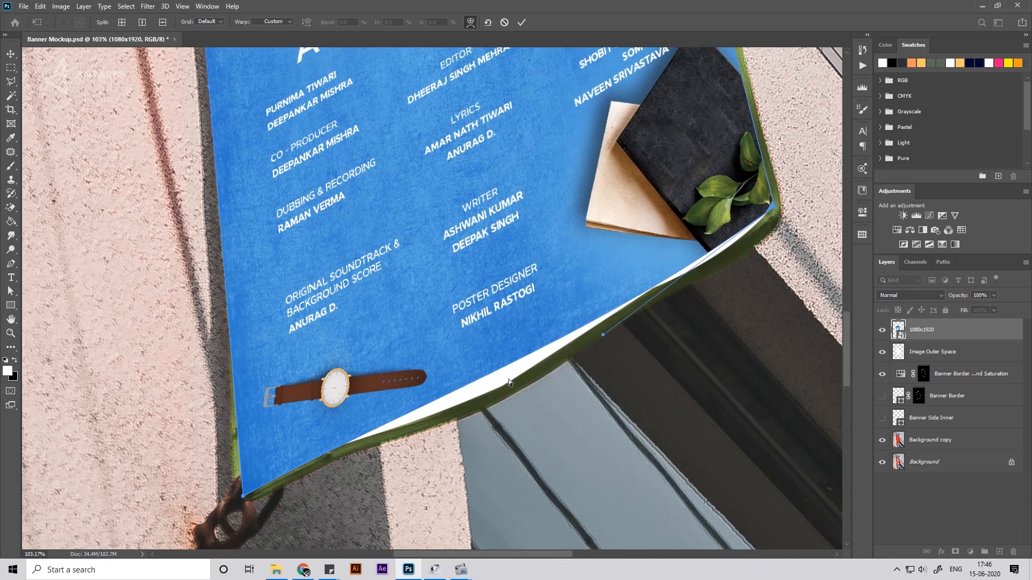
alt+click(497, 370)
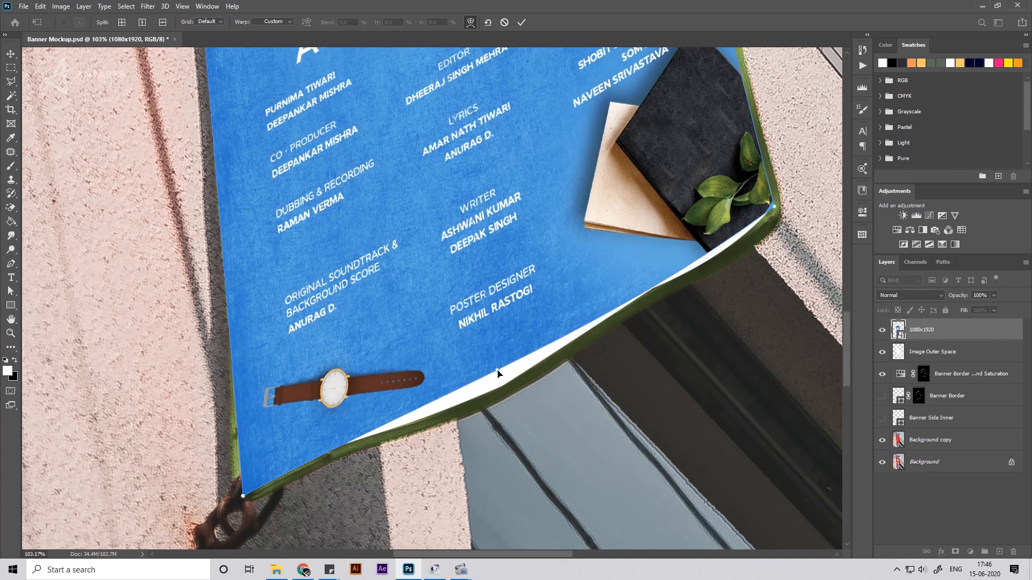
drag(498, 371, 504, 376)
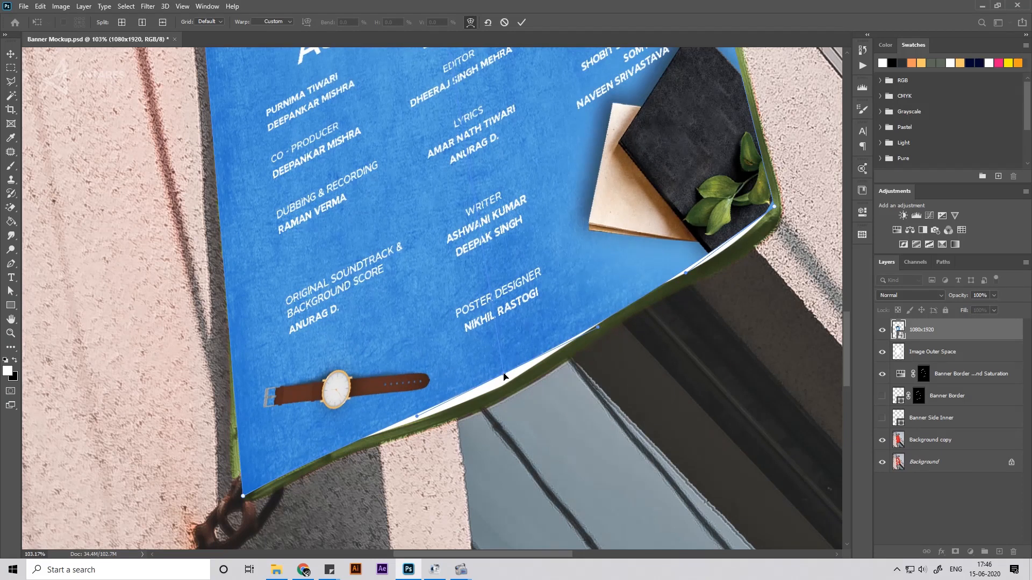
Step: Add two more vertical warp splits and fit the poster's bottom edge to the banner border from the middle toward the chain corner
alt+click(616, 311)
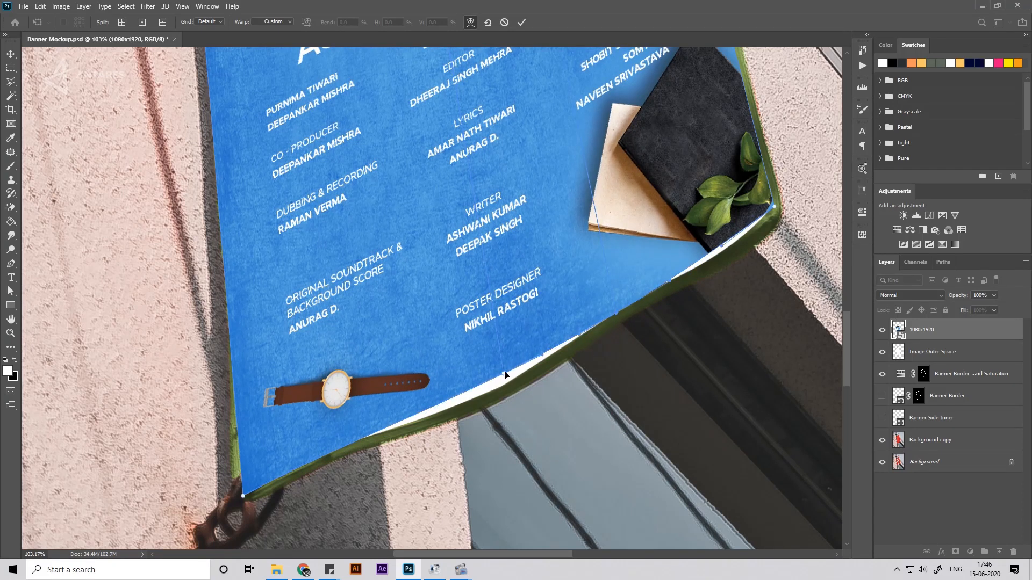
alt+click(357, 439)
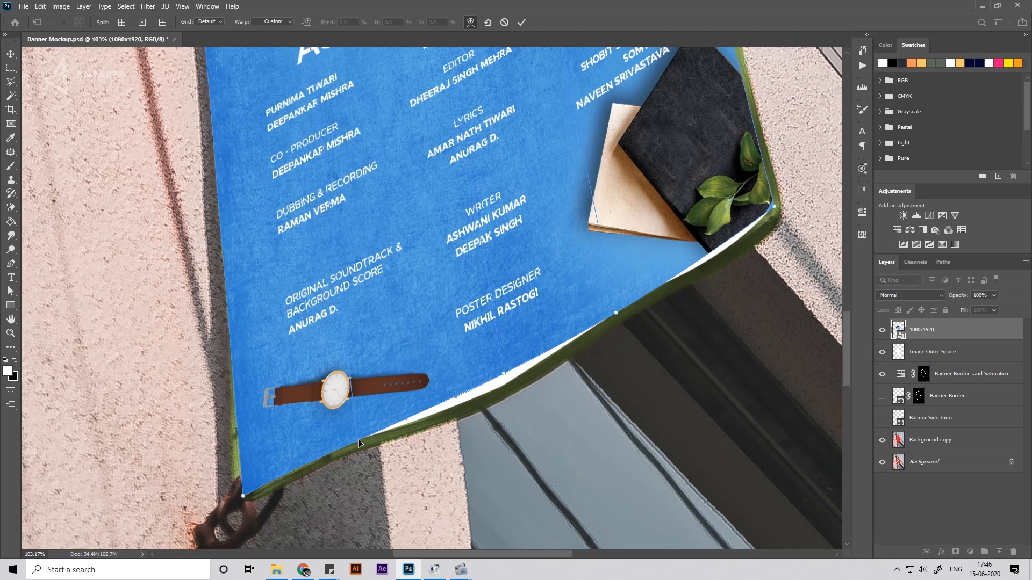
drag(357, 444, 349, 440)
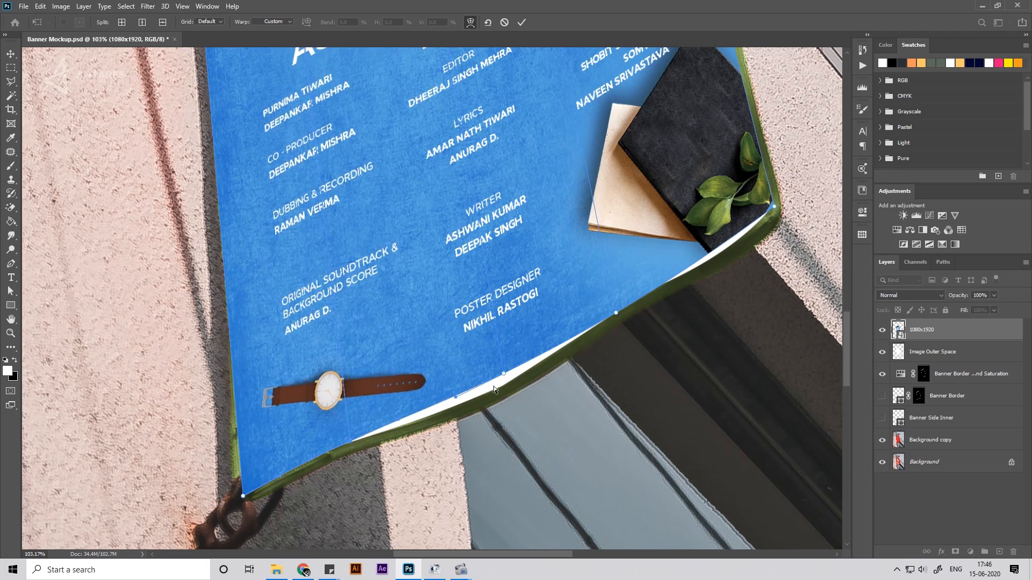
drag(505, 374, 506, 382)
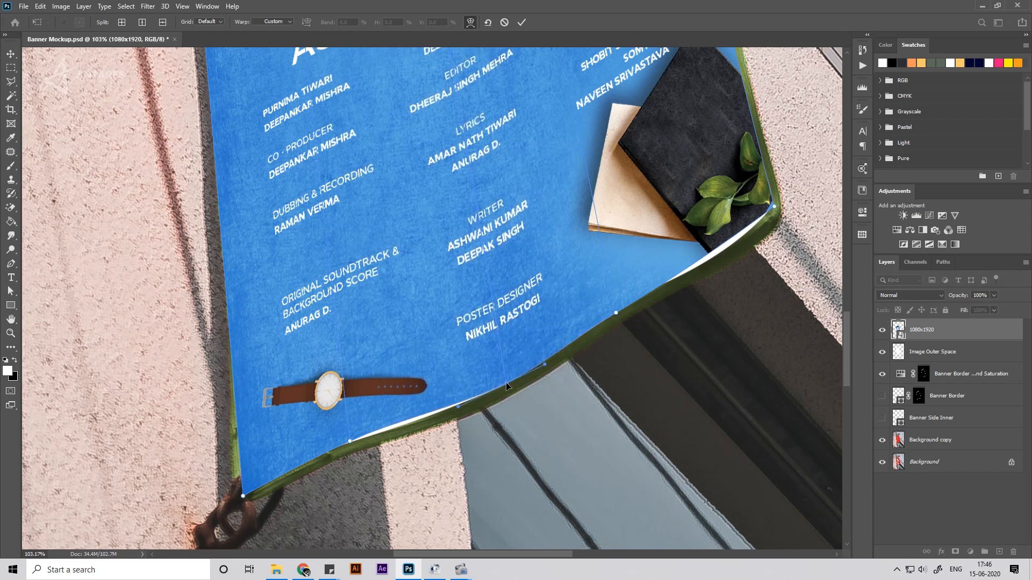
click(419, 421)
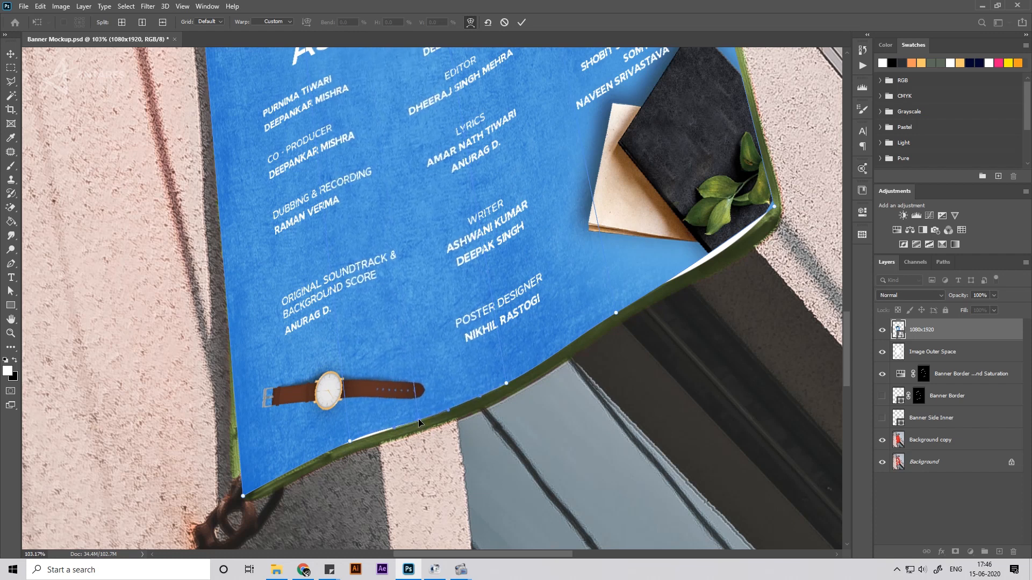
scroll(375, 434, up, 5)
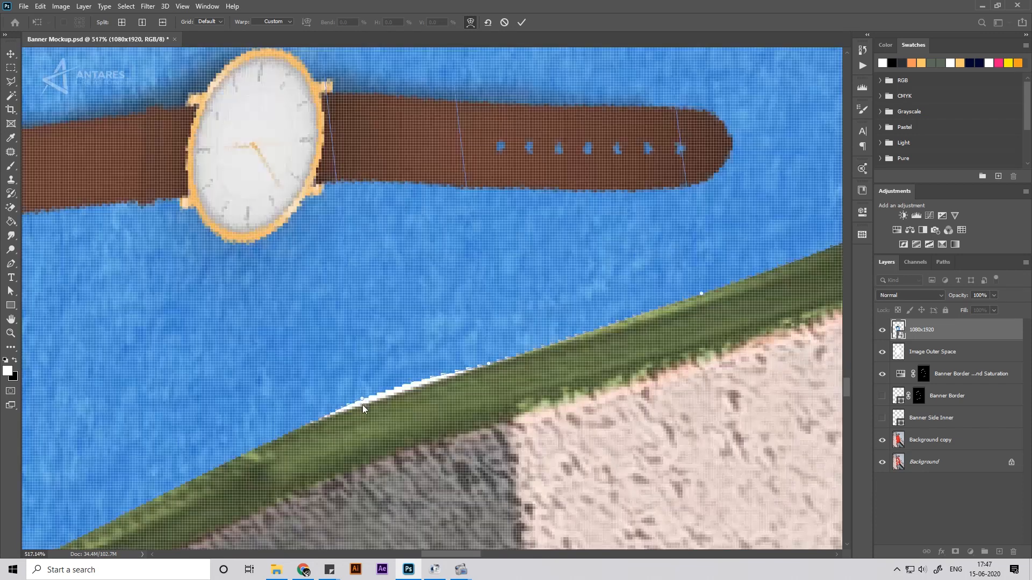
scroll(454, 378, down, 4)
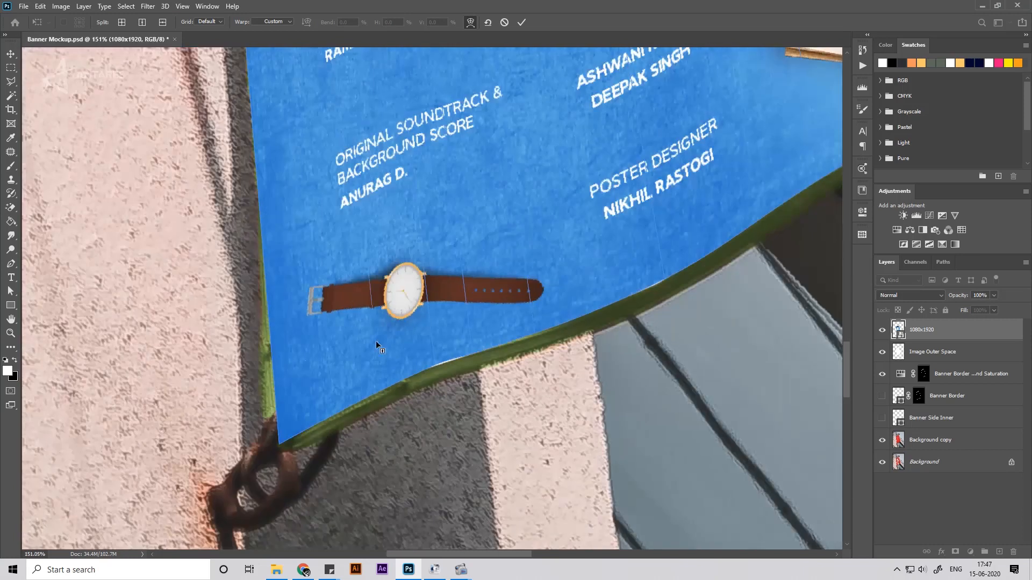
Step: Add a warp split at the black notebook and pull the poster's bottom edge onto the banner's lower right curve
drag(683, 280, 440, 366)
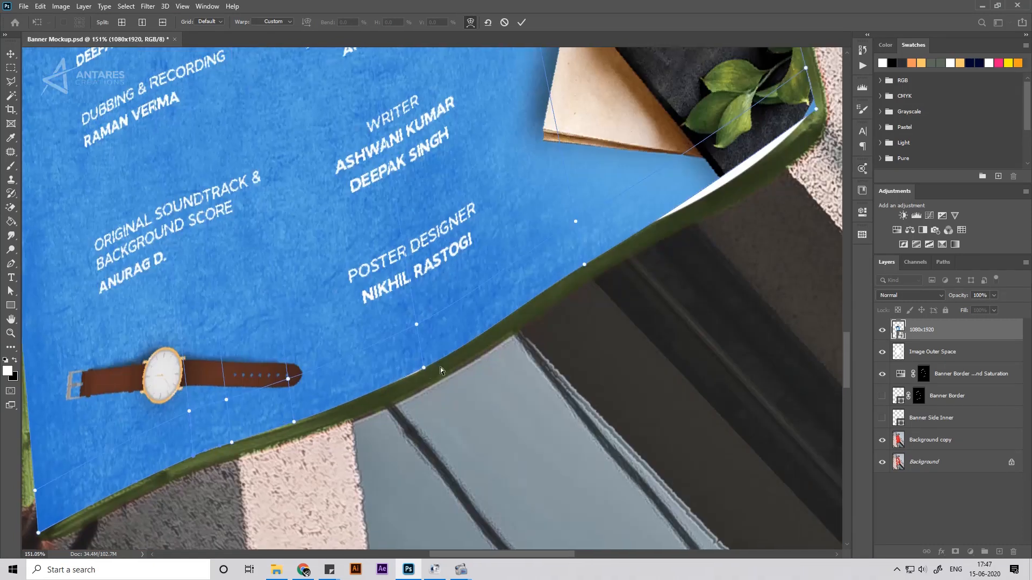
click(423, 366)
drag(614, 223, 375, 415)
alt+click(486, 362)
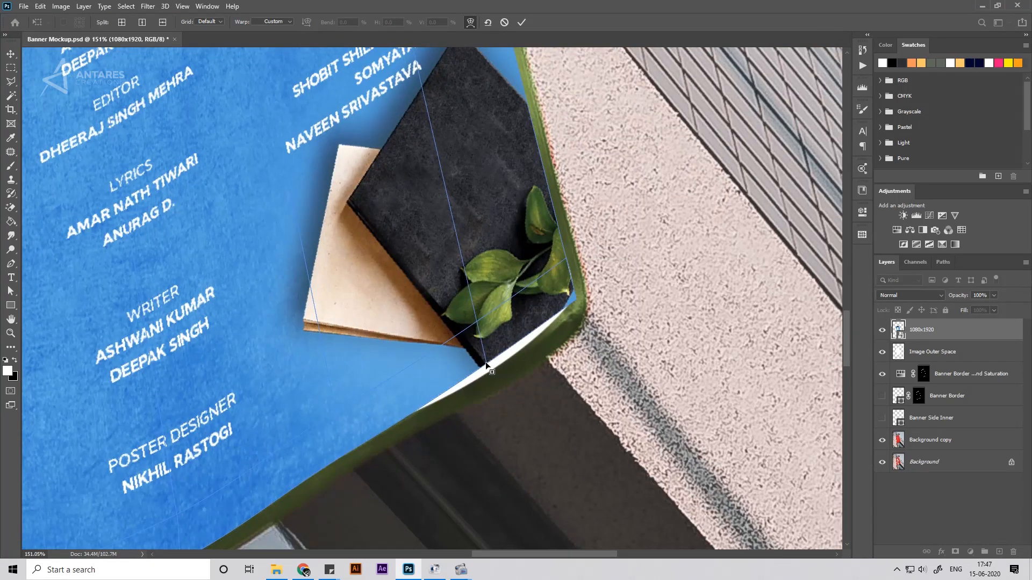
drag(486, 363, 493, 368)
drag(547, 322, 557, 331)
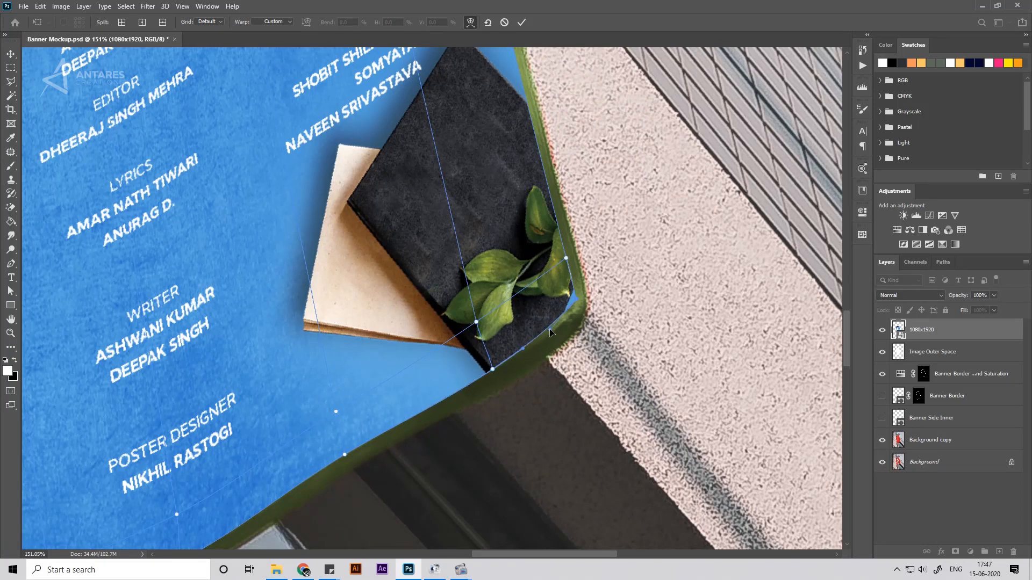
scroll(563, 333, down, 4)
Step: Lower the poster layer's opacity to 72% and apply the warp
drag(478, 237, 517, 378)
drag(515, 252, 541, 431)
drag(960, 297, 945, 297)
drag(341, 487, 569, 275)
scroll(569, 274, down, 1)
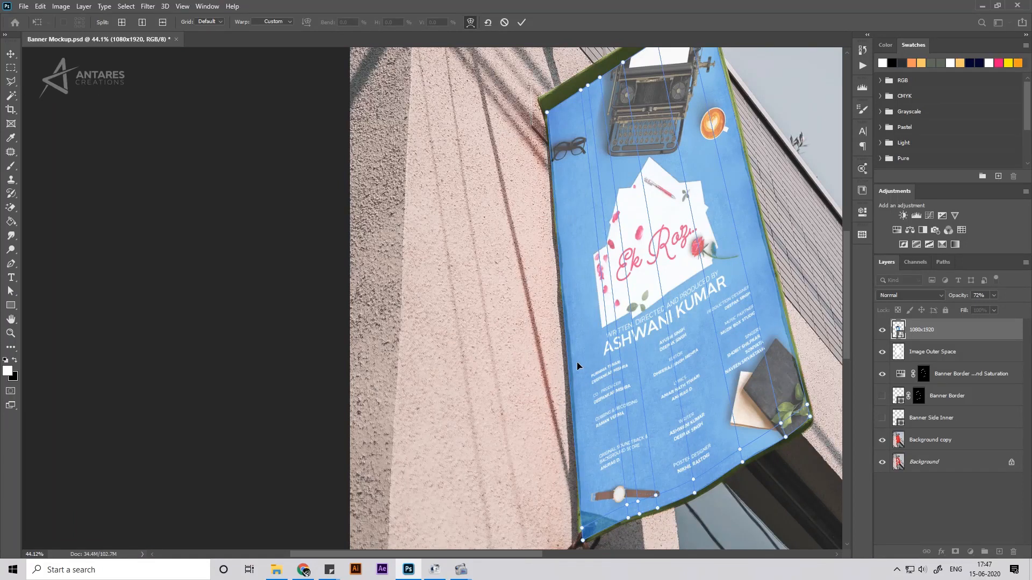
key(Return)
Step: Select the inner banner area from the Banner Border Hue and Saturation mask with the Magic Wand and mask the 1080x1920 layer with it
alt+click(923, 374)
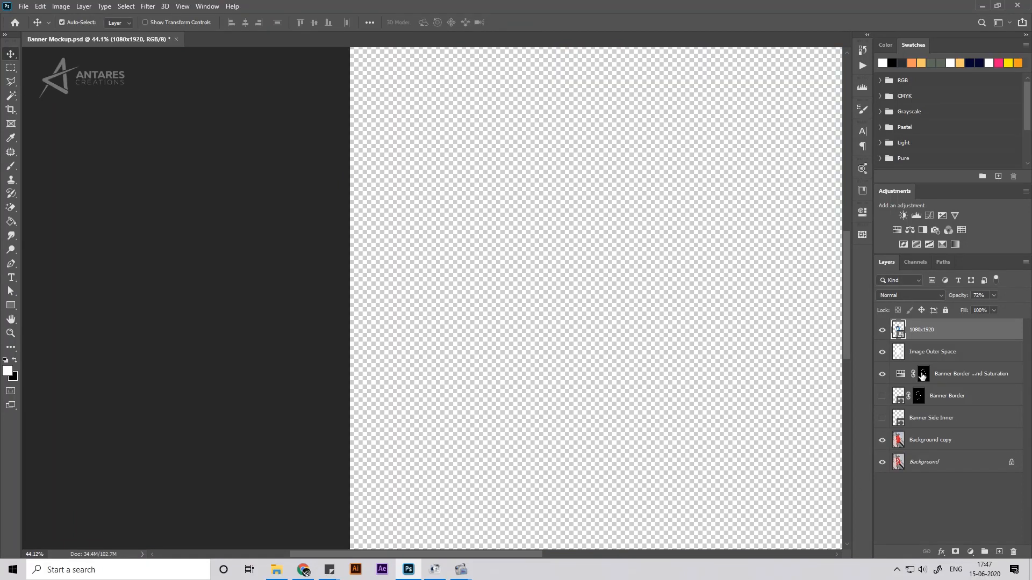
key(w)
click(701, 385)
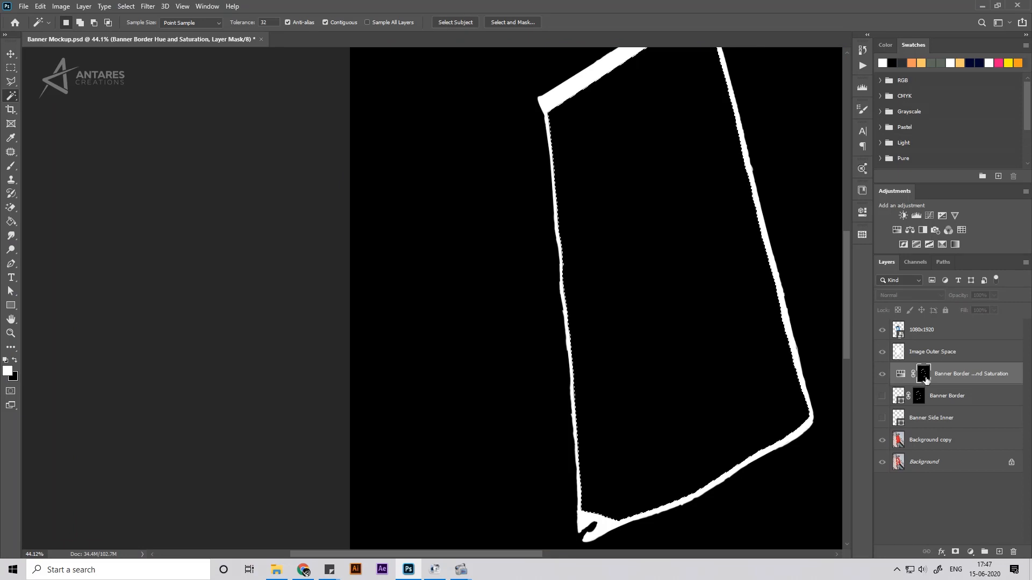
click(942, 330)
click(955, 552)
Step: Set the masked poster layer's opacity to 100% and check its fit on the banner
scroll(558, 323, down, 1)
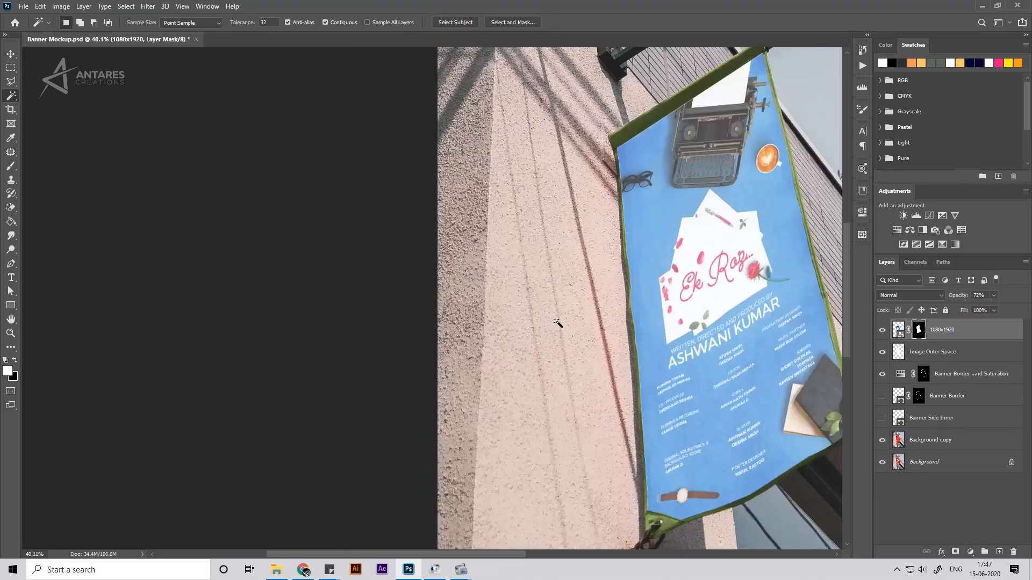
key(v)
drag(615, 223, 341, 248)
scroll(511, 256, down, 8)
scroll(395, 316, up, 5)
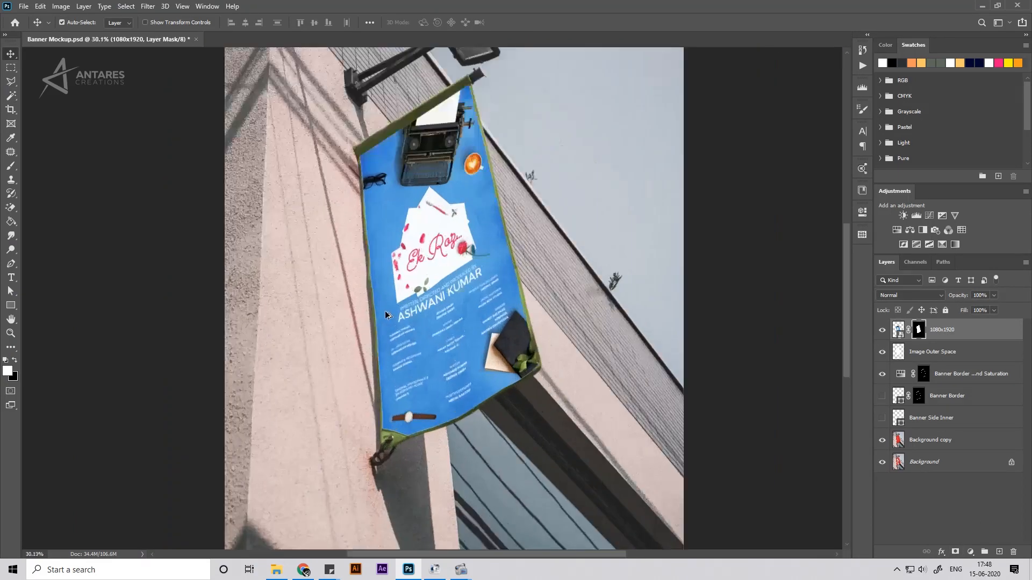
scroll(388, 315, down, 2)
scroll(446, 205, up, 8)
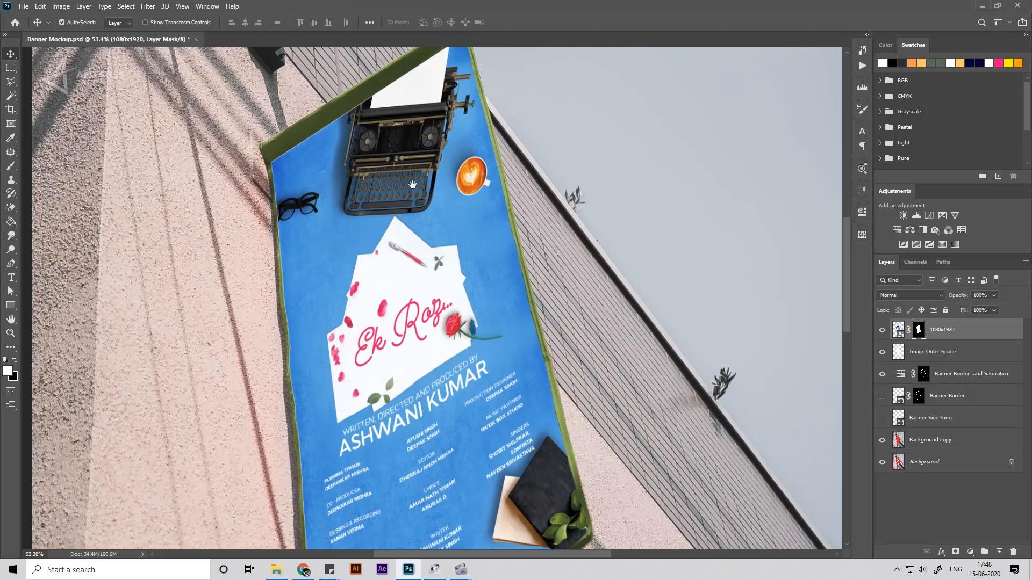
Step: Rename the poster layer as Image paste here 1080x1920
double_click(941, 330)
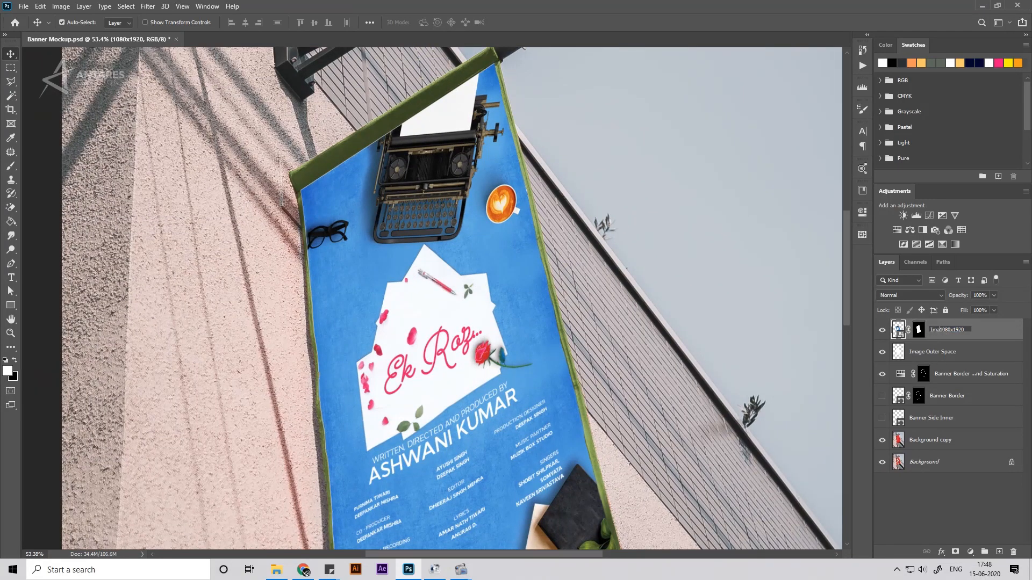
text(Image paste here)
key(Return)
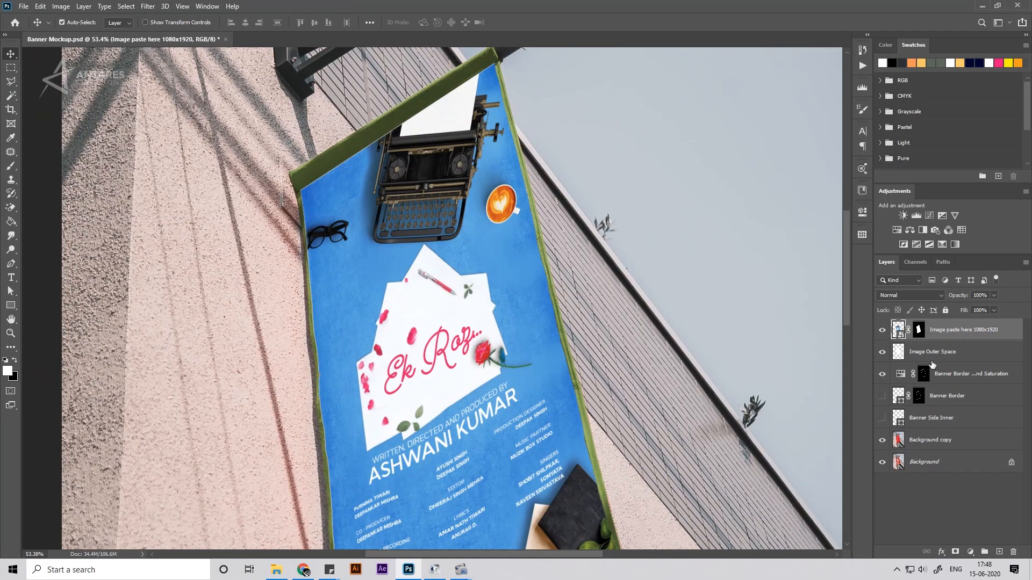
Step: Hide the Image Outer Space layer and rename it as Image Outer Space Slection
click(909, 359)
click(901, 333)
click(913, 356)
click(883, 353)
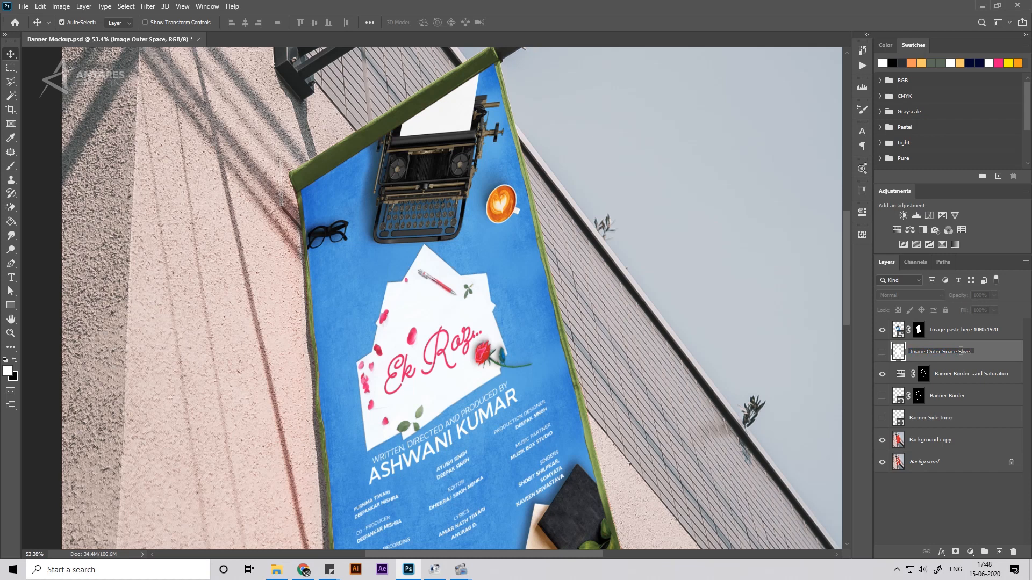
key(Return)
Step: Rename Banner Side Inner as Banner Side Inner Slection and move it directly below the Image Outer Space Slection layer
double_click(933, 418)
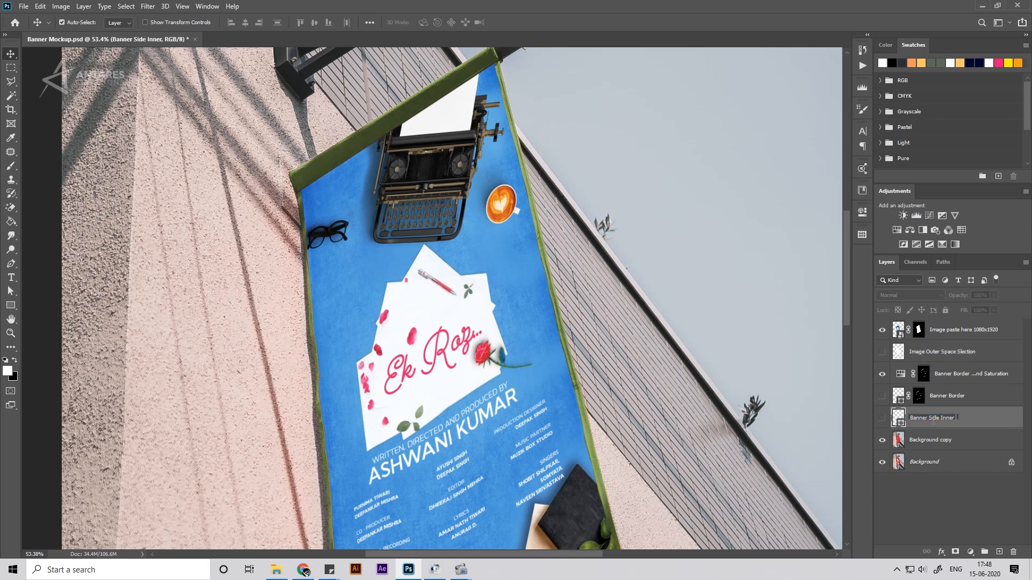
text(tion)
key(Return)
key(ctrl+bracketright)
key(ctrl+bracketright)
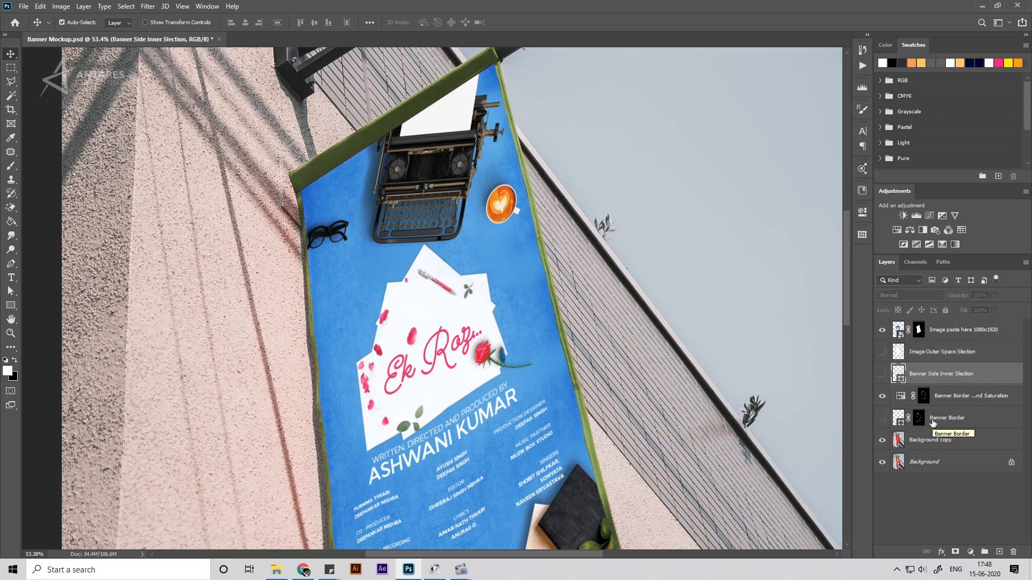
Step: Group the two Slection layers and name the group Slection
shift+click(938, 353)
key(ctrl+g)
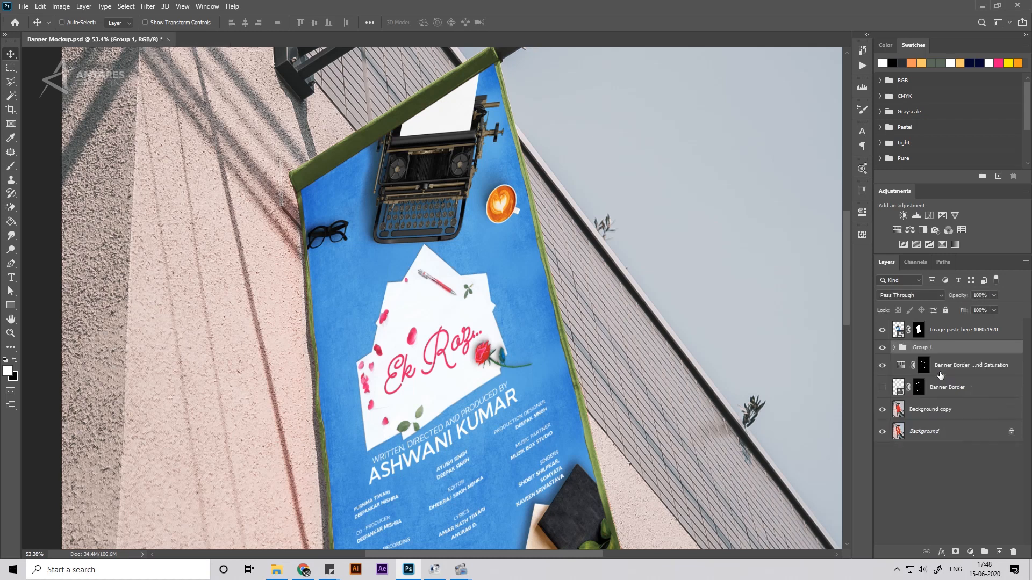
click(927, 350)
text(Slection)
key(Return)
Step: Move the Banner Border layer into the Slection group, then collapse and hide the group
click(894, 350)
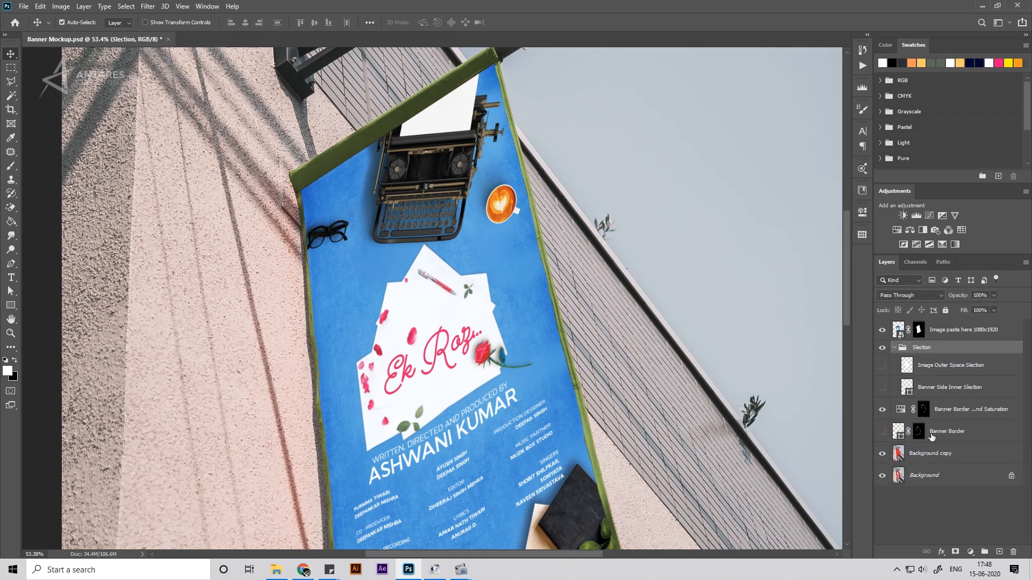
drag(931, 435, 932, 399)
click(894, 349)
click(882, 350)
click(882, 351)
click(882, 350)
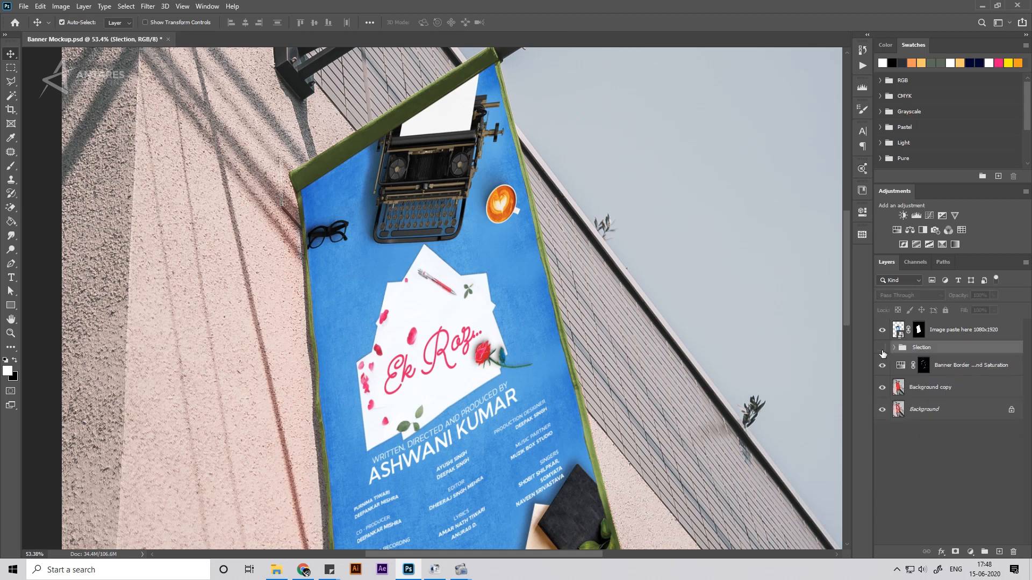
Step: Compare the banner border with and without the Banner Border Hue and Saturation adjustment
click(906, 394)
scroll(413, 336, down, 5)
scroll(413, 336, up, 5)
click(882, 366)
click(882, 366)
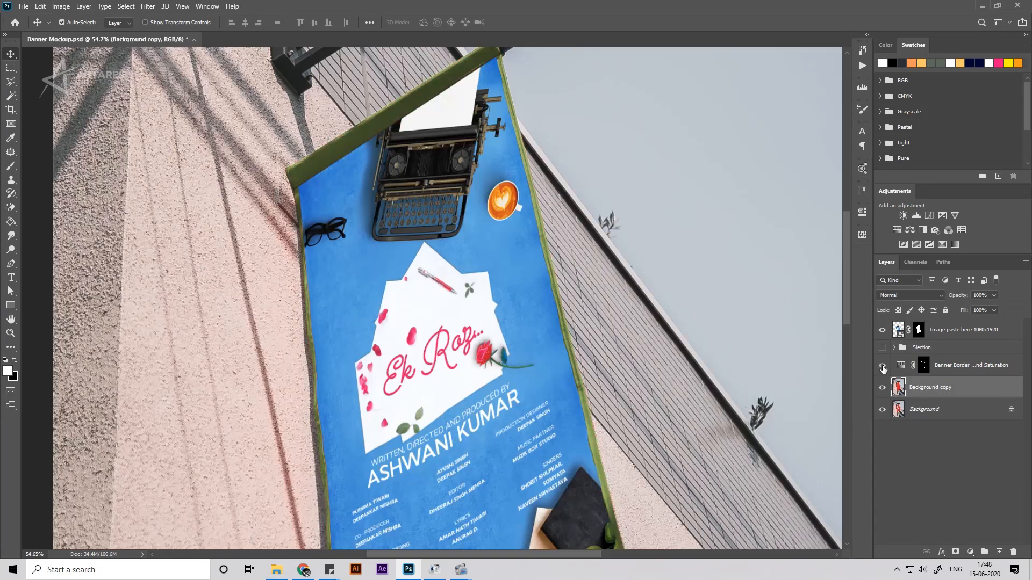
click(882, 366)
scroll(582, 324, down, 2)
click(882, 366)
Step: Recolour the banner border blue by setting the Hue of the Banner Border Hue and Saturation layer to 219
click(896, 368)
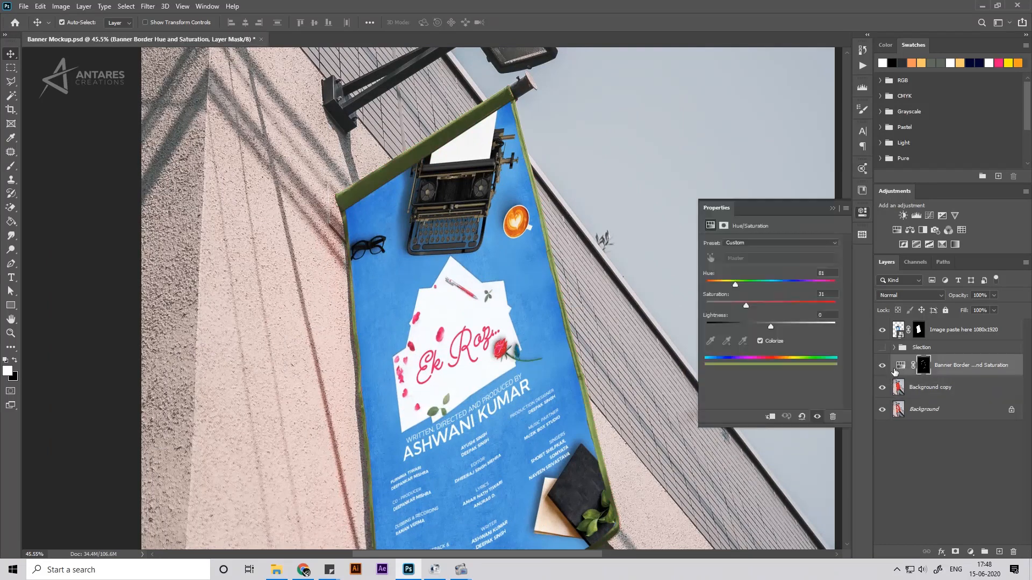
drag(735, 284, 785, 294)
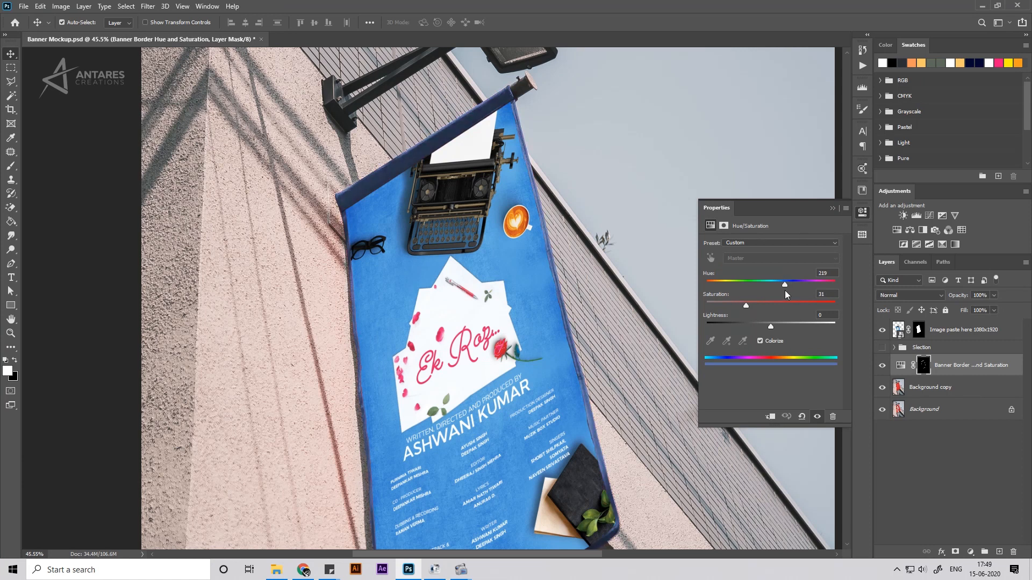
click(832, 209)
scroll(603, 258, down, 5)
scroll(393, 363, up, 6)
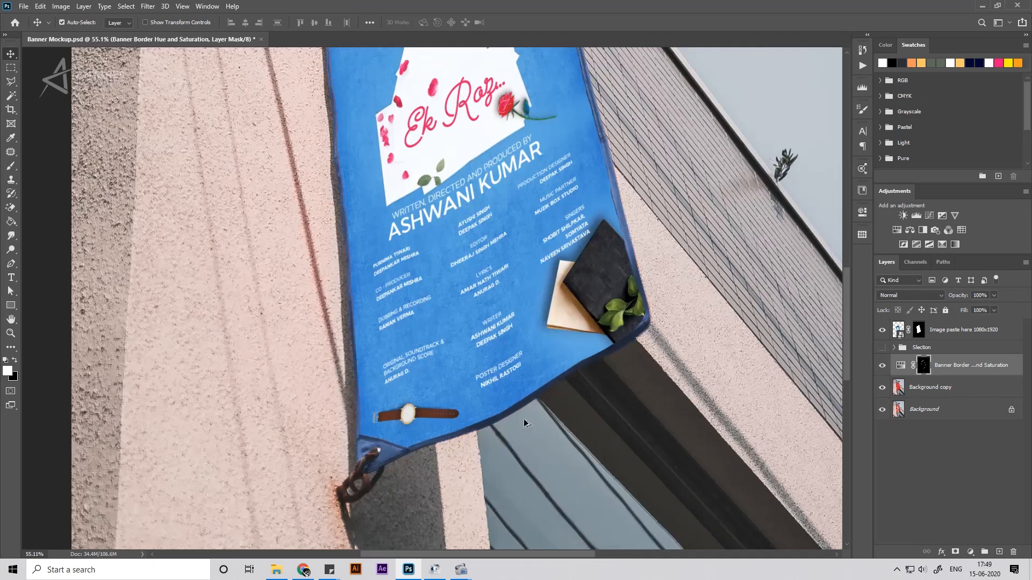
scroll(401, 442, up, 3)
scroll(401, 443, down, 3)
Step: Hide the poster and Banner Border Hue and Saturation layers and select Background copy
click(882, 330)
click(900, 396)
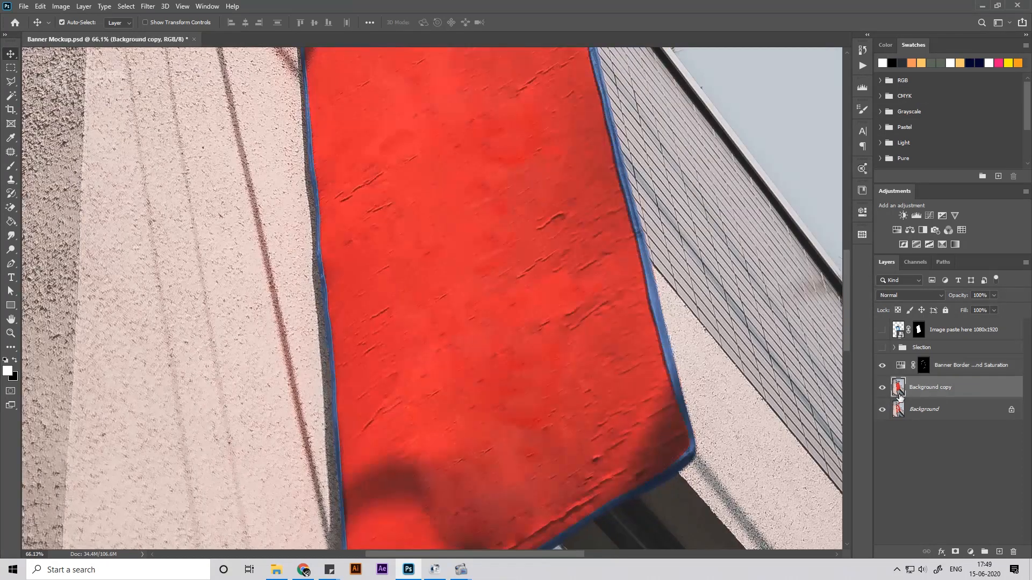
click(882, 366)
scroll(618, 355, down, 3)
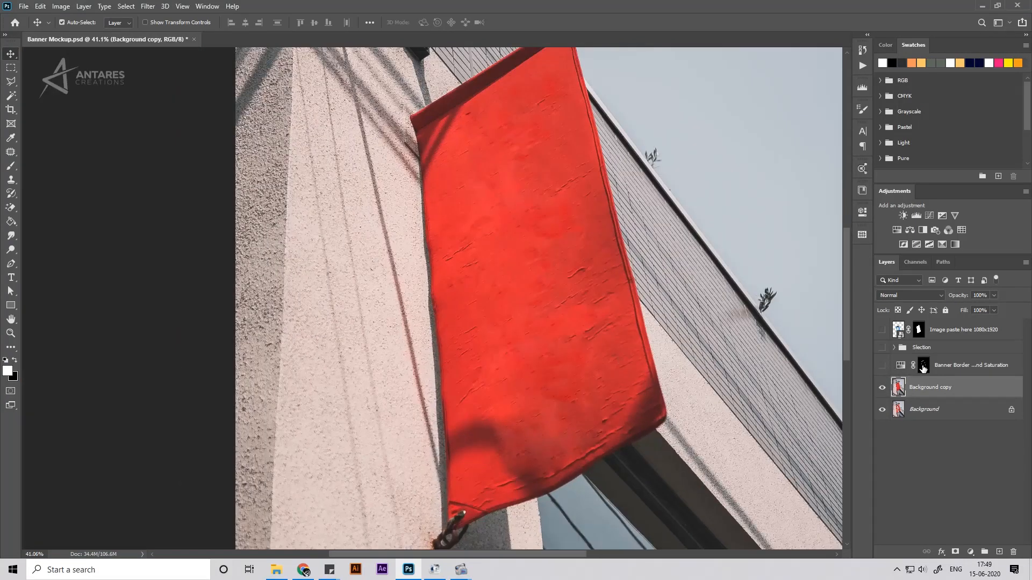
Step: Select the banner's outer shape using the Banner Border Hue and Saturation mask and copy that area of Background copy to a new layer
alt+click(924, 367)
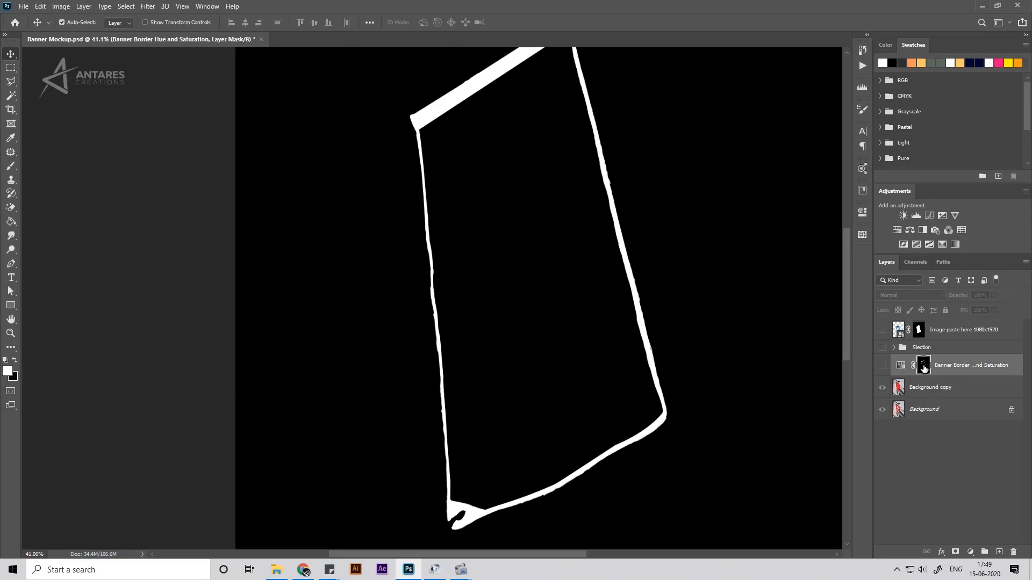
key(w)
click(706, 448)
alt+click(926, 366)
scroll(660, 364, down, 5)
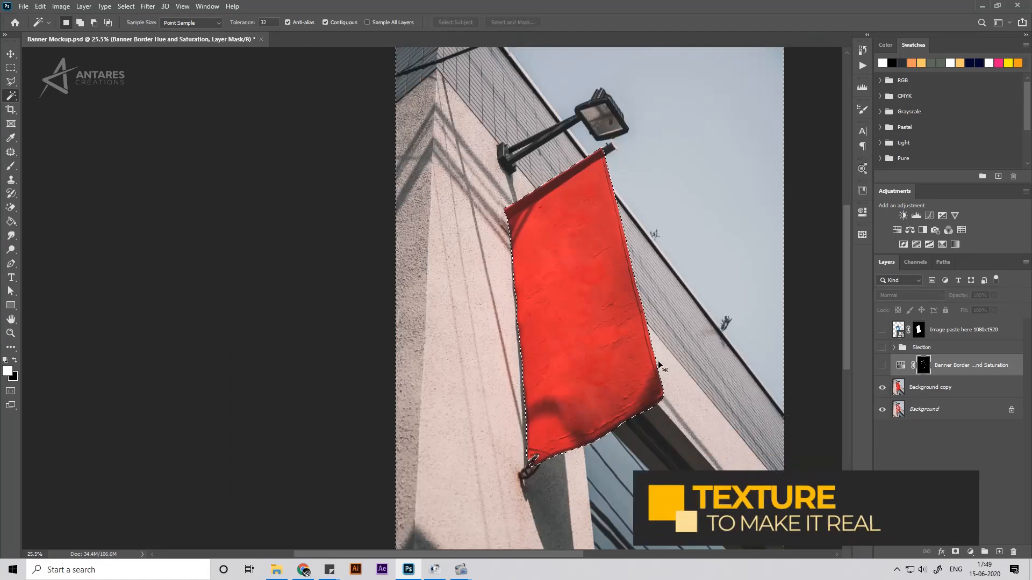
key(ctrl+shift+i)
click(899, 392)
key(ctrl+j)
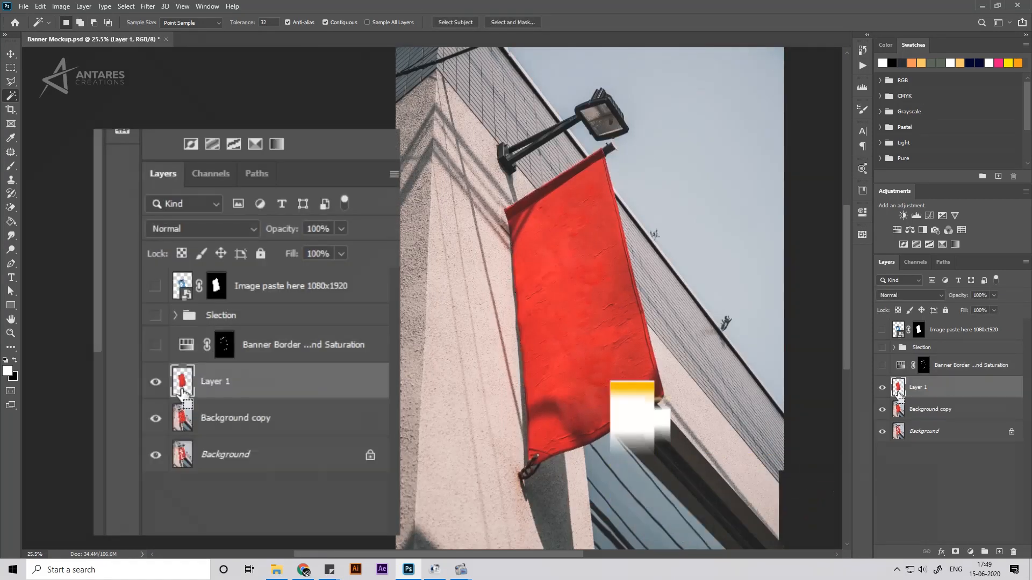
Step: Desaturate the copied banner in Layer 1 and show the Image paste here 1080x1920 layer
key(ctrl+shift+u)
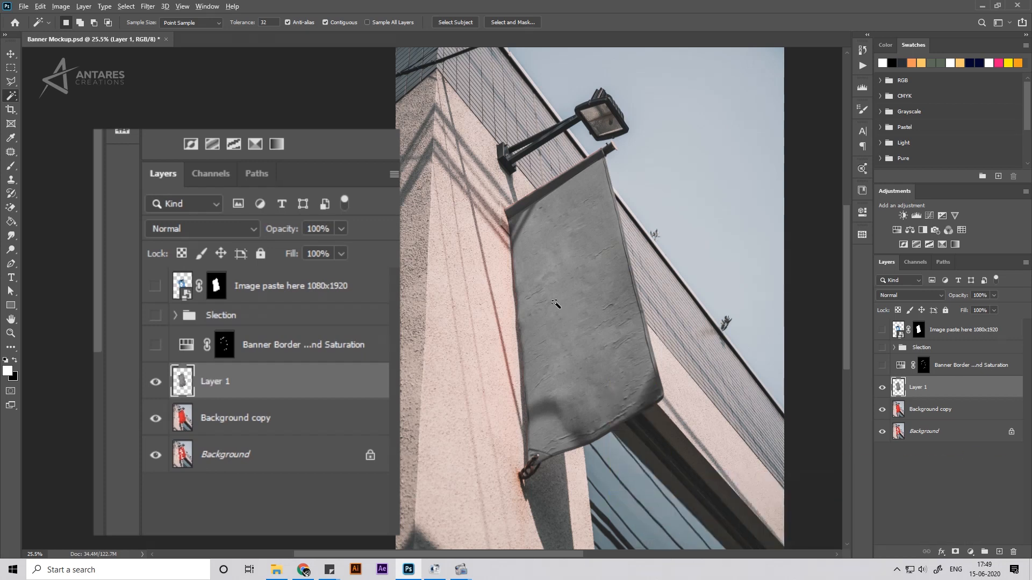
scroll(558, 306, up, 5)
key(v)
click(882, 330)
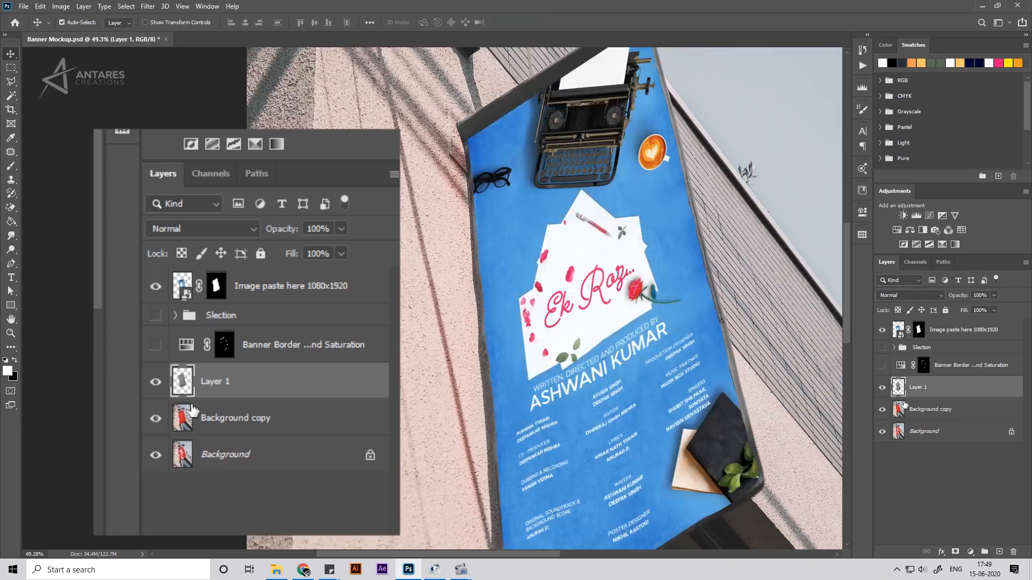
Step: Move Layer 1 above the poster layer and set its blend mode to Overlay
drag(899, 387, 897, 322)
click(910, 295)
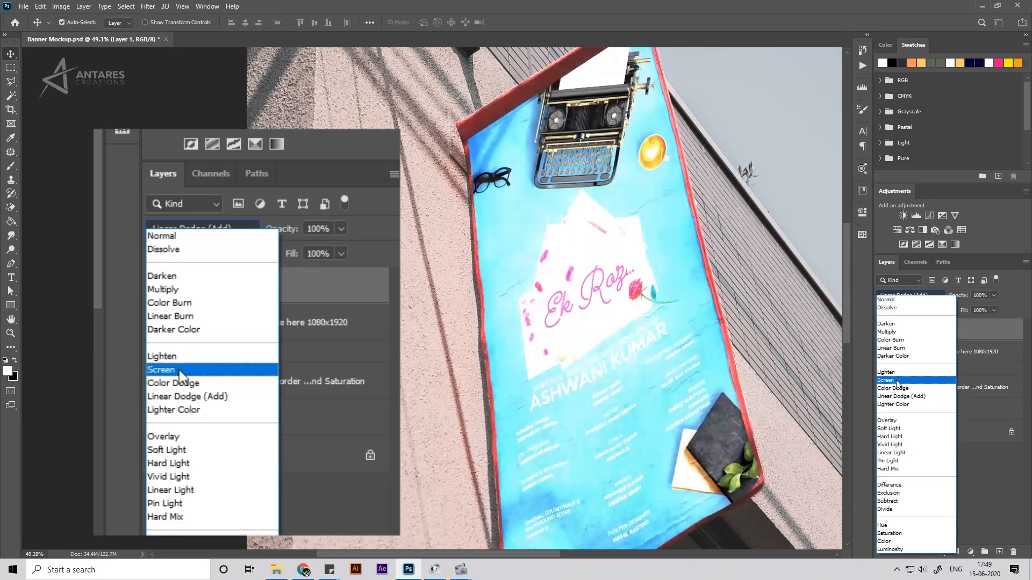
click(898, 422)
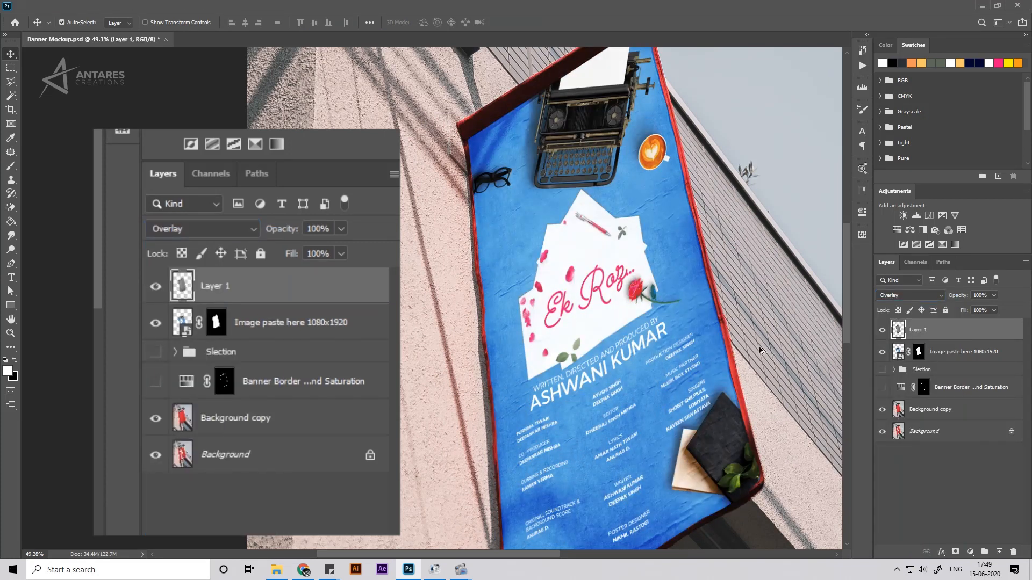
Step: Show the Banner Border Hue and Saturation layer and adjust its Hue to a blue that matches the poster
scroll(609, 307, down, 3)
click(962, 387)
click(882, 387)
double_click(900, 387)
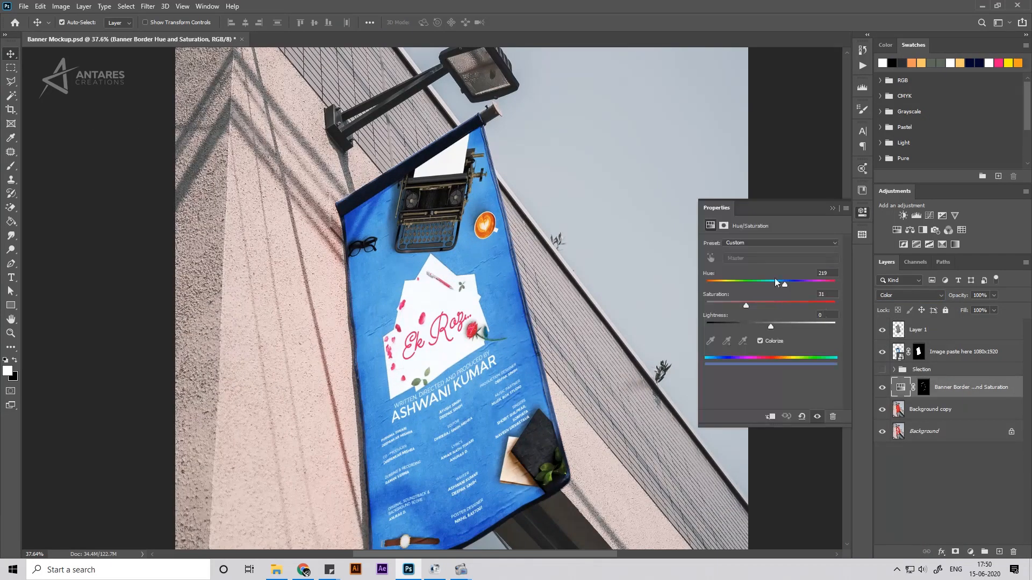
drag(741, 285, 785, 282)
click(832, 209)
Step: Examine the fabric texture and shadows on the poster banner and compare them with the Background copy layer shown alone
scroll(425, 306, down, 4)
scroll(439, 338, up, 6)
scroll(469, 364, down, 3)
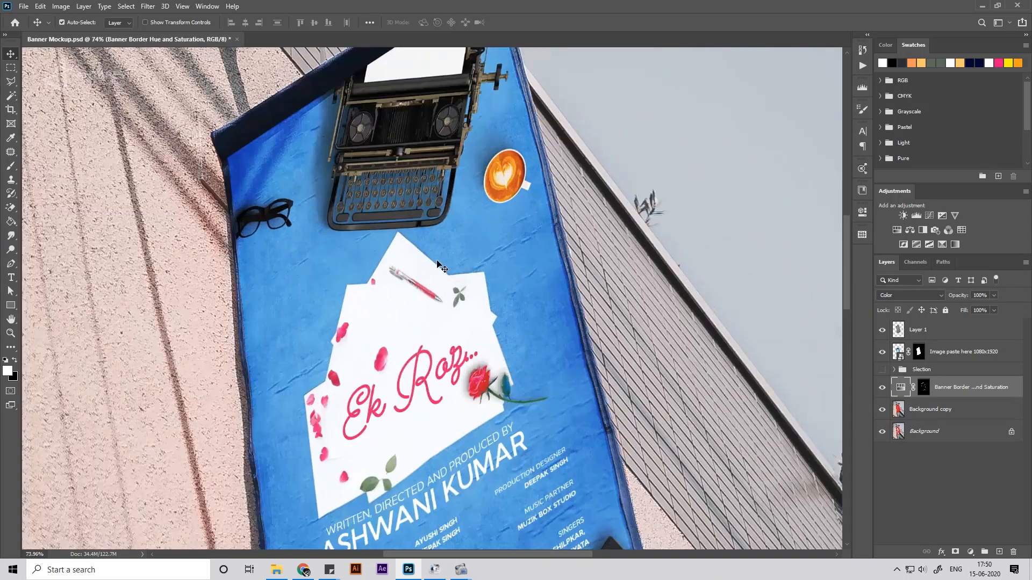
scroll(438, 263, down, 4)
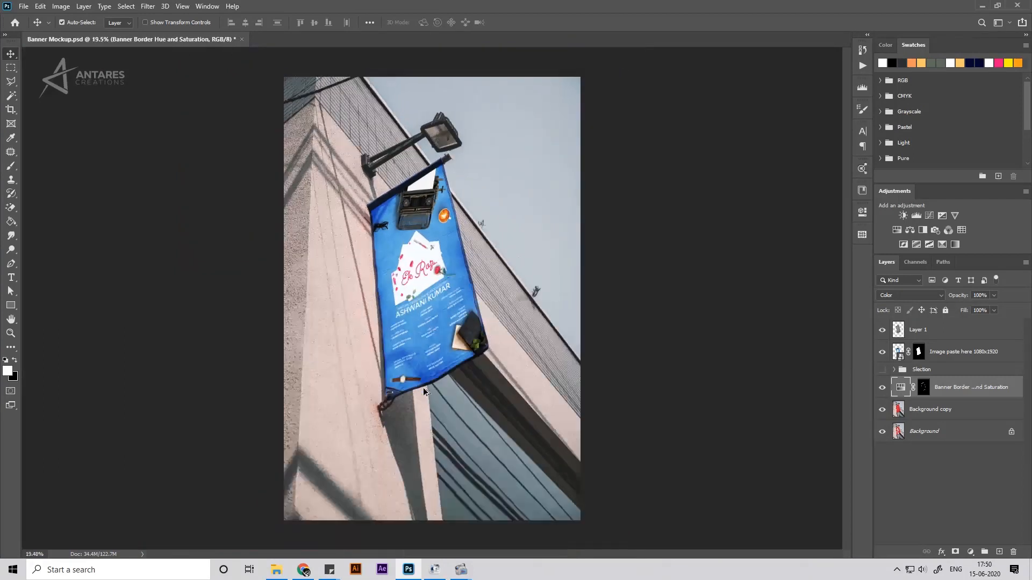
scroll(424, 394, up, 6)
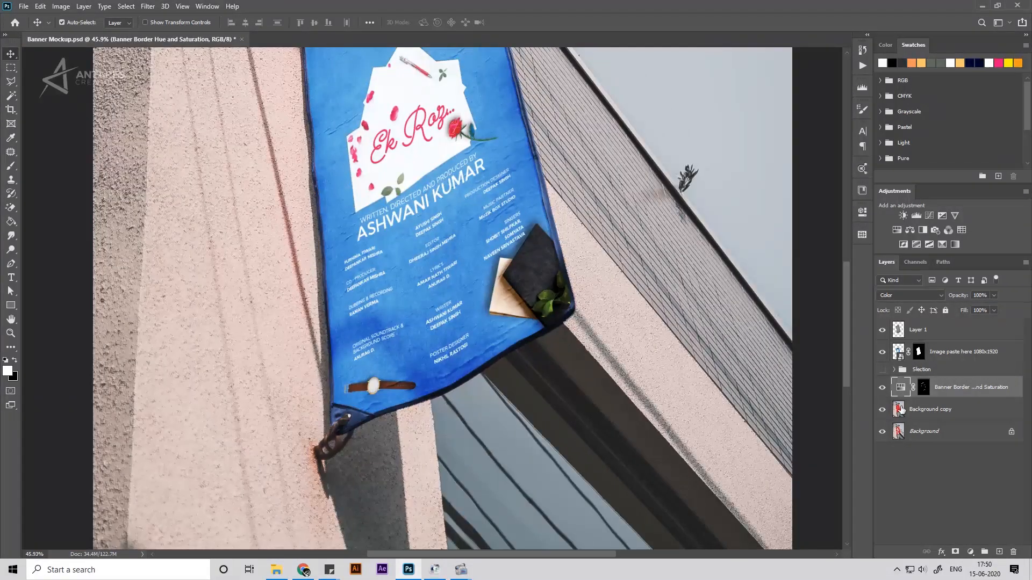
click(898, 411)
alt+click(883, 411)
alt+click(883, 410)
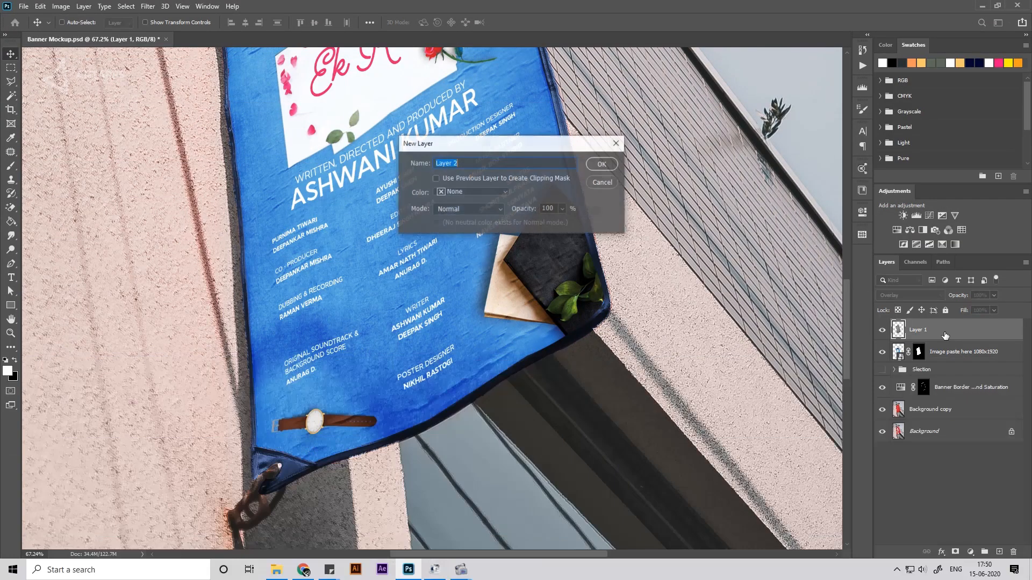
Step: Create a new layer named Shadow above Layer 1 and enlarge the brush to 150 px
text(Shadow)
key(Return)
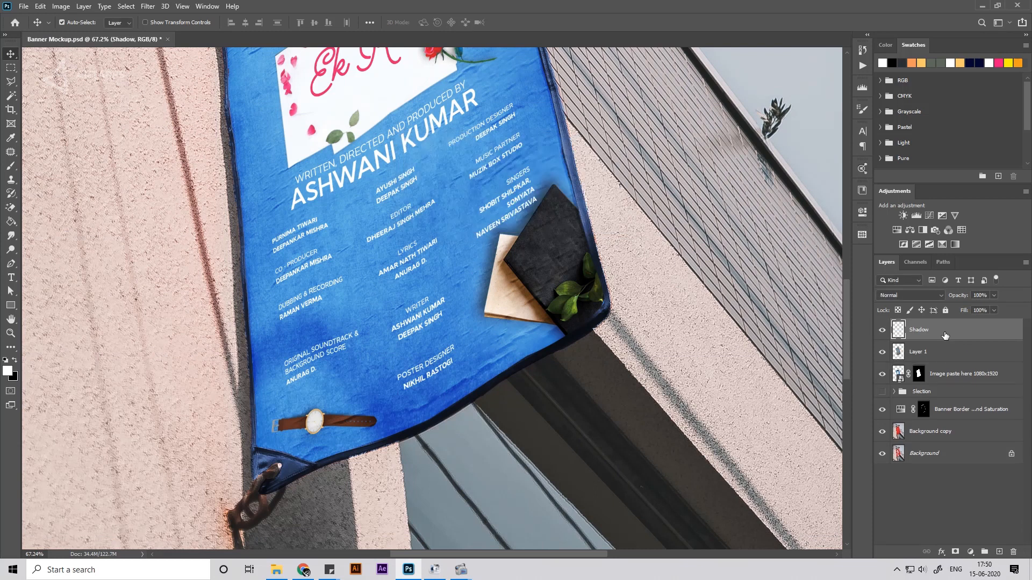
key(b)
key(bracketright)
key(bracketright)
key(bracketright)
key(bracketright)
key(bracketright)
key(bracketright)
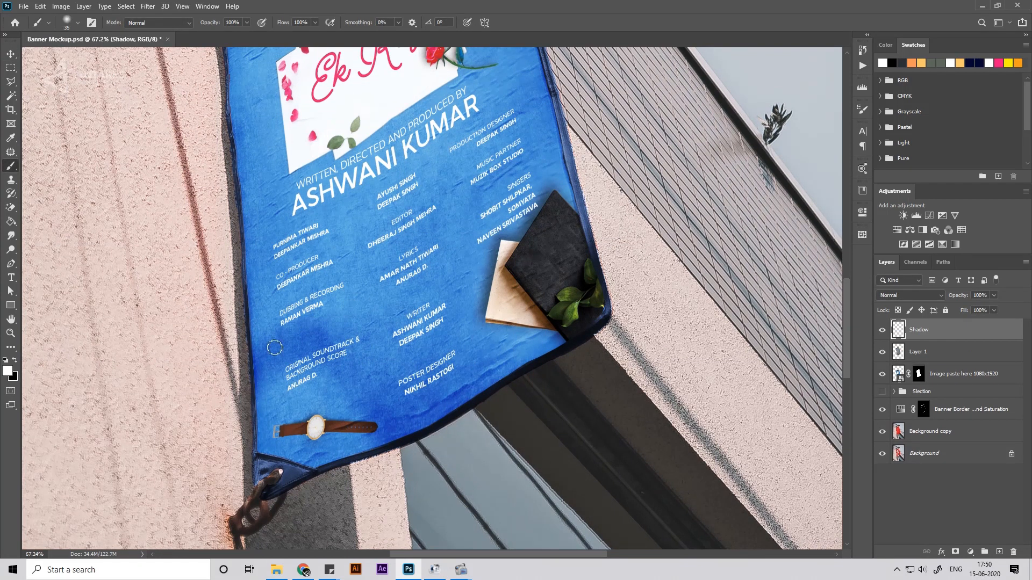
Step: Show only Shadow and the original Background, and paint white over the shadows near the banner's two lower corners
alt+click(882, 454)
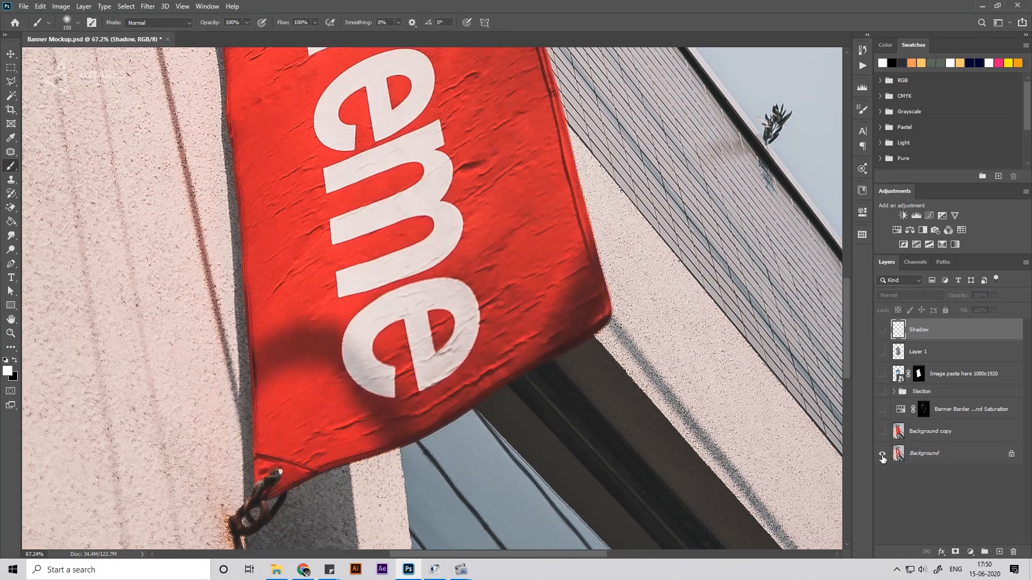
click(882, 329)
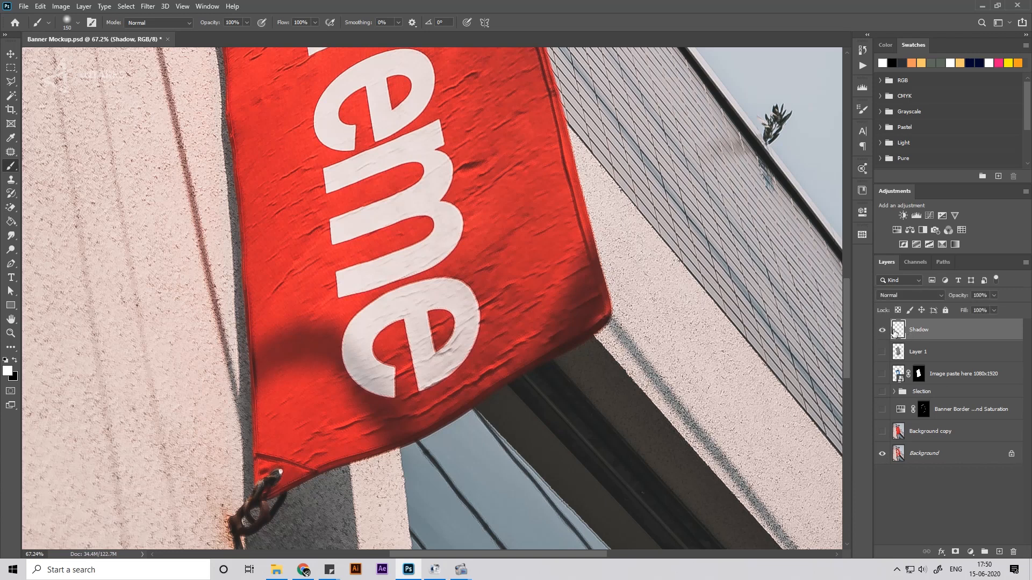
mouse_move(237, 371)
mouse_down()
mouse_move(280, 342)
mouse_move(333, 346)
mouse_move(377, 413)
mouse_move(432, 465)
mouse_up()
drag(587, 247, 446, 456)
scroll(333, 376, up, 10)
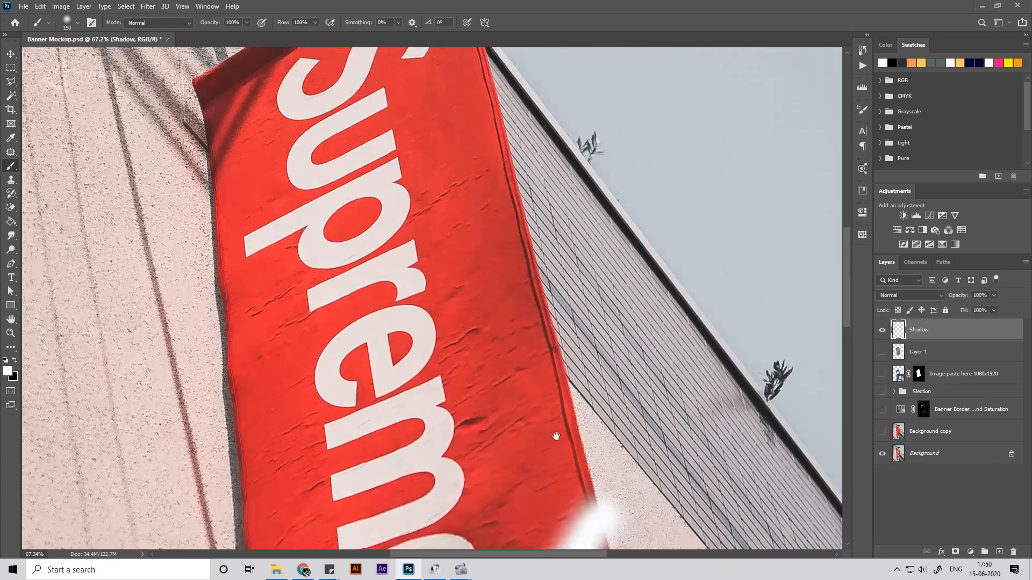
drag(238, 301, 202, 375)
key(ctrl+z)
key(ctrl+z)
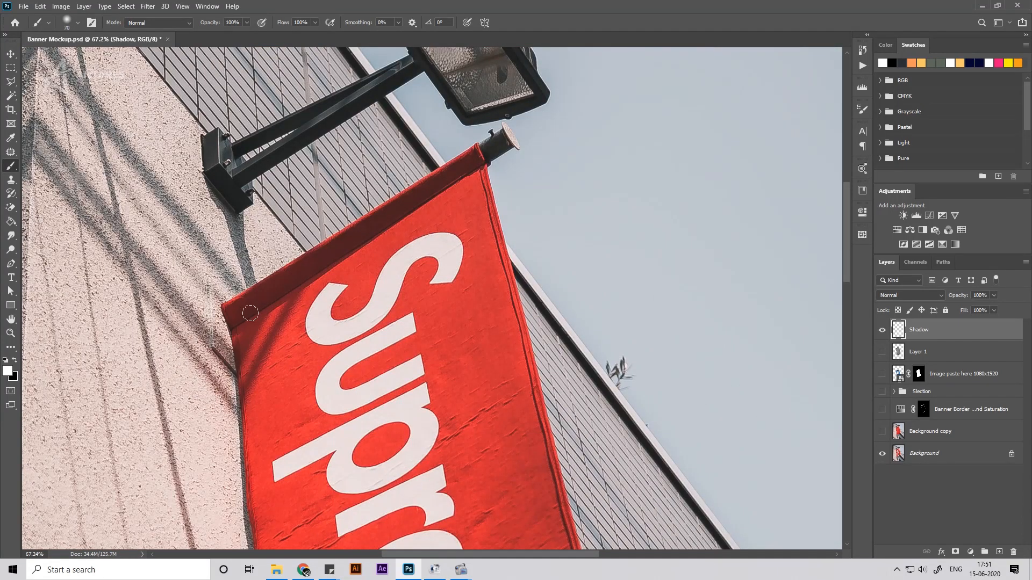
drag(264, 314, 202, 396)
key(ctrl+z)
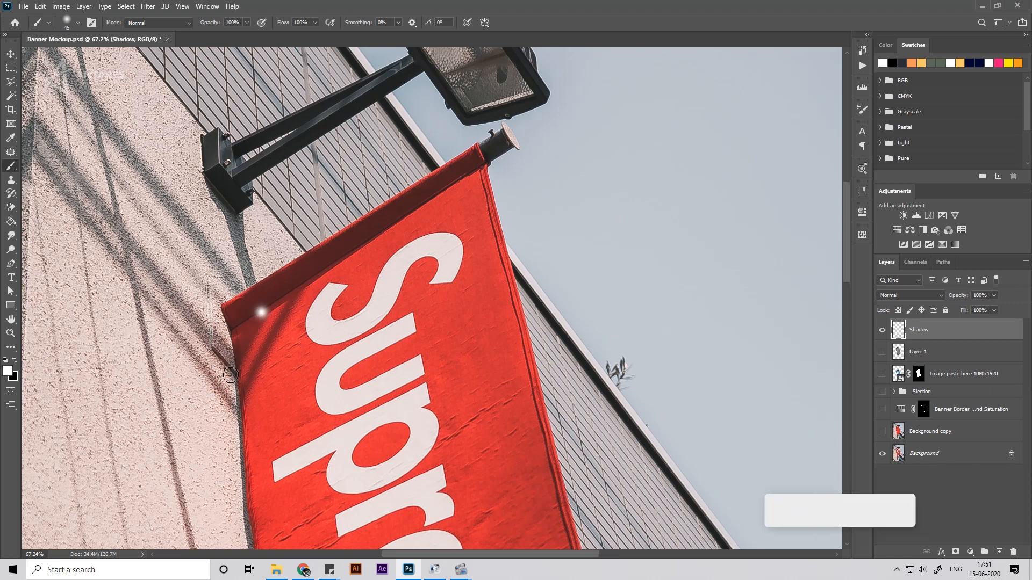
Step: Paint white over the banner's shaded upper-left corner, the lower edge of its top hem and the diagonal shadow band
mouse_move(262, 311)
mouse_down()
mouse_move(229, 375)
mouse_move(236, 321)
mouse_move(227, 326)
mouse_move(237, 349)
mouse_up()
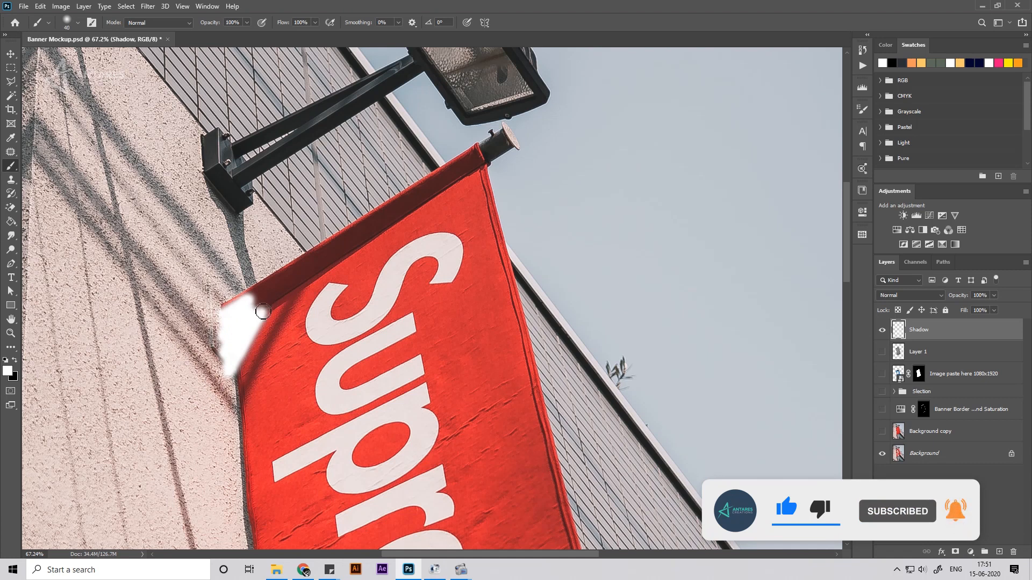
click(482, 161)
shift+click(294, 292)
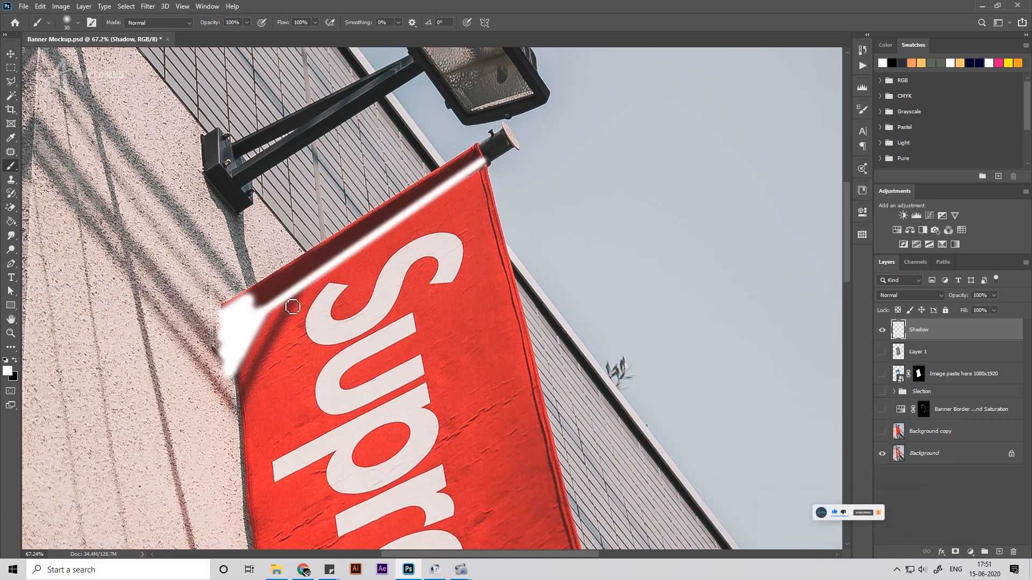
shift+click(237, 411)
shift+click(299, 278)
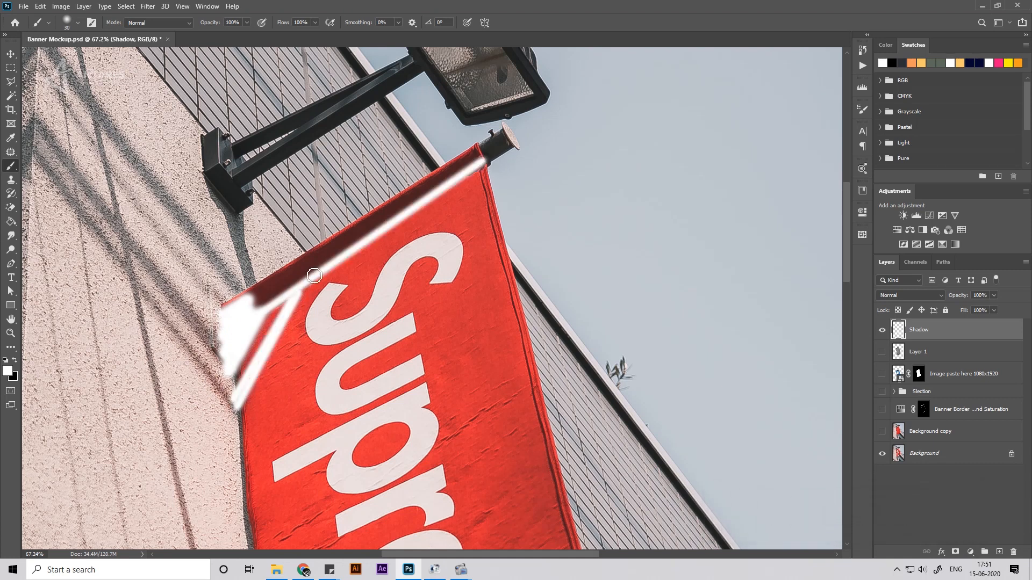
Step: Fill the rest of the banner's dark top hem with white brush strokes on the Shadow layer
drag(311, 283, 258, 295)
shift+click(473, 157)
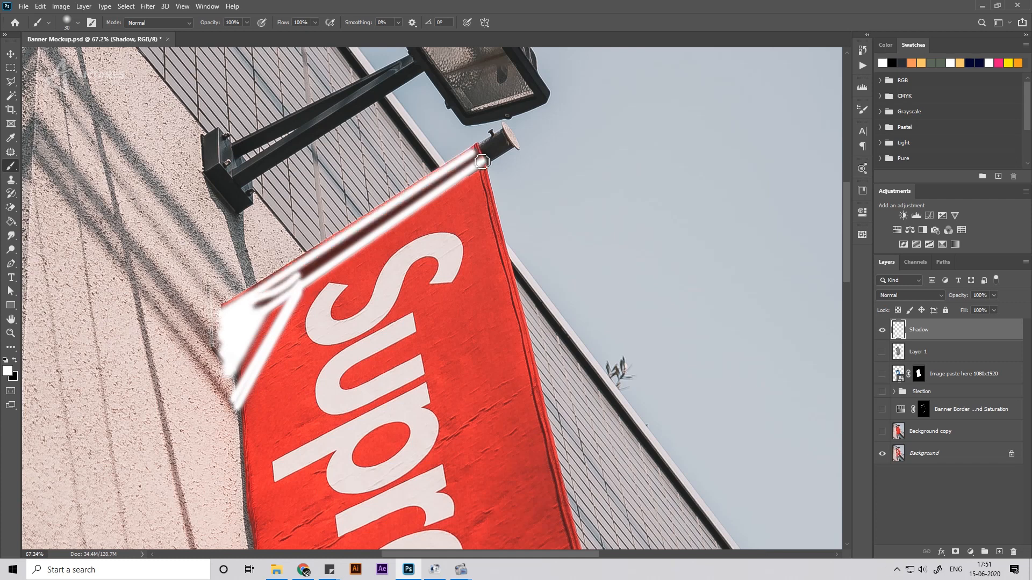
key(ctrl+z)
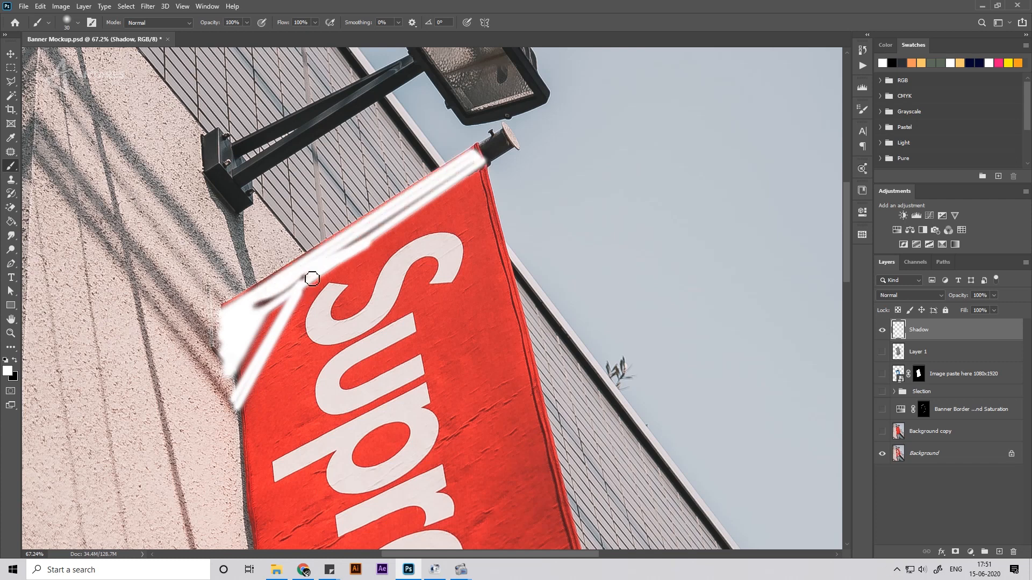
shift+click(260, 306)
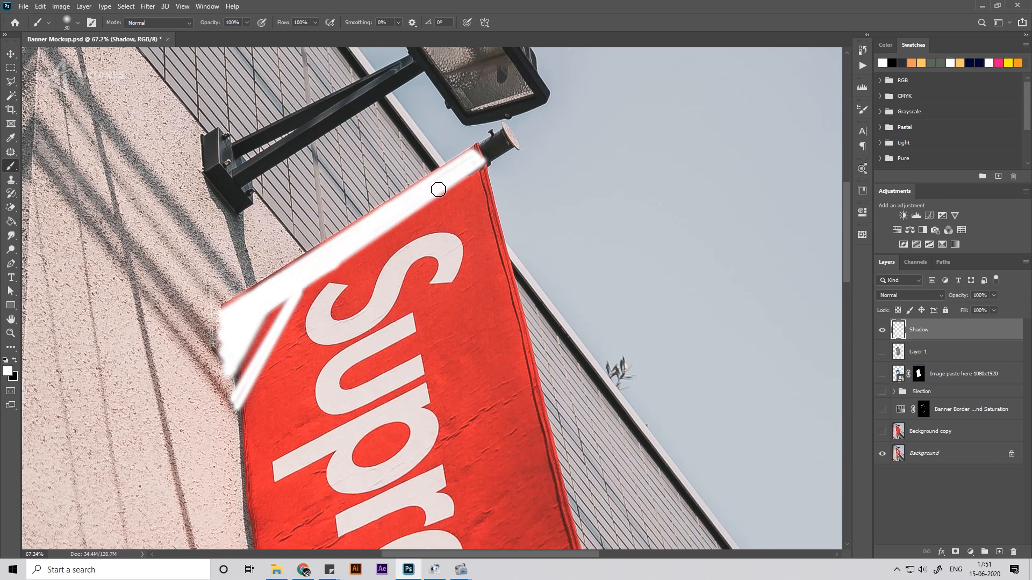
Step: Select the banner's outer shape using the border adjustment's mask and add it as a layer mask to Shadow
alt+scroll(364, 233, down, 5)
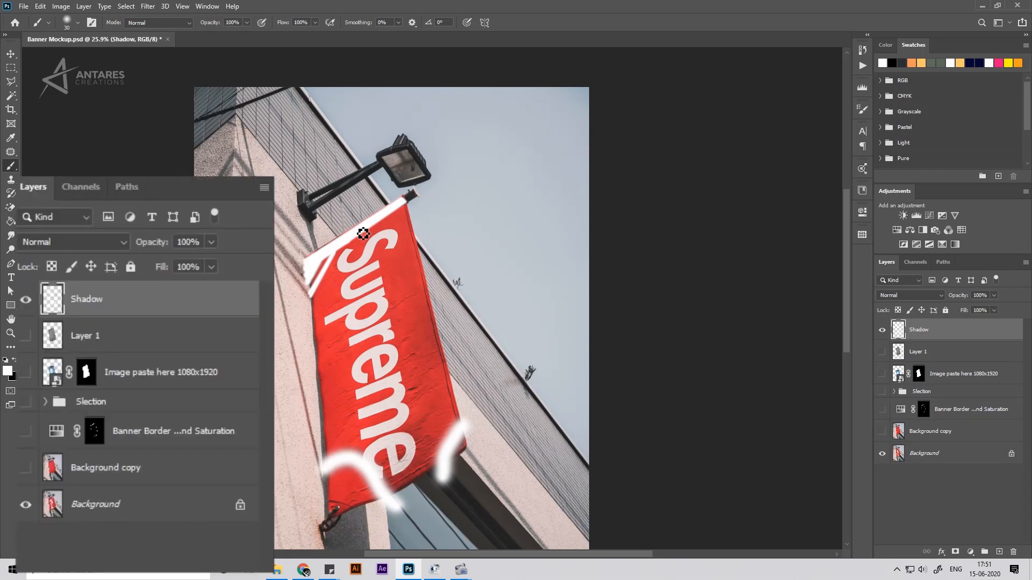
alt+click(919, 374)
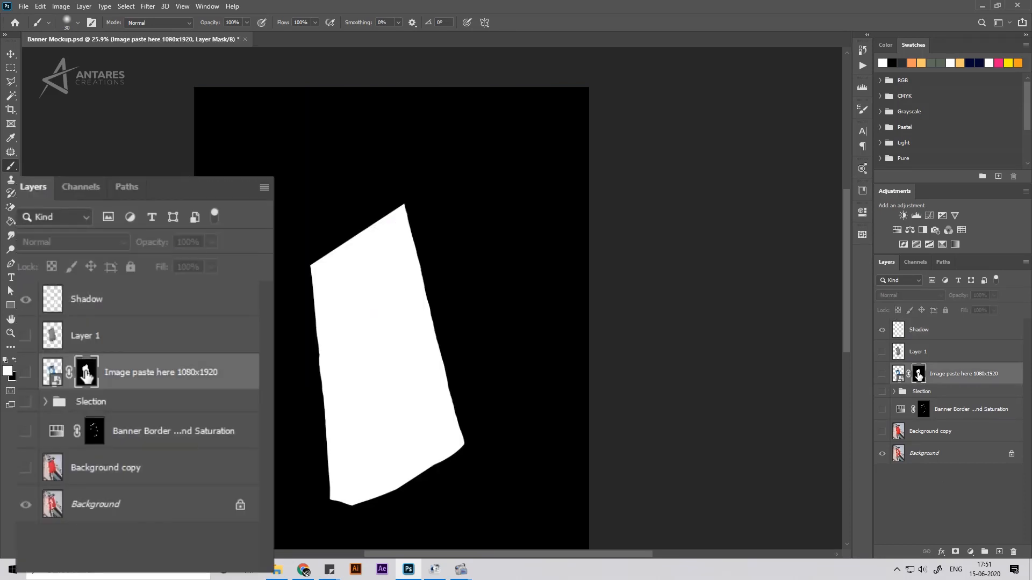
alt+click(919, 374)
alt+click(924, 410)
key(w)
click(542, 292)
click(914, 330)
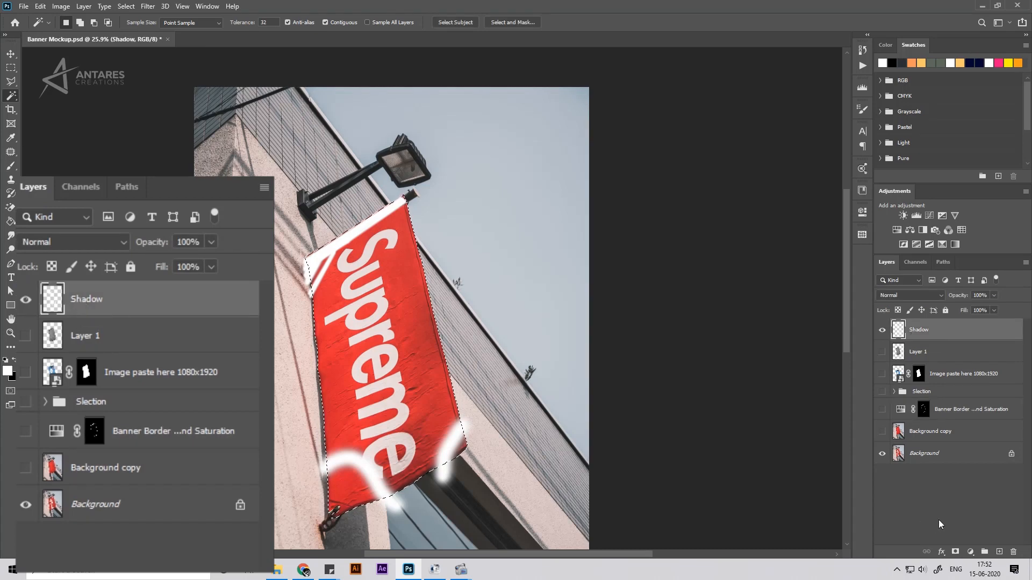
click(956, 552)
Step: Invert the white paint on the Shadow layer to black
key(v)
key(ctrl+plus)
click(900, 333)
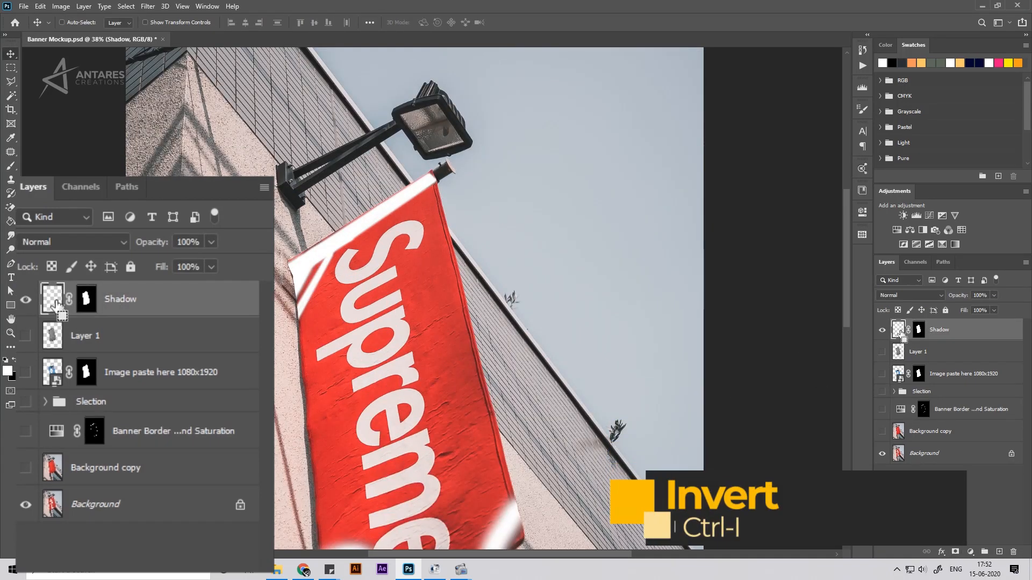
key(ctrl+i)
scroll(390, 315, down, 5)
Step: Show Background copy and set the Shadow layer to Overlay blending at 60% opacity
click(918, 295)
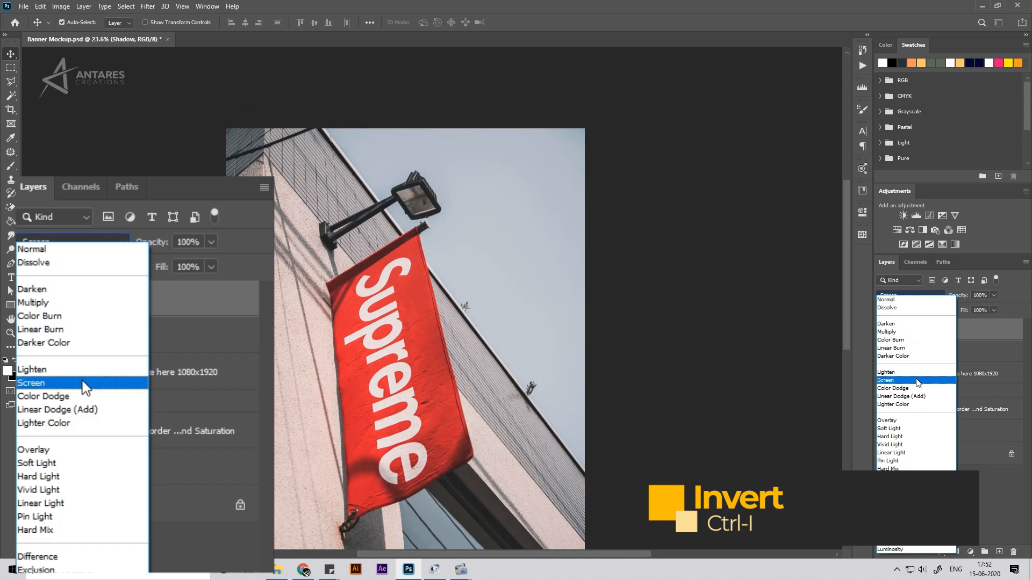
click(887, 380)
click(882, 409)
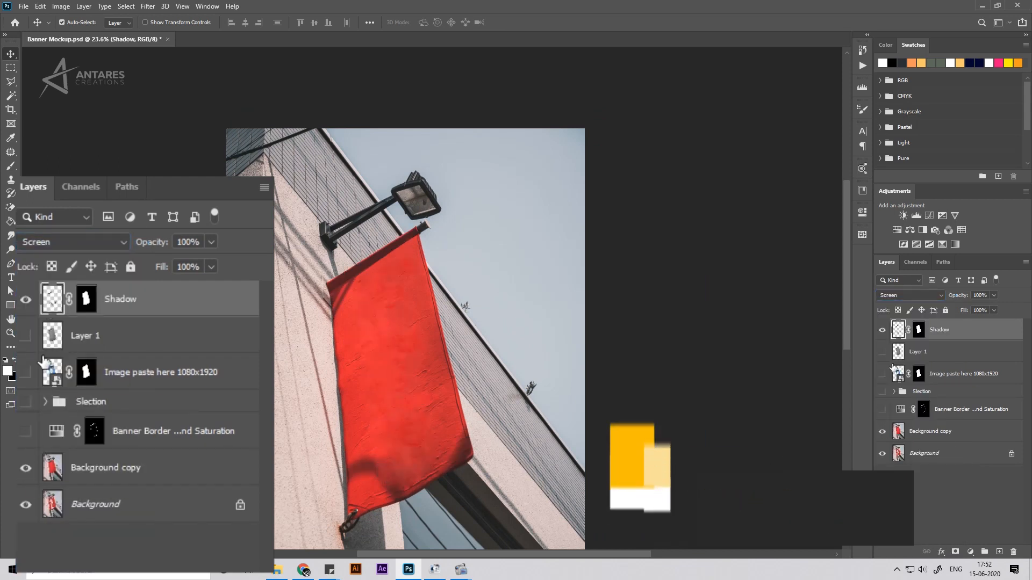
click(910, 296)
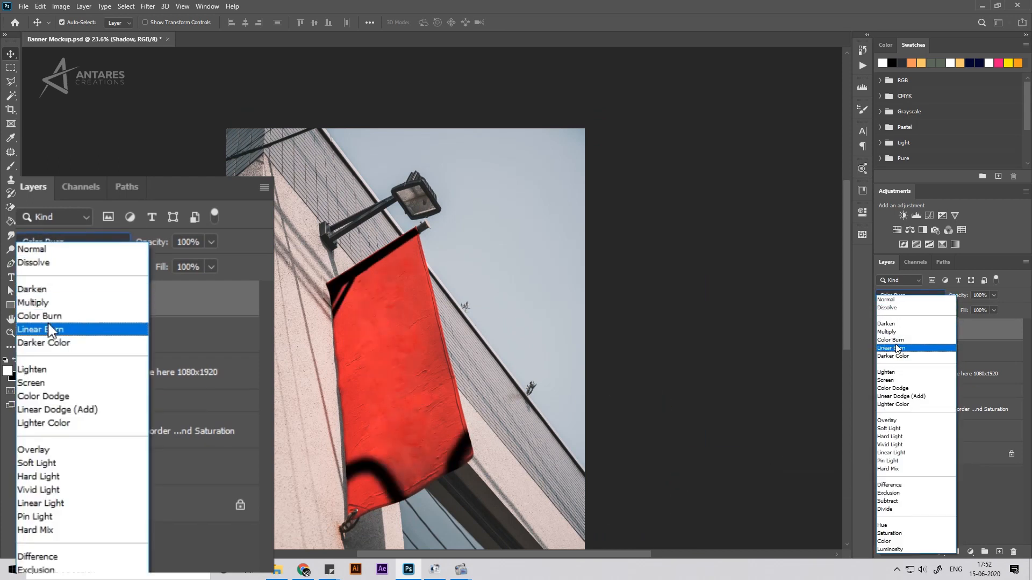
click(887, 420)
double_click(973, 295)
text(60)
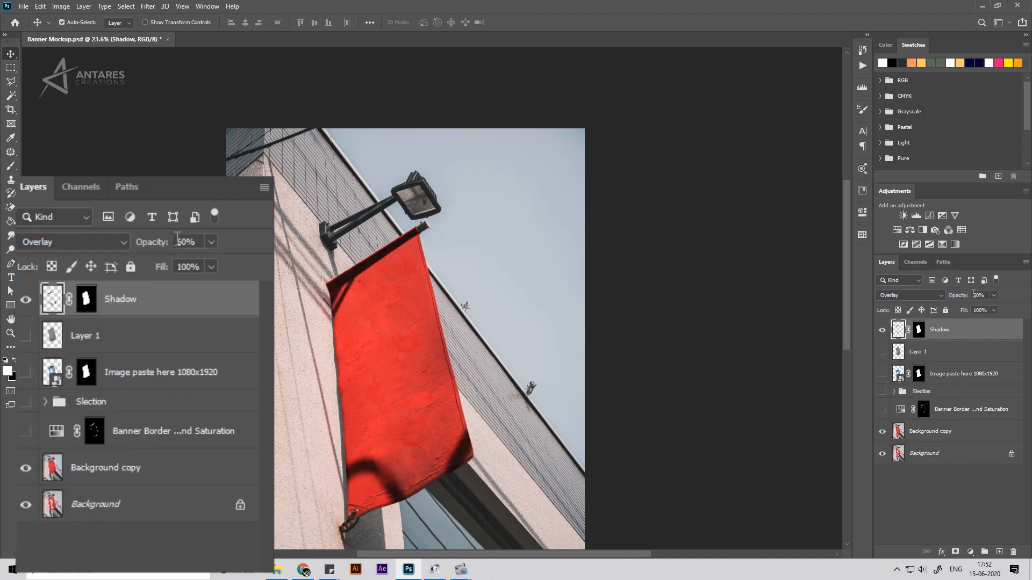
Step: Show the poster layer and lower the Shadow layer's opacity to 46%
click(882, 374)
scroll(383, 293, up, 4)
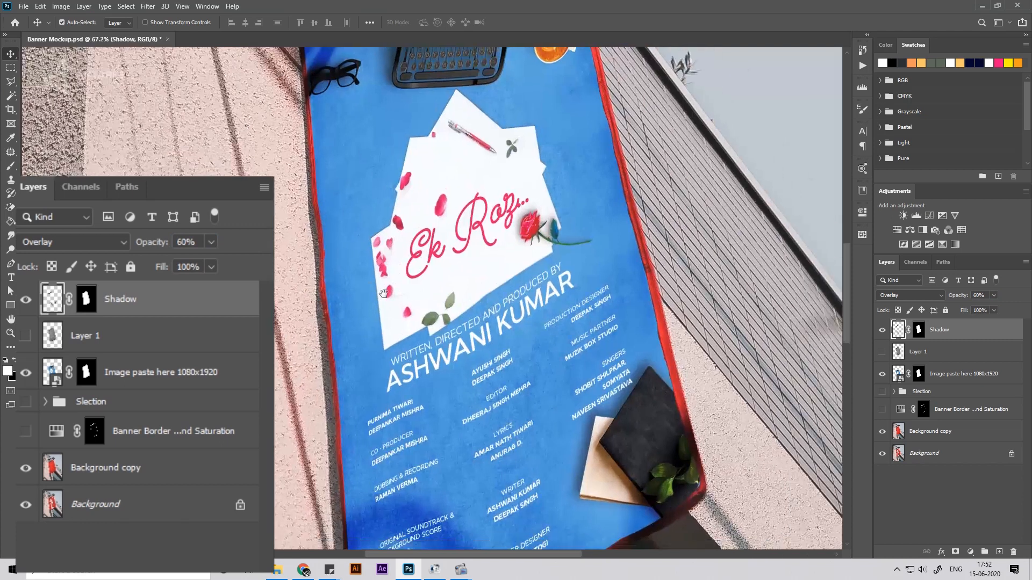
drag(963, 296, 948, 297)
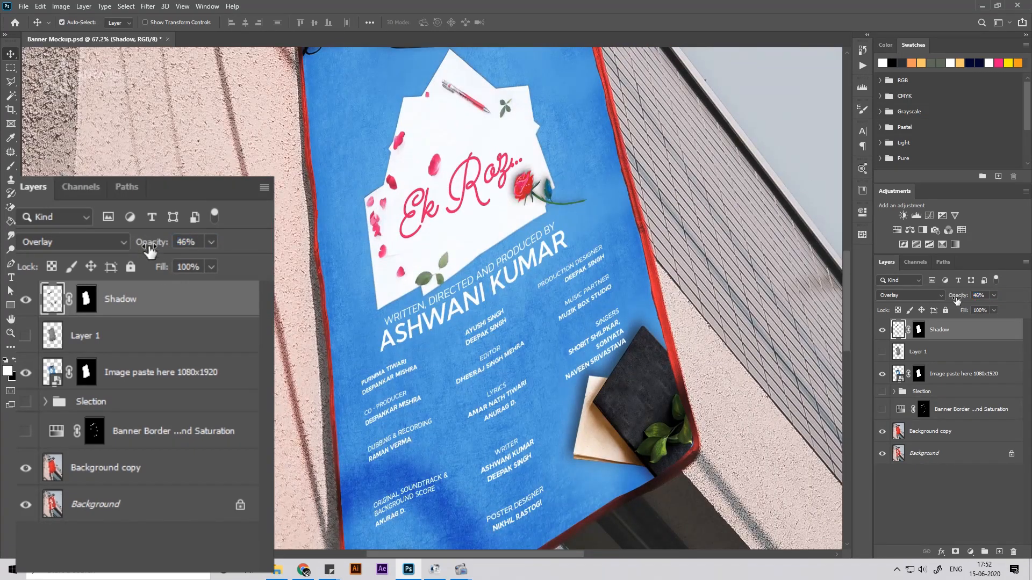
Step: Set the Shadow layer's blending mode to Multiply and save the mockup
click(925, 296)
click(930, 332)
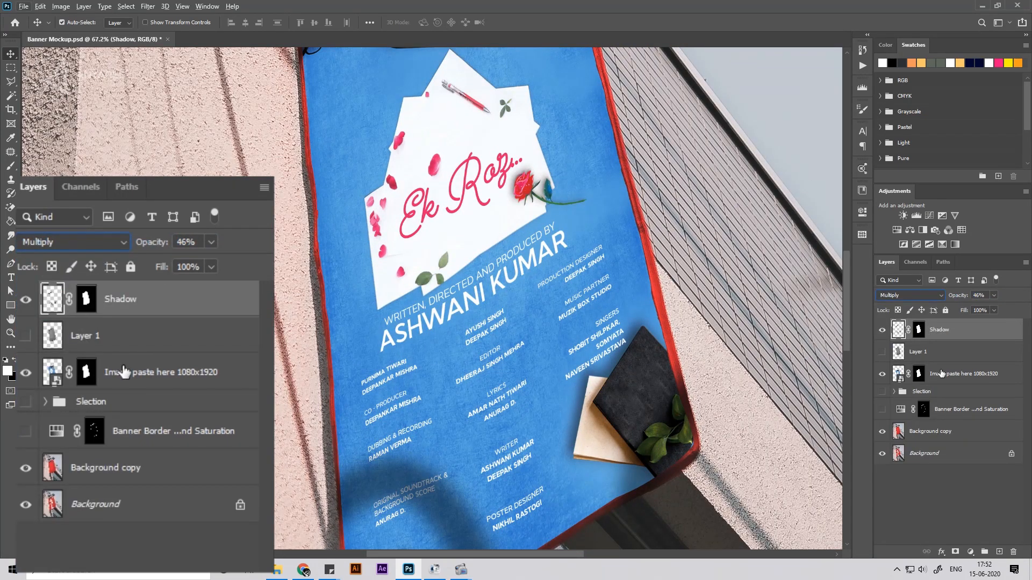
click(548, 385)
scroll(537, 403, down, 3)
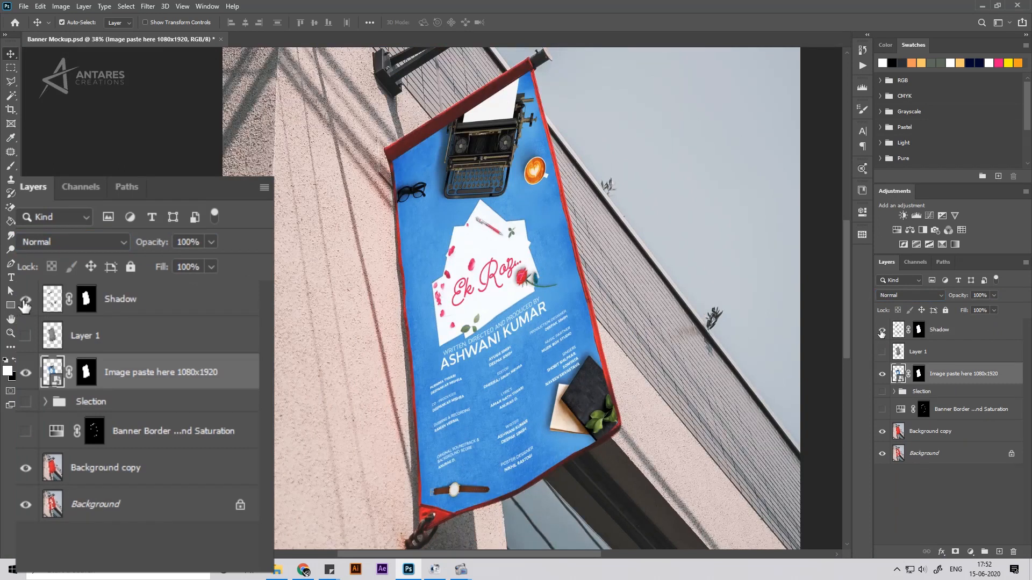
click(984, 330)
scroll(537, 199, down, 1)
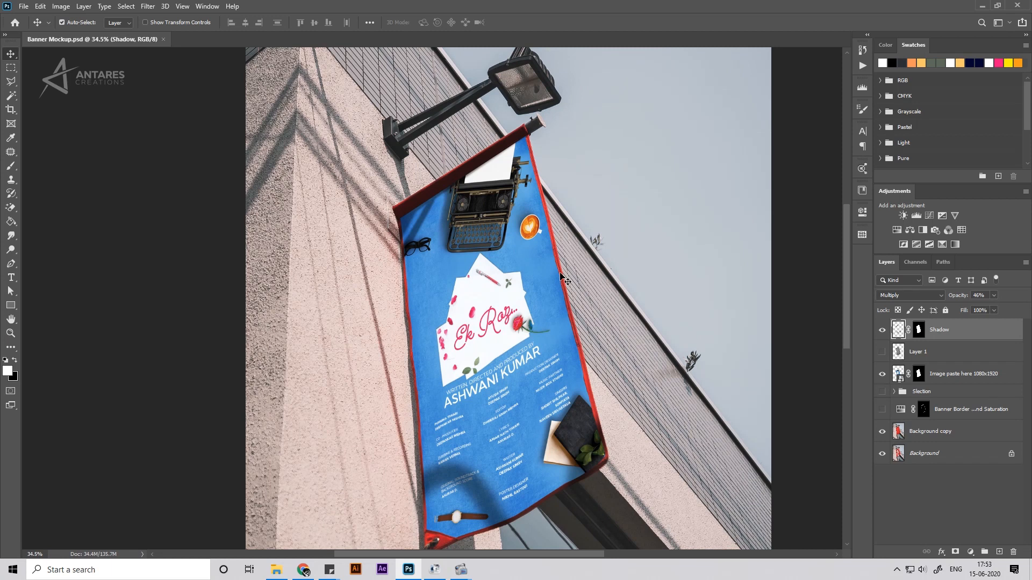
scroll(560, 274, down, 1)
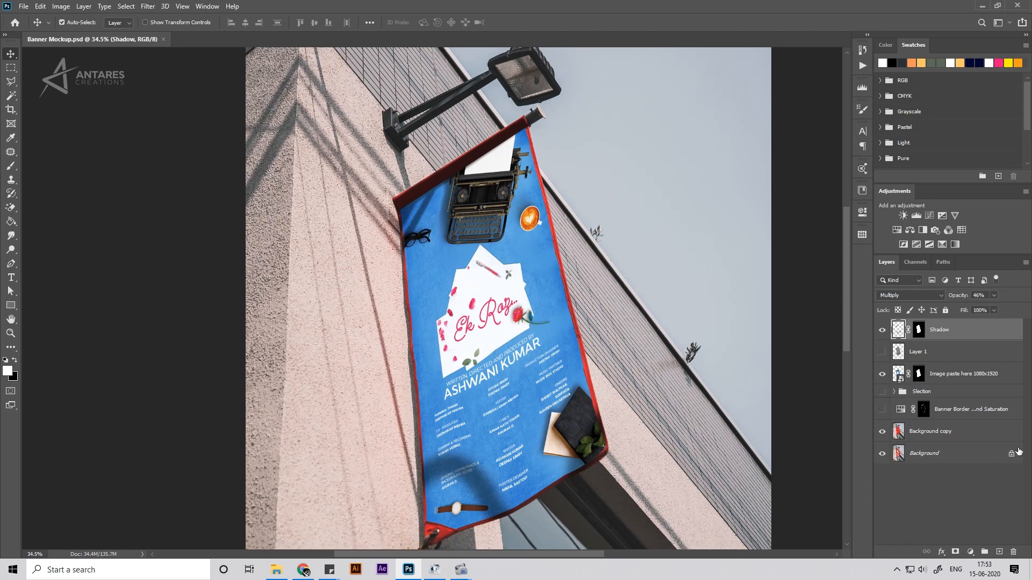
key(ctrl+0)
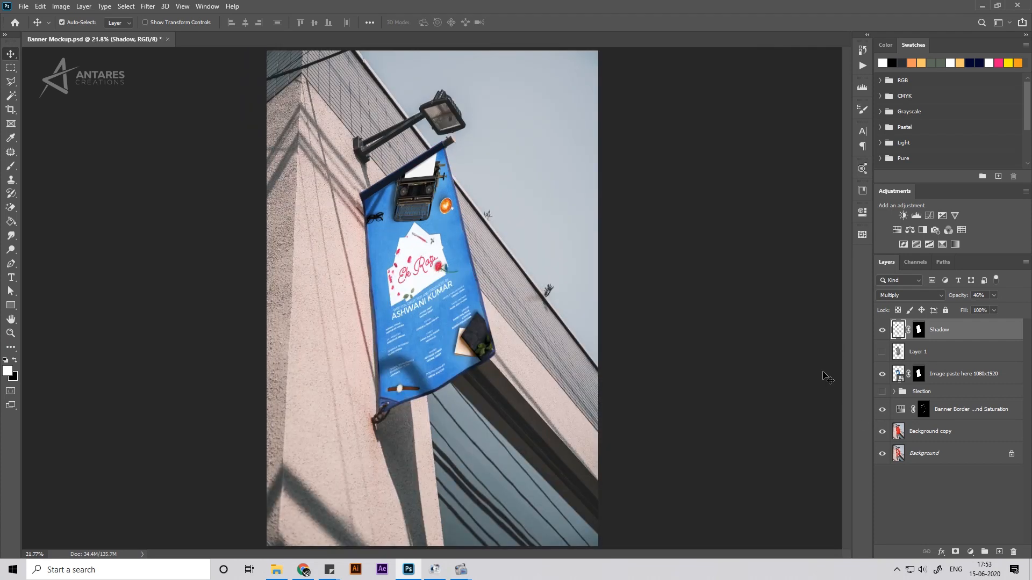
key(ctrl+s)
Step: Show the texture on Layer 1 and set its opacity to 81%
click(882, 352)
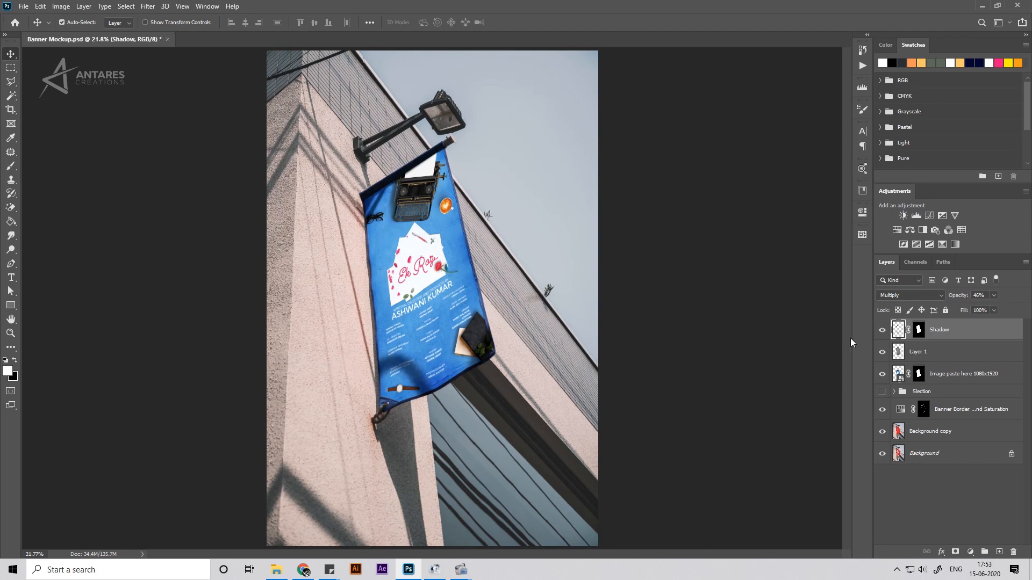
click(938, 352)
scroll(602, 256, up, 5)
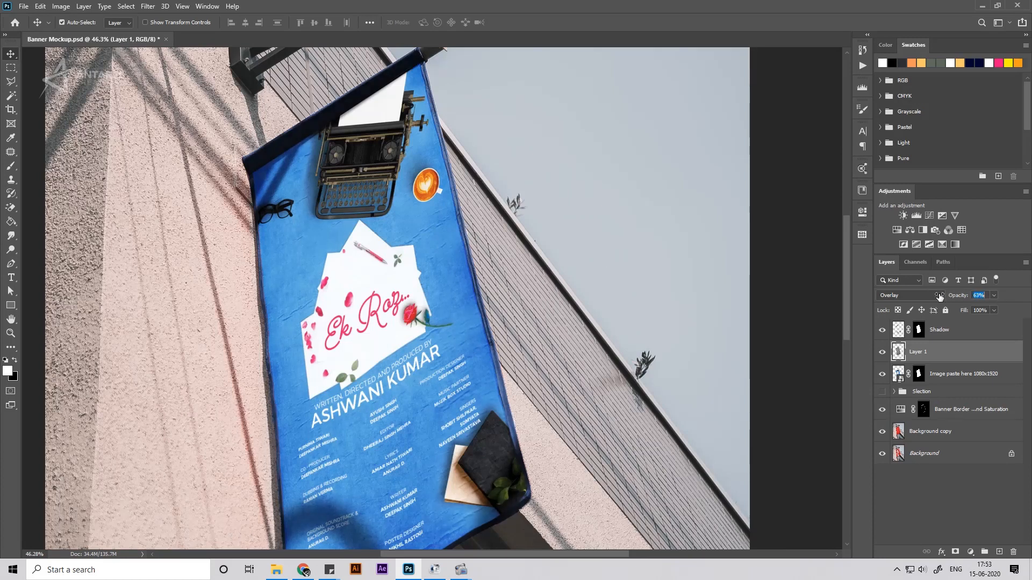
drag(939, 296, 985, 322)
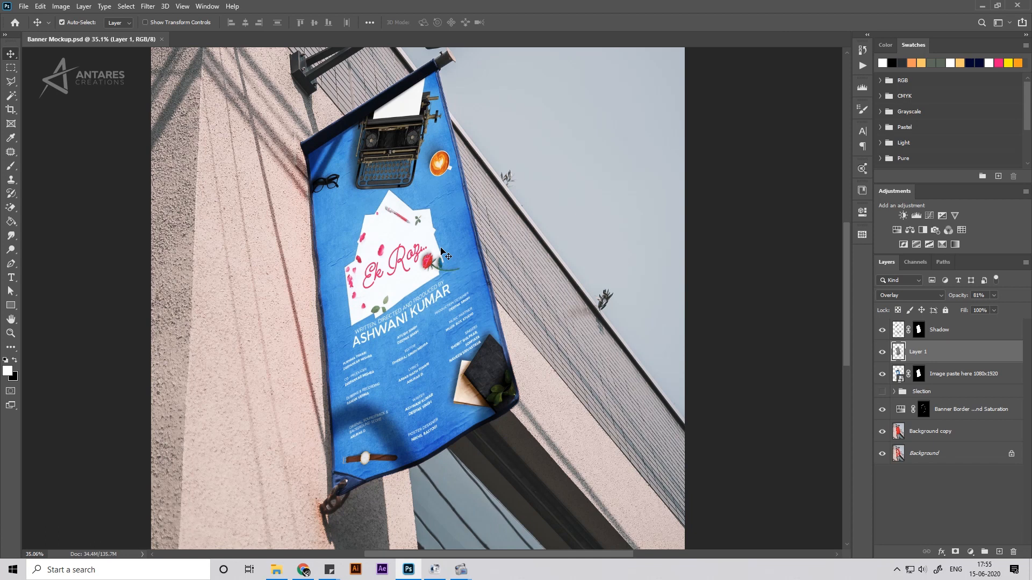
Step: Duplicate the layer Image paste here 1080x1920, hide the copy and bring it to the front of the layer stack
click(950, 375)
key(ctrl+j)
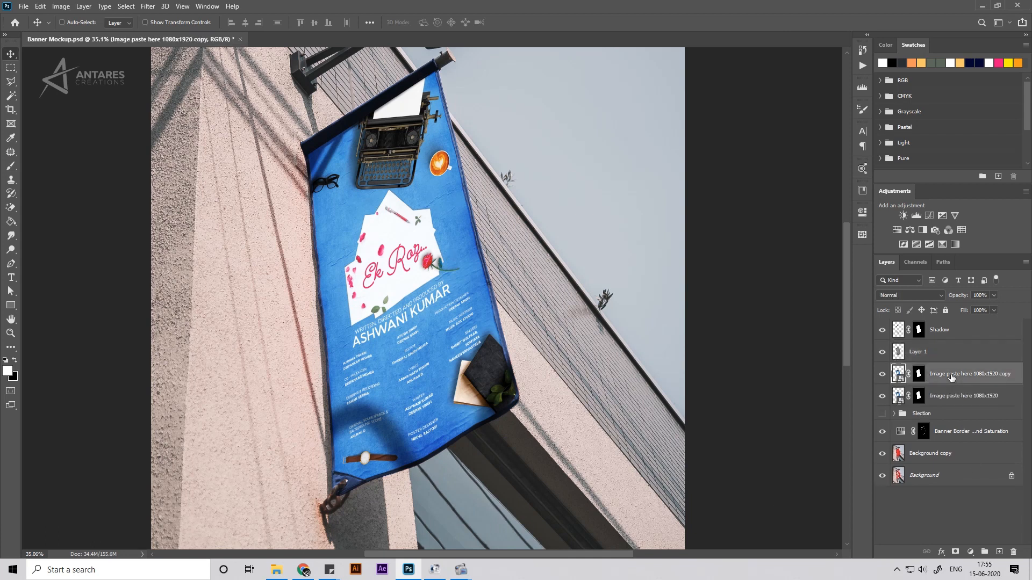
click(884, 377)
key(ctrl+shift+])
Step: Rename the hidden poster copy as "Change image by double clicking"
double_click(940, 330)
text(Chan)
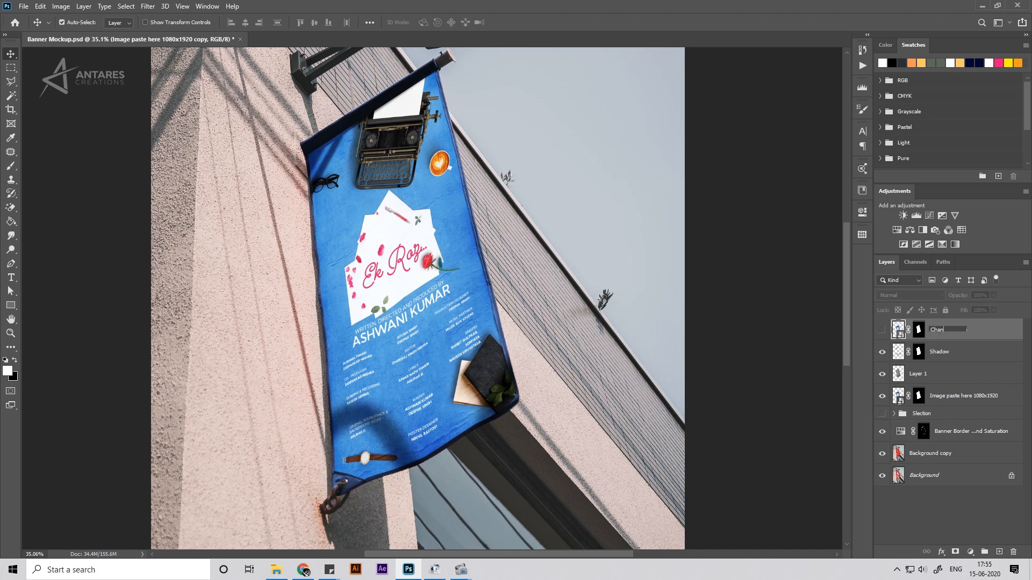
text(ge image by double clicking)
key(Return)
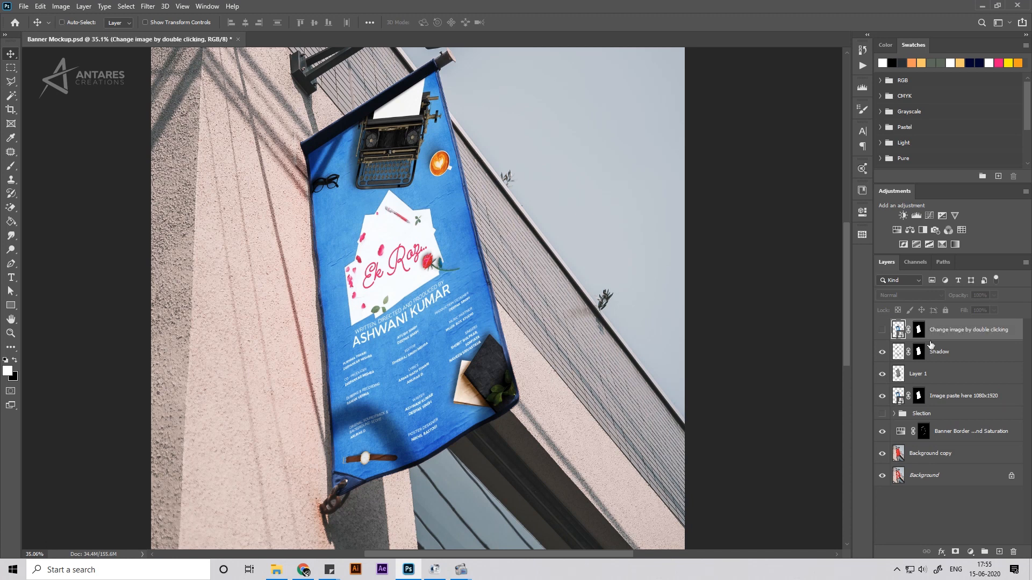
Step: Open the poster smart object's contents and add a new layer filled with the bright red from the color -2 swatches
key(ctrl+0)
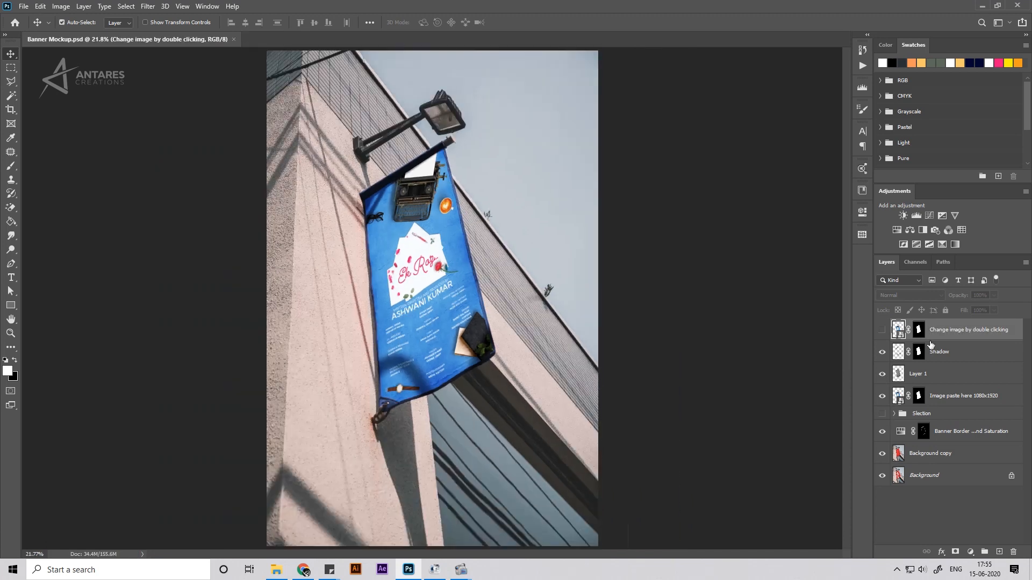
double_click(898, 329)
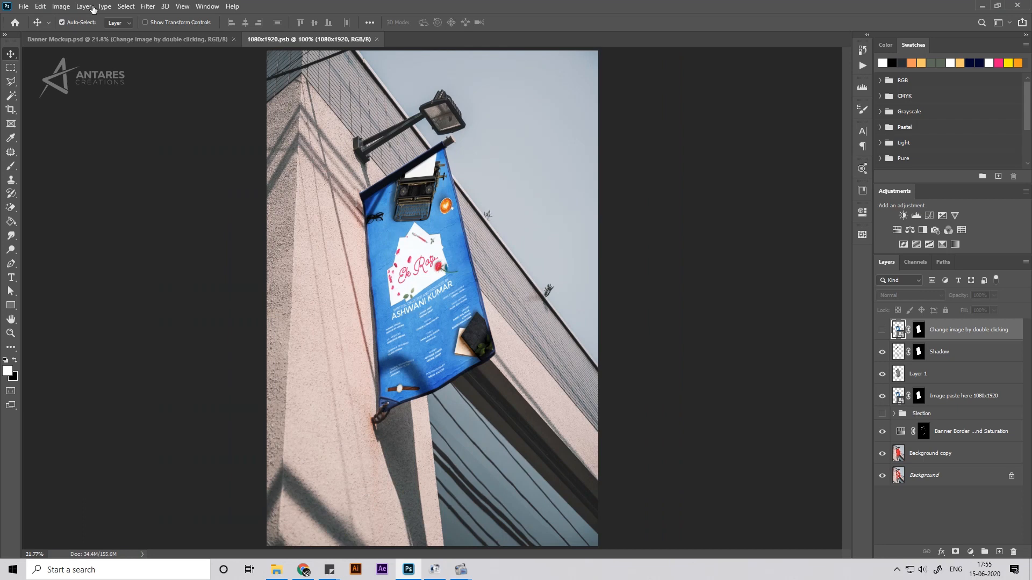
key(ctrl+shift+alt+n)
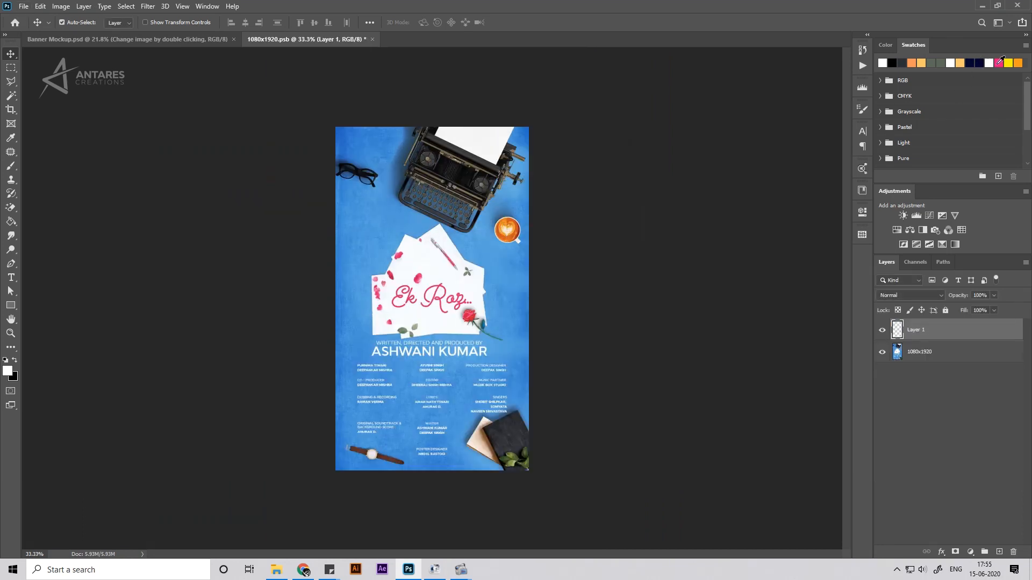
scroll(894, 152, down, 2)
scroll(888, 157, down, 1)
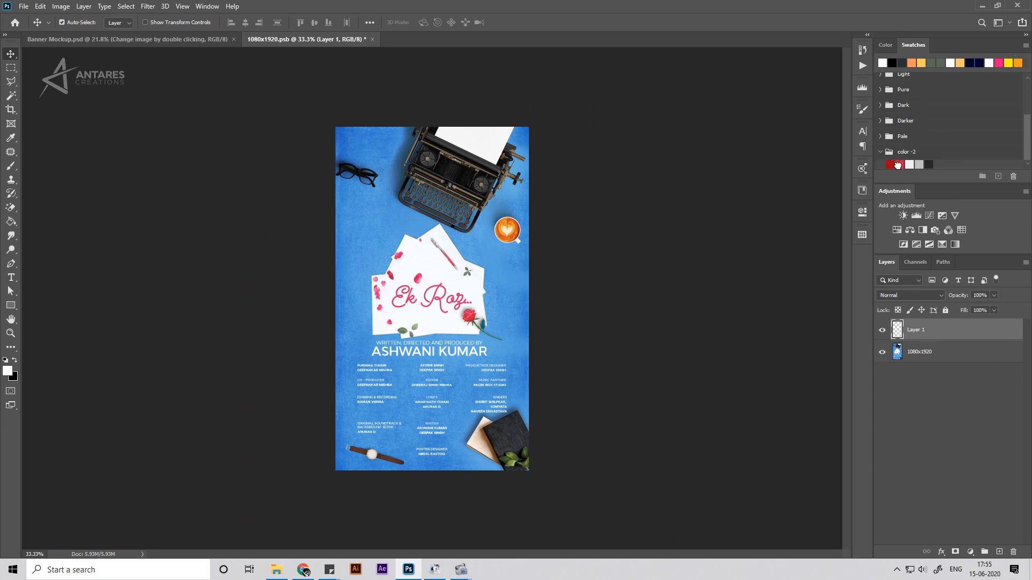
click(900, 164)
key(alt+BackSpace)
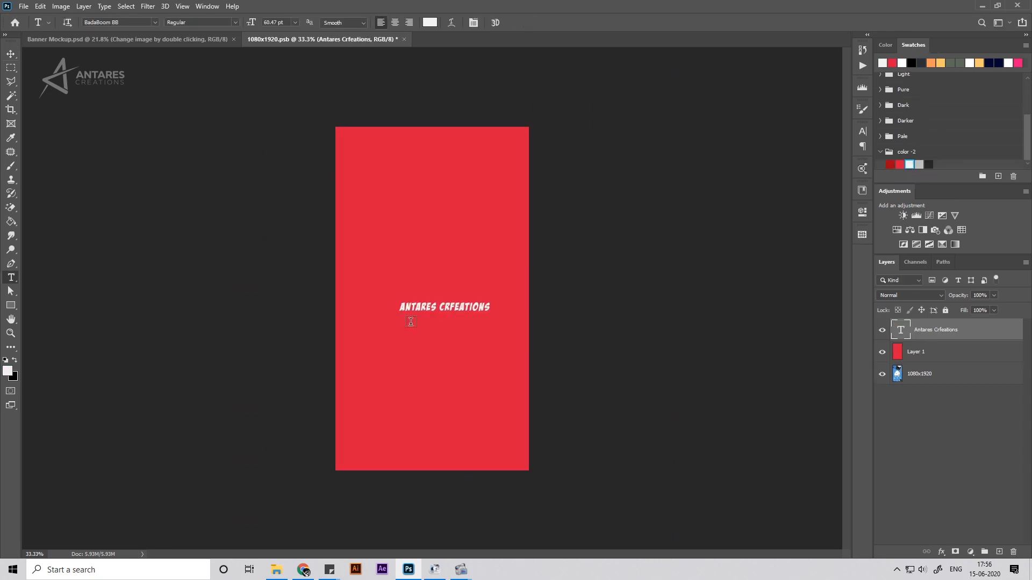
Step: Add the white text "Antares Crfeations" in BadaBoom BB, rotate it to run down the red poster and enlarge it to nearly full height
key(ctrl+t)
drag(410, 323, 461, 368)
key(Return)
key(t)
right_click(11, 305)
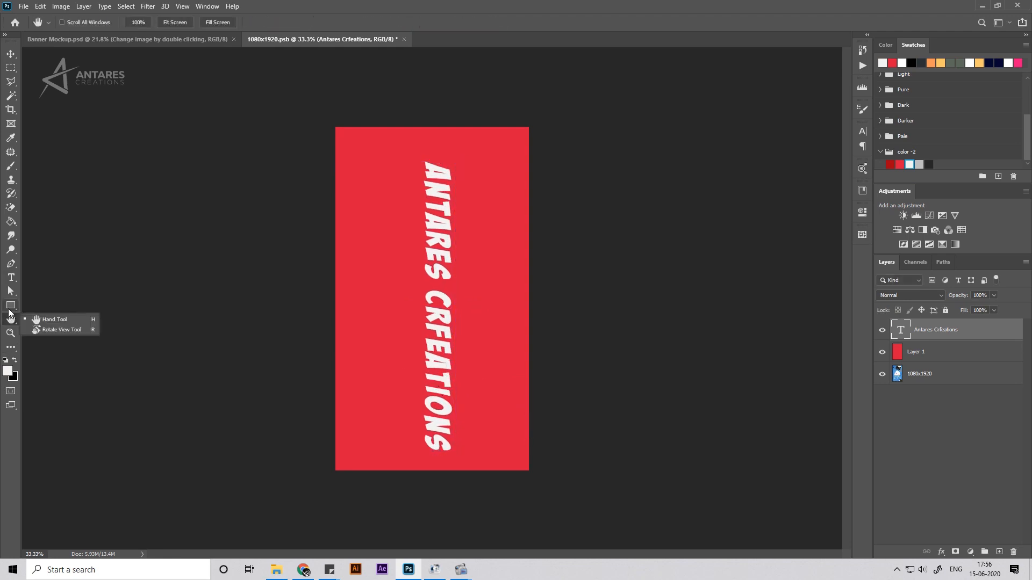
click(47, 317)
drag(250, 57, 380, 226)
click(966, 332)
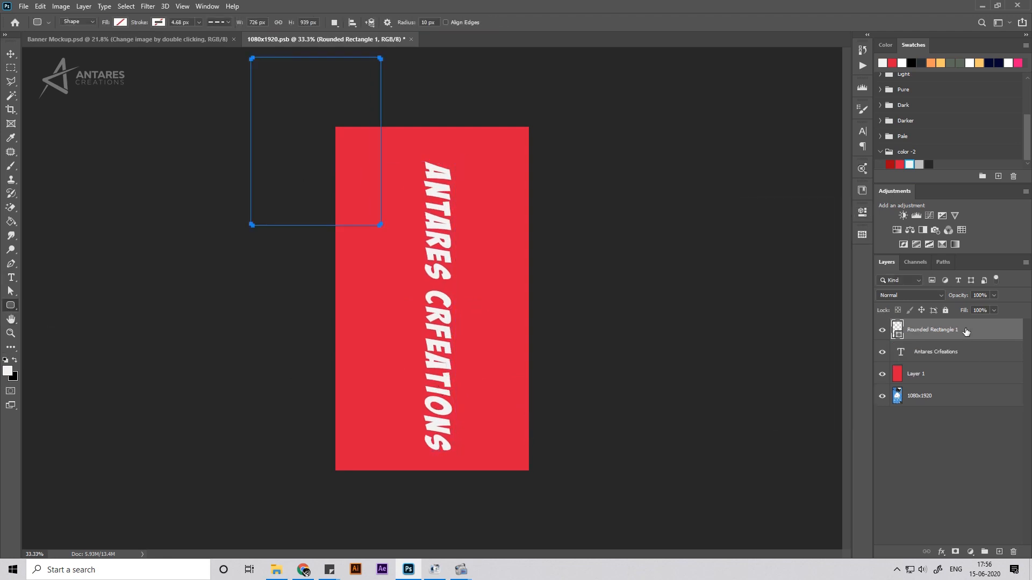
key(Delete)
Step: Draw a white-filled circle over the poster's upper-left corner and place a copy over its lower-right corner
right_click(11, 306)
click(37, 327)
drag(270, 100, 396, 226)
click(120, 23)
click(139, 79)
key(v)
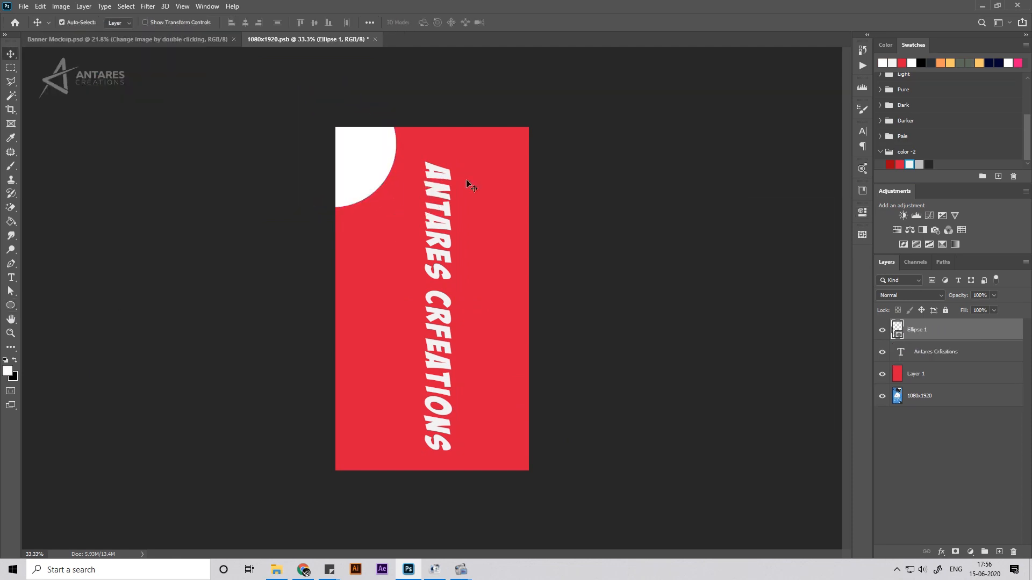
drag(371, 166, 570, 491)
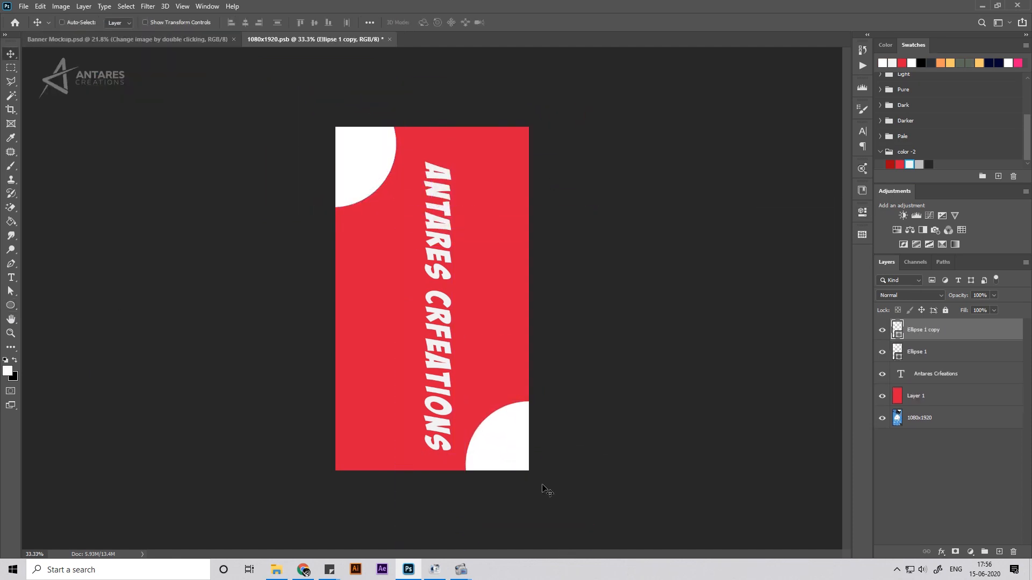
Step: Duplicate the lower-right circle and enlarge the duplicate to about 115% around its centre
key(ctrl+t)
key(Escape)
key(ctrl+j)
key(ctrl+t)
drag(592, 401, 602, 393)
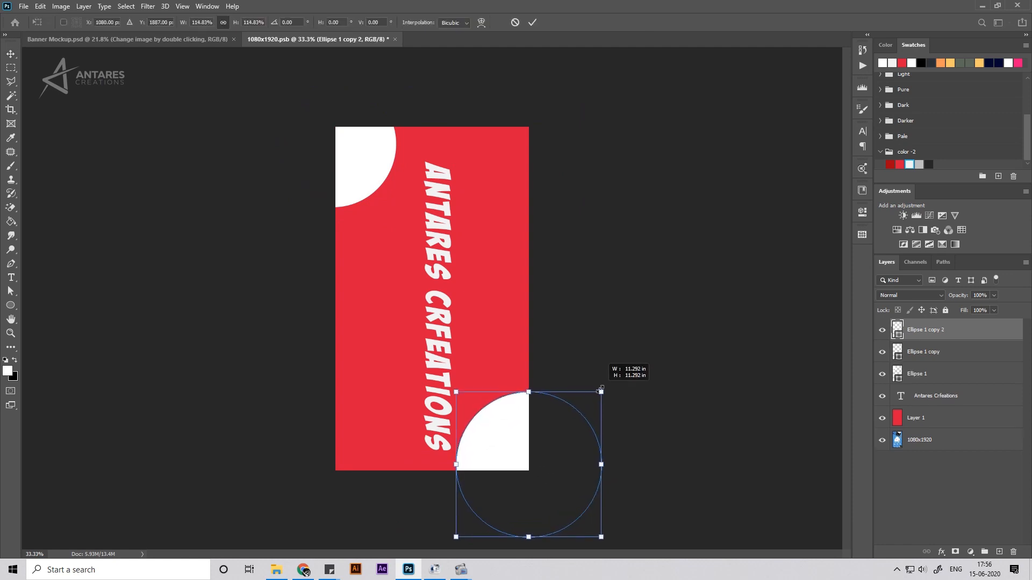
key(Return)
Step: Remove the enlarged circle's fill and give it a thin white stroke
key(u)
click(120, 22)
click(158, 22)
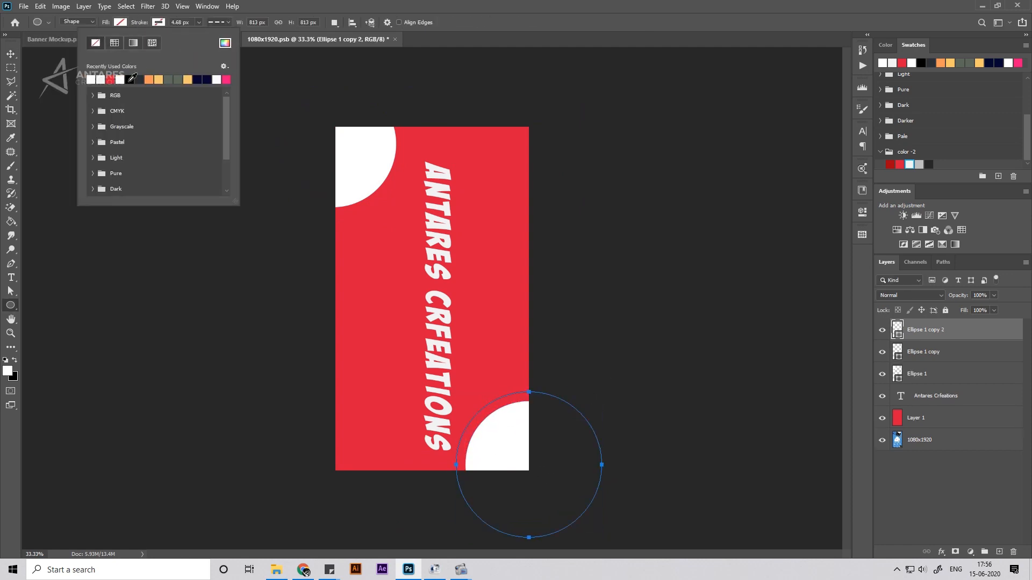
click(120, 80)
click(219, 22)
click(209, 58)
Step: Duplicate the white outline ring and place the copy around the upper-left circle
key(v)
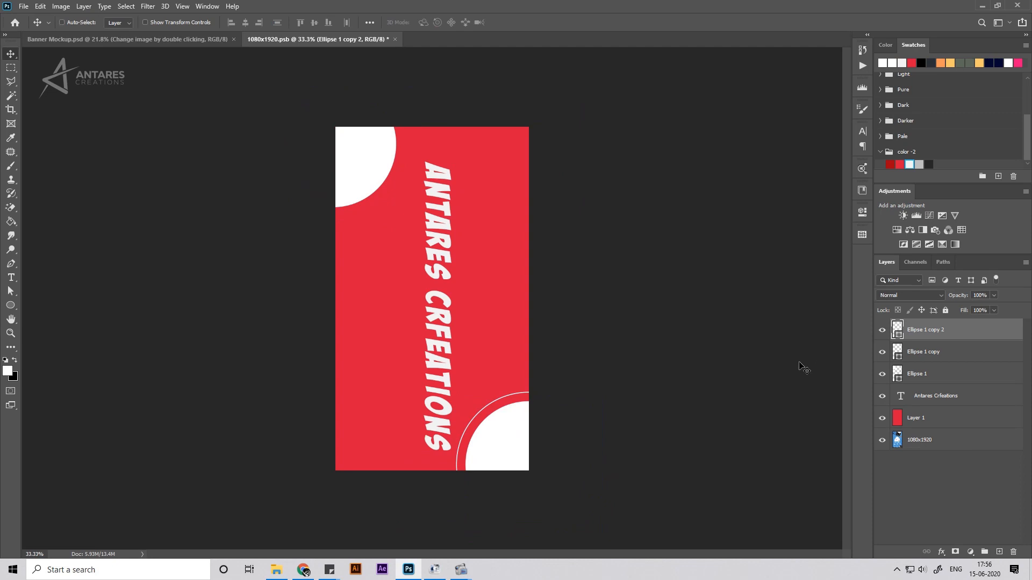
key(ctrl+j)
drag(511, 450, 321, 120)
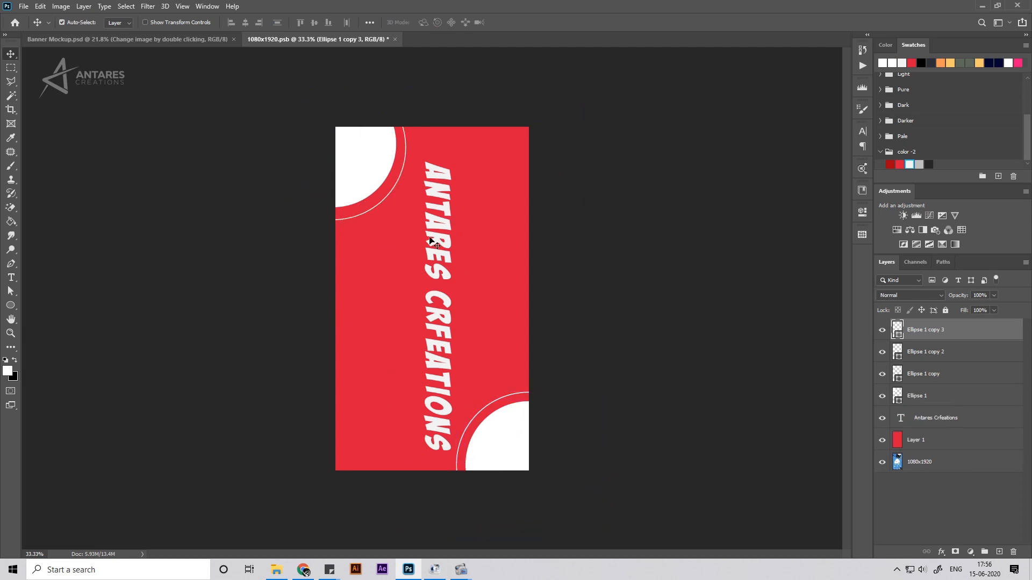
Step: Shift the title slightly up and to the left, and save the red poster into the banner mockup
drag(430, 237, 423, 230)
click(23, 6)
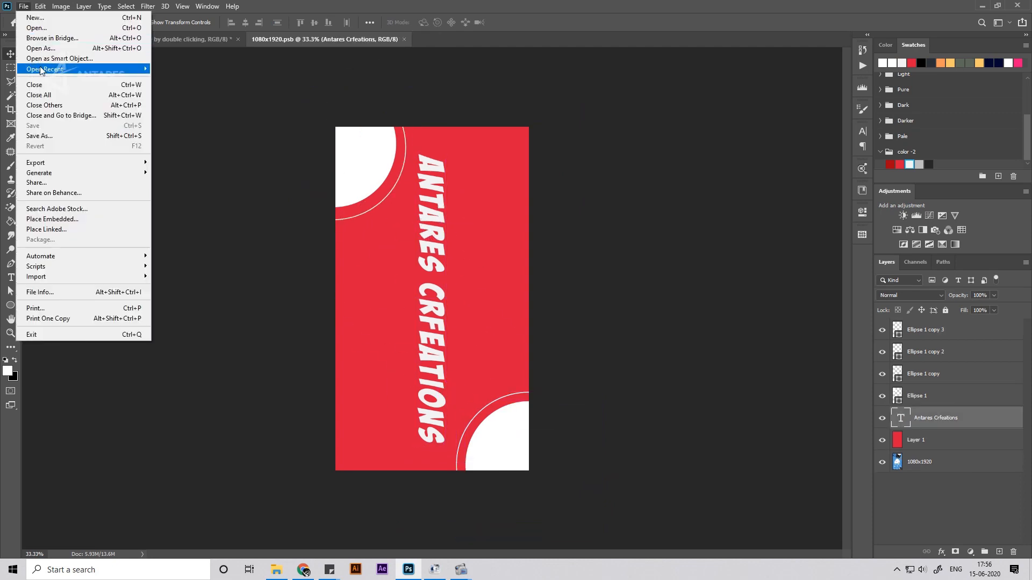
key(Escape)
click(129, 39)
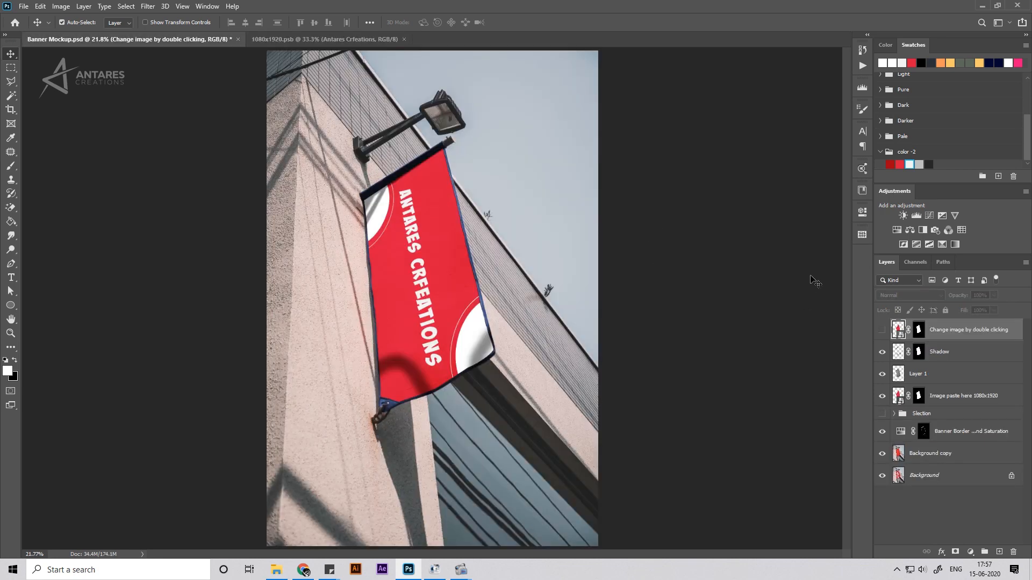
Step: Rename Layer 1 in the mockup as "Texture Set here"
double_click(910, 379)
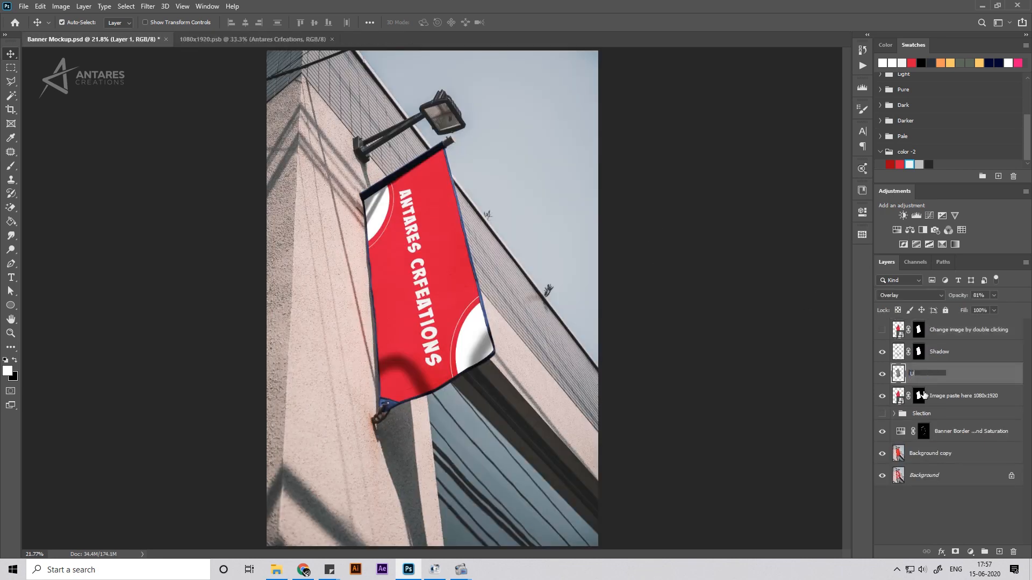
text(Texture Set here)
key(Return)
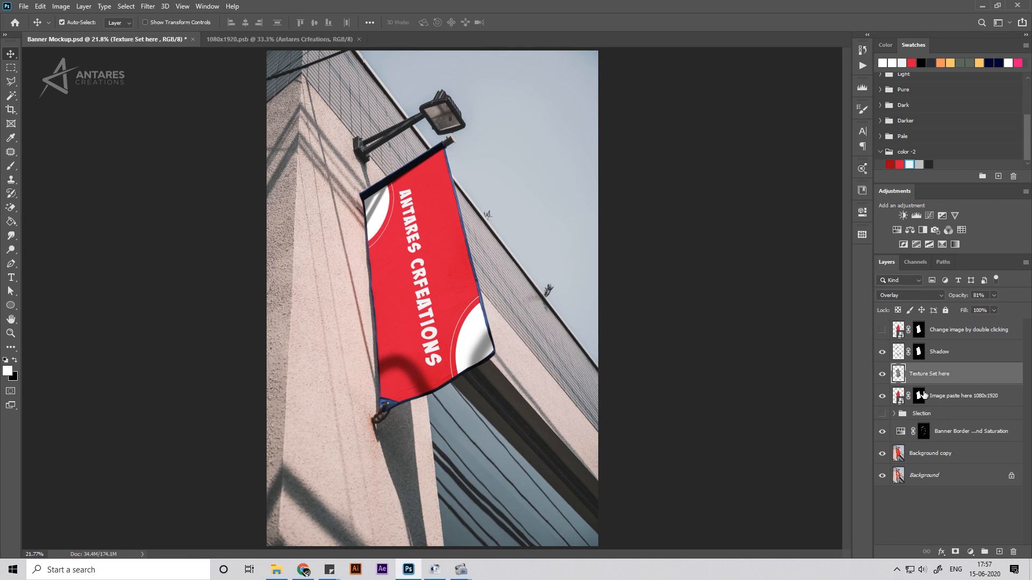
Step: Raise the texture layer's opacity to 100% and check the fabric creases on the red banner
drag(961, 297, 1010, 297)
scroll(402, 304, up, 3)
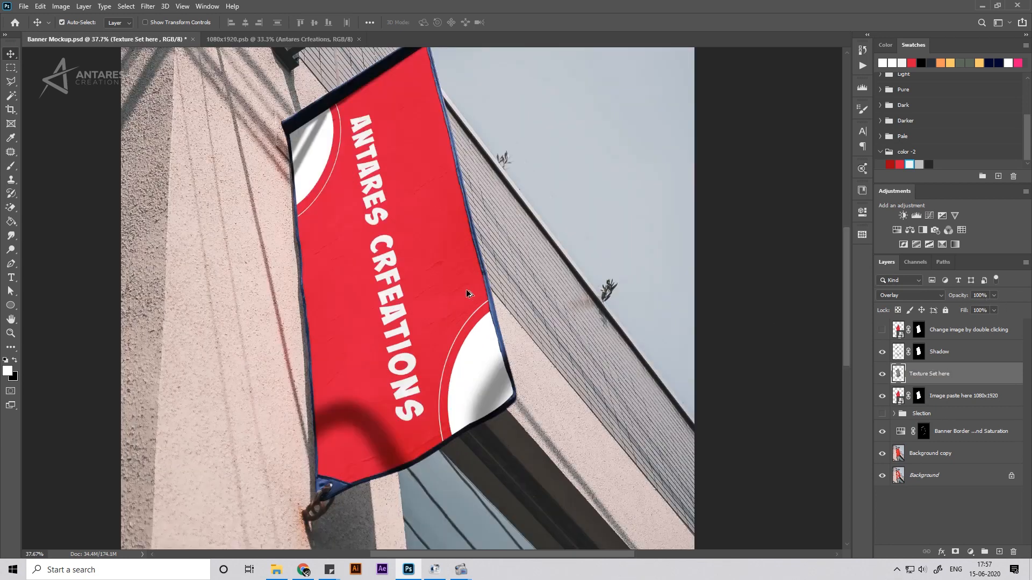
scroll(402, 304, down, 2)
scroll(430, 264, up, 1)
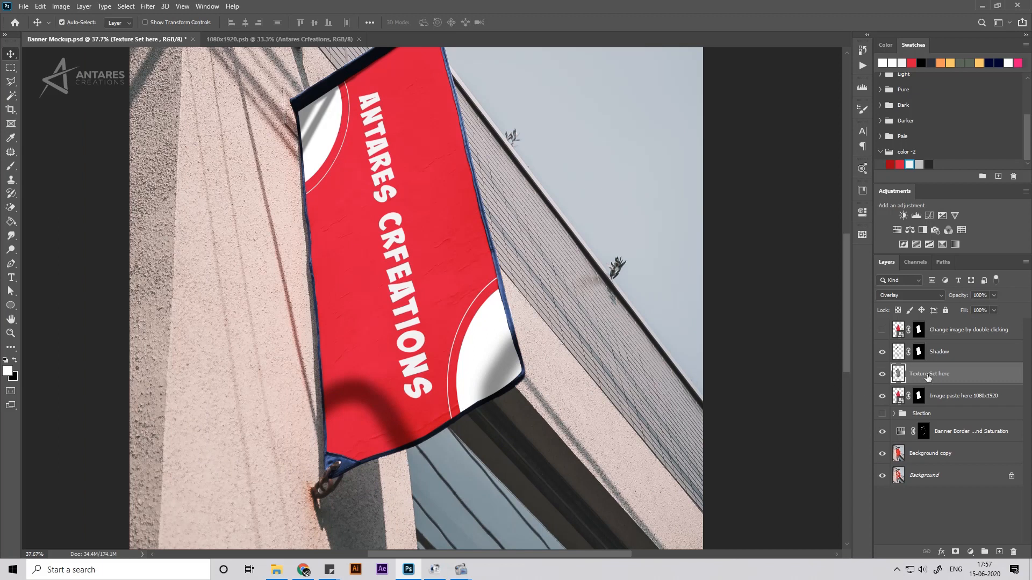
Step: Reopen the poster smart object's contents and group the red background, title and four ellipse layers
double_click(899, 389)
click(906, 442)
shift+click(925, 330)
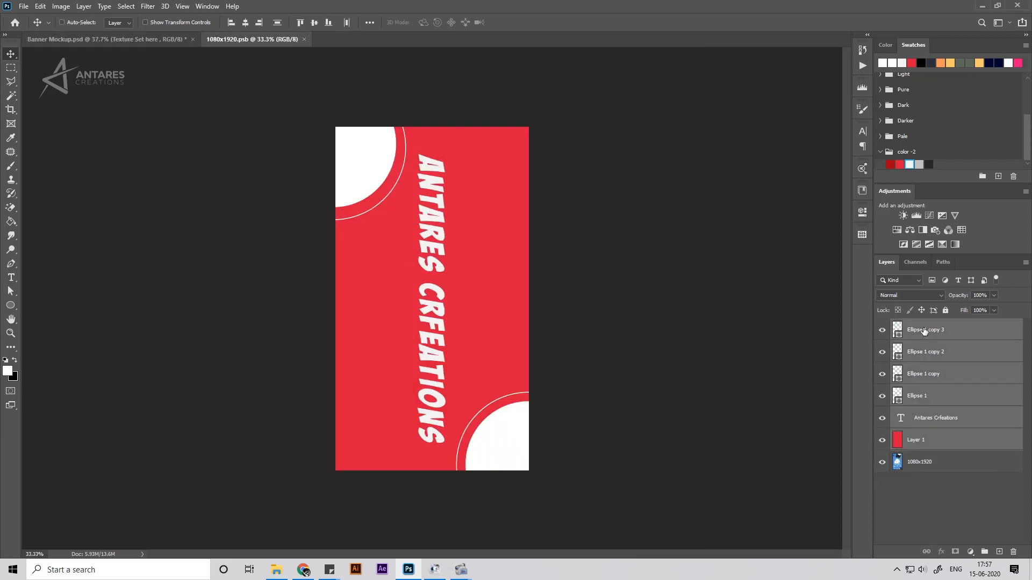
key(ctrl+g)
Step: Hide the red design's group and save the contents to restore the blue poster in the banner mockup
click(882, 325)
click(23, 7)
click(54, 125)
click(152, 41)
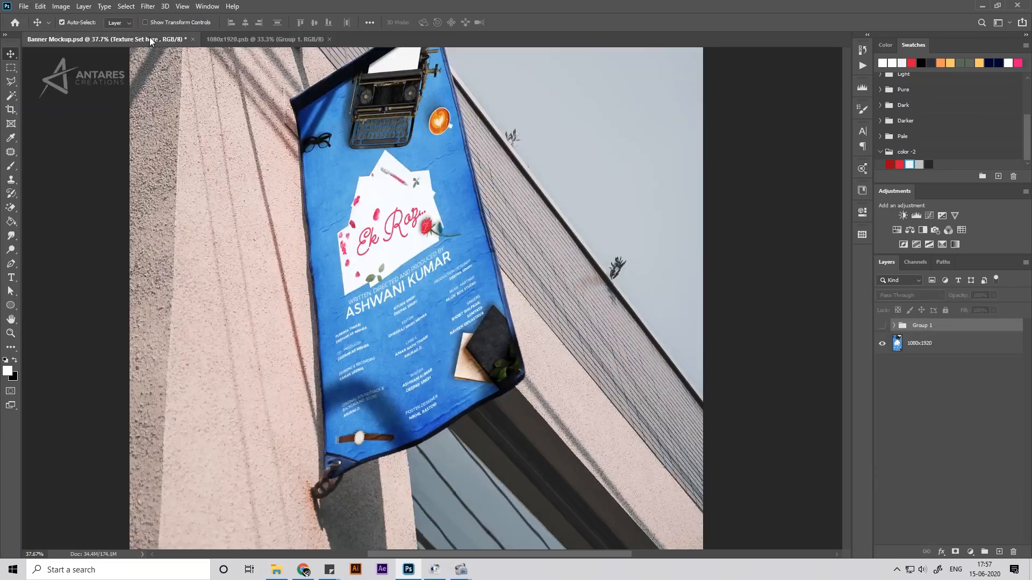
key(ctrl+0)
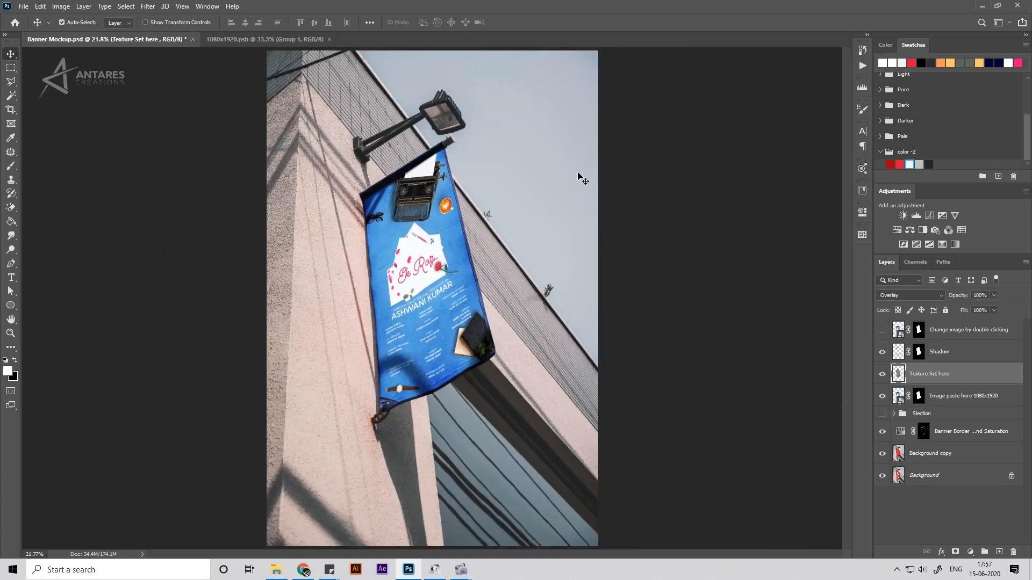